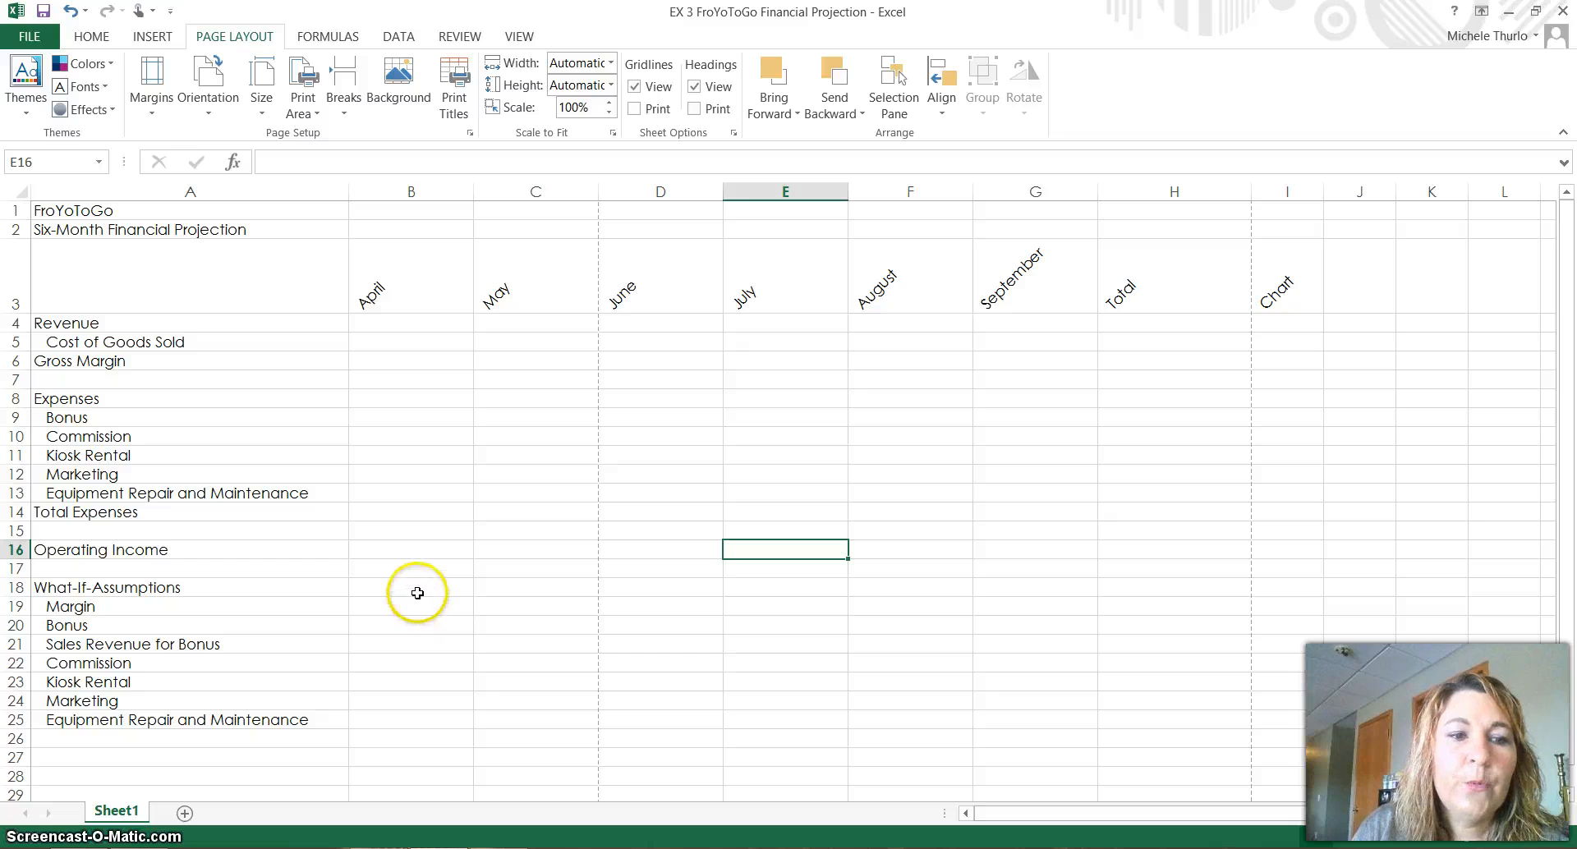
# - Enter 77.50% as the Margin assumption in cell B19
pyautogui.click(417, 590)
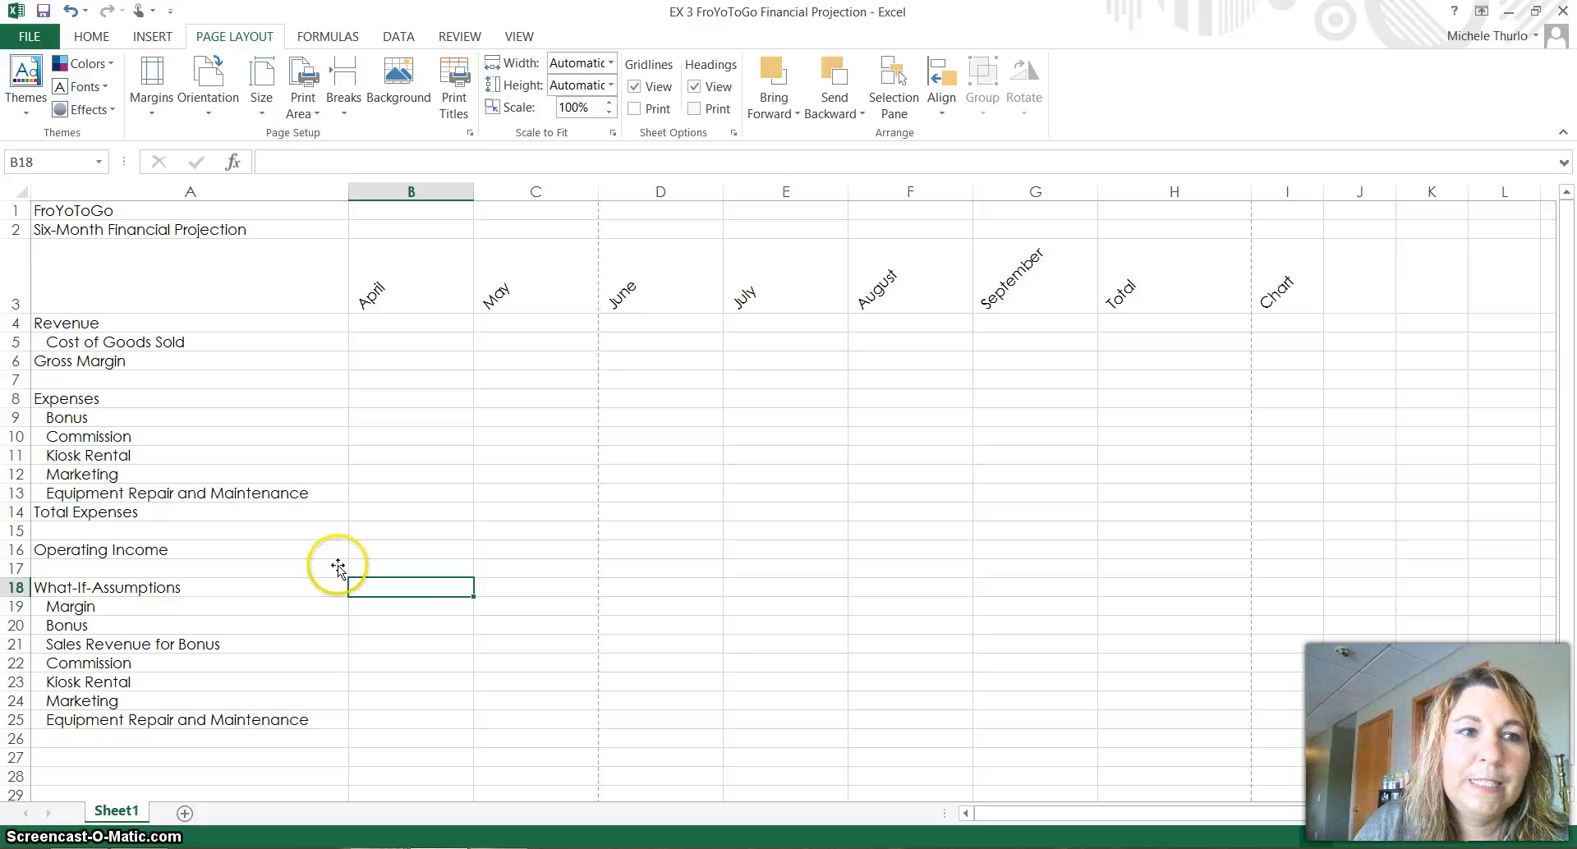
pyautogui.click(92, 41)
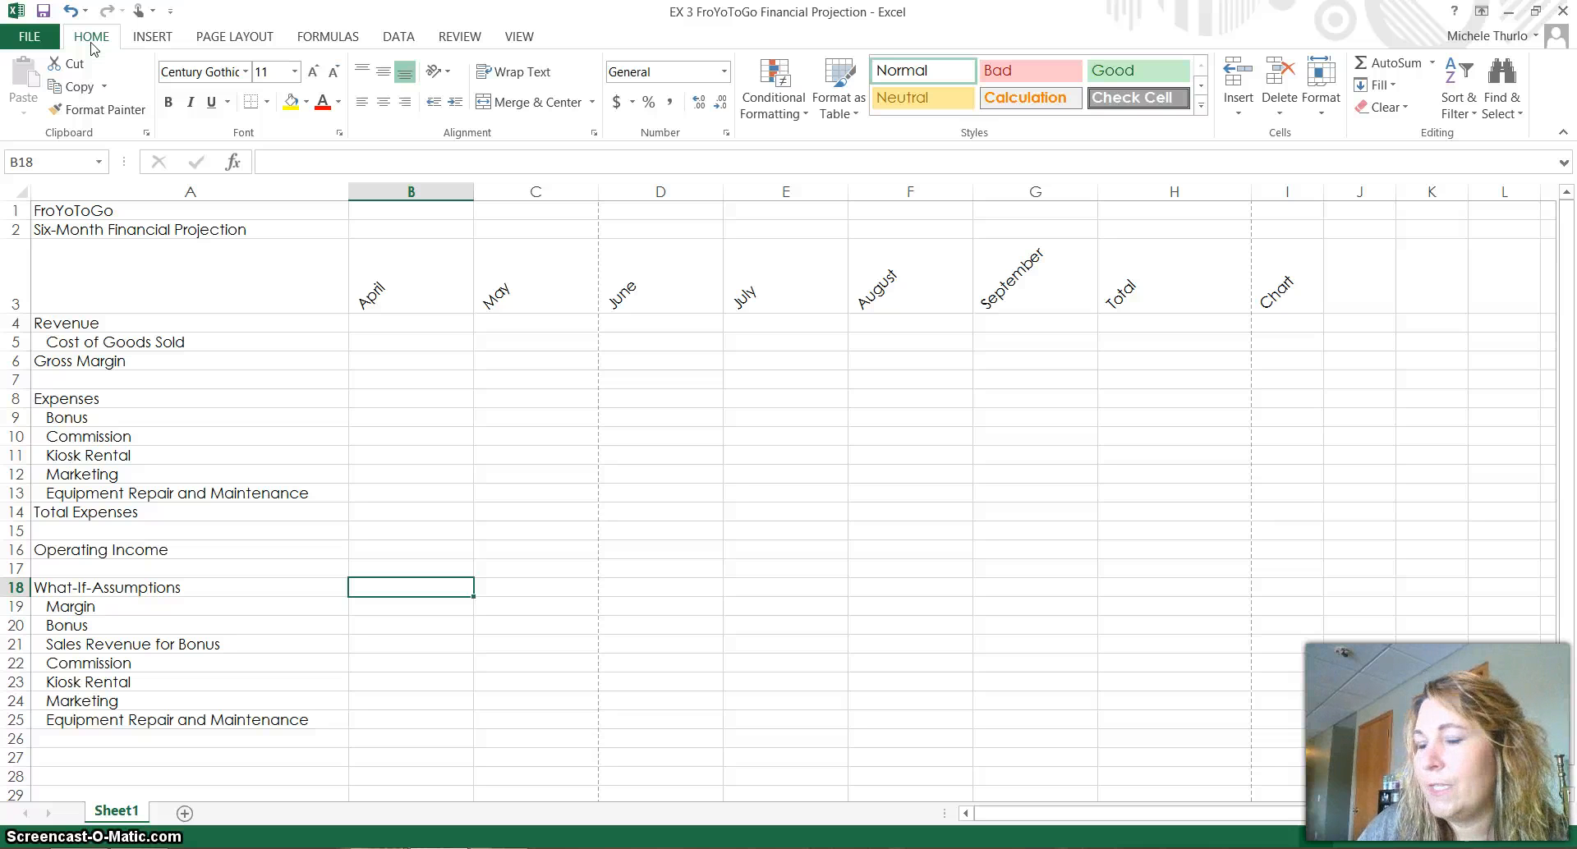
pyautogui.press('Down')
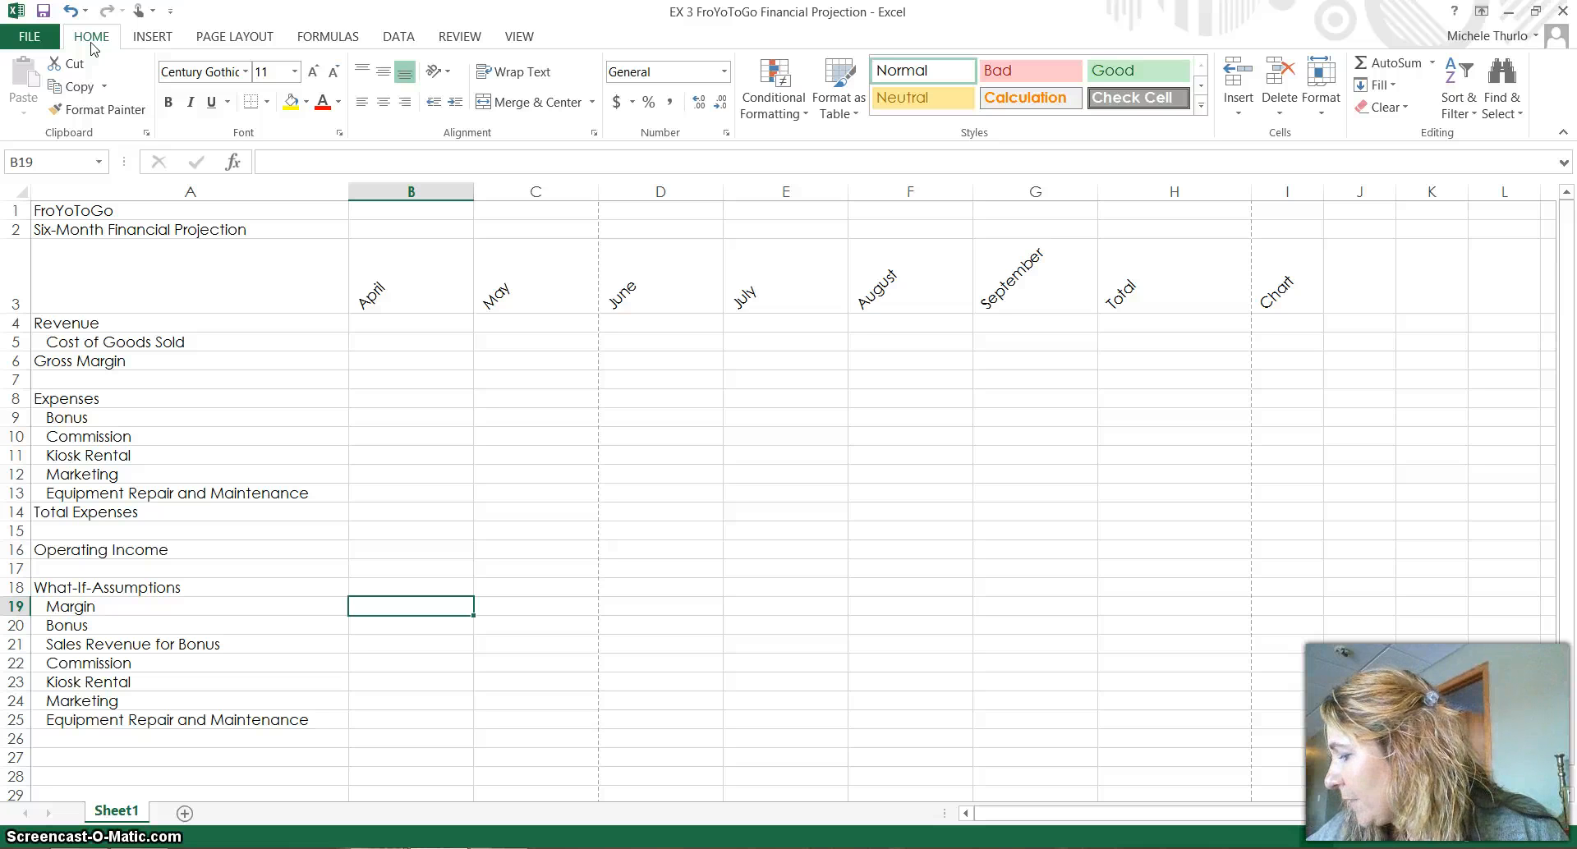
pyautogui.write('77.50')
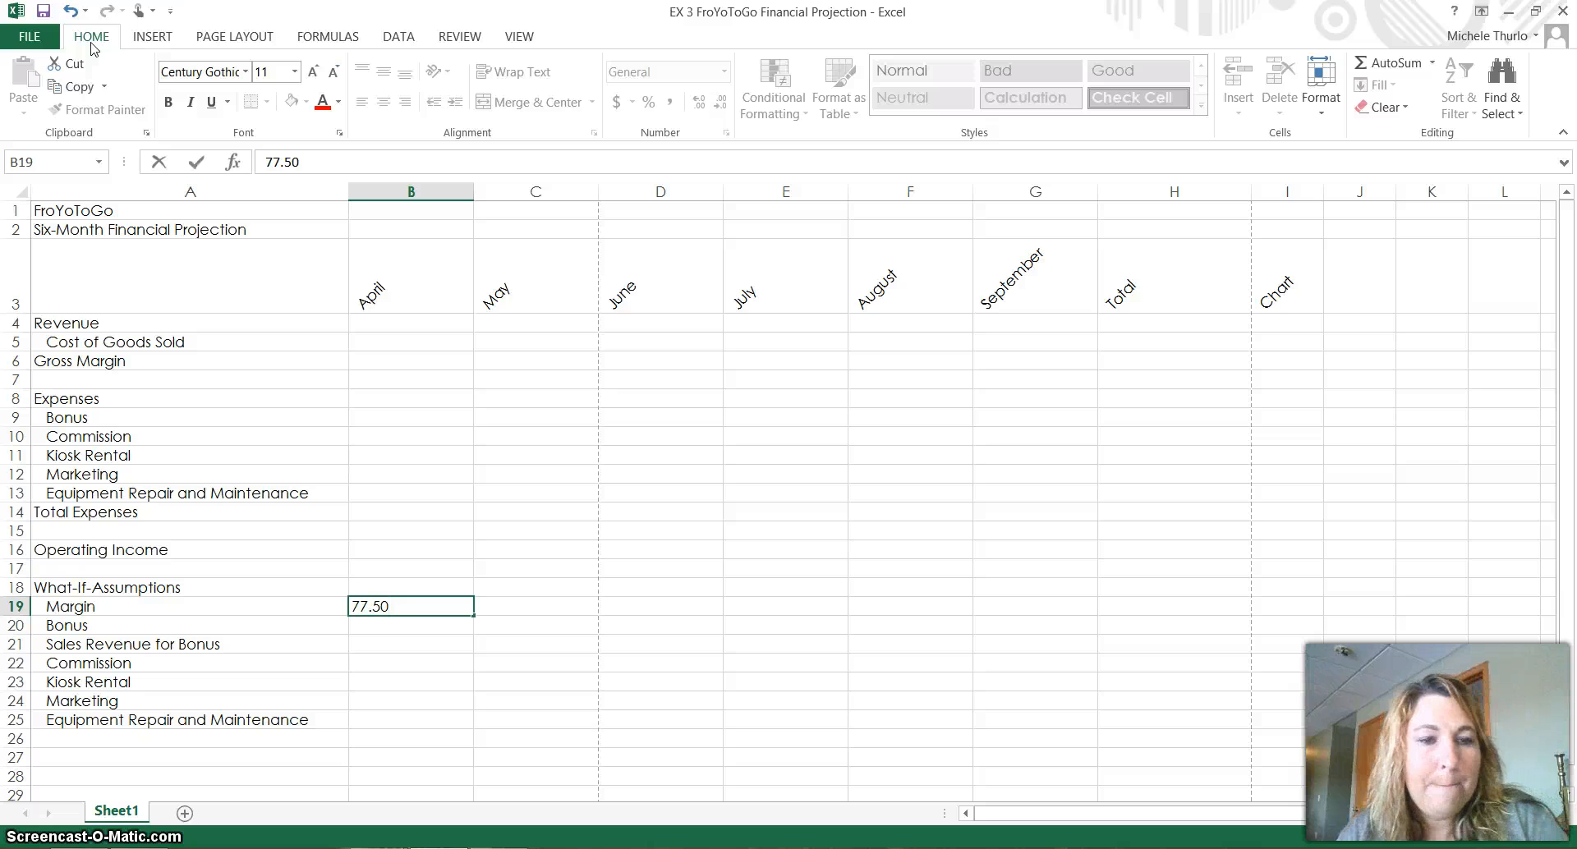
pyautogui.write('%')
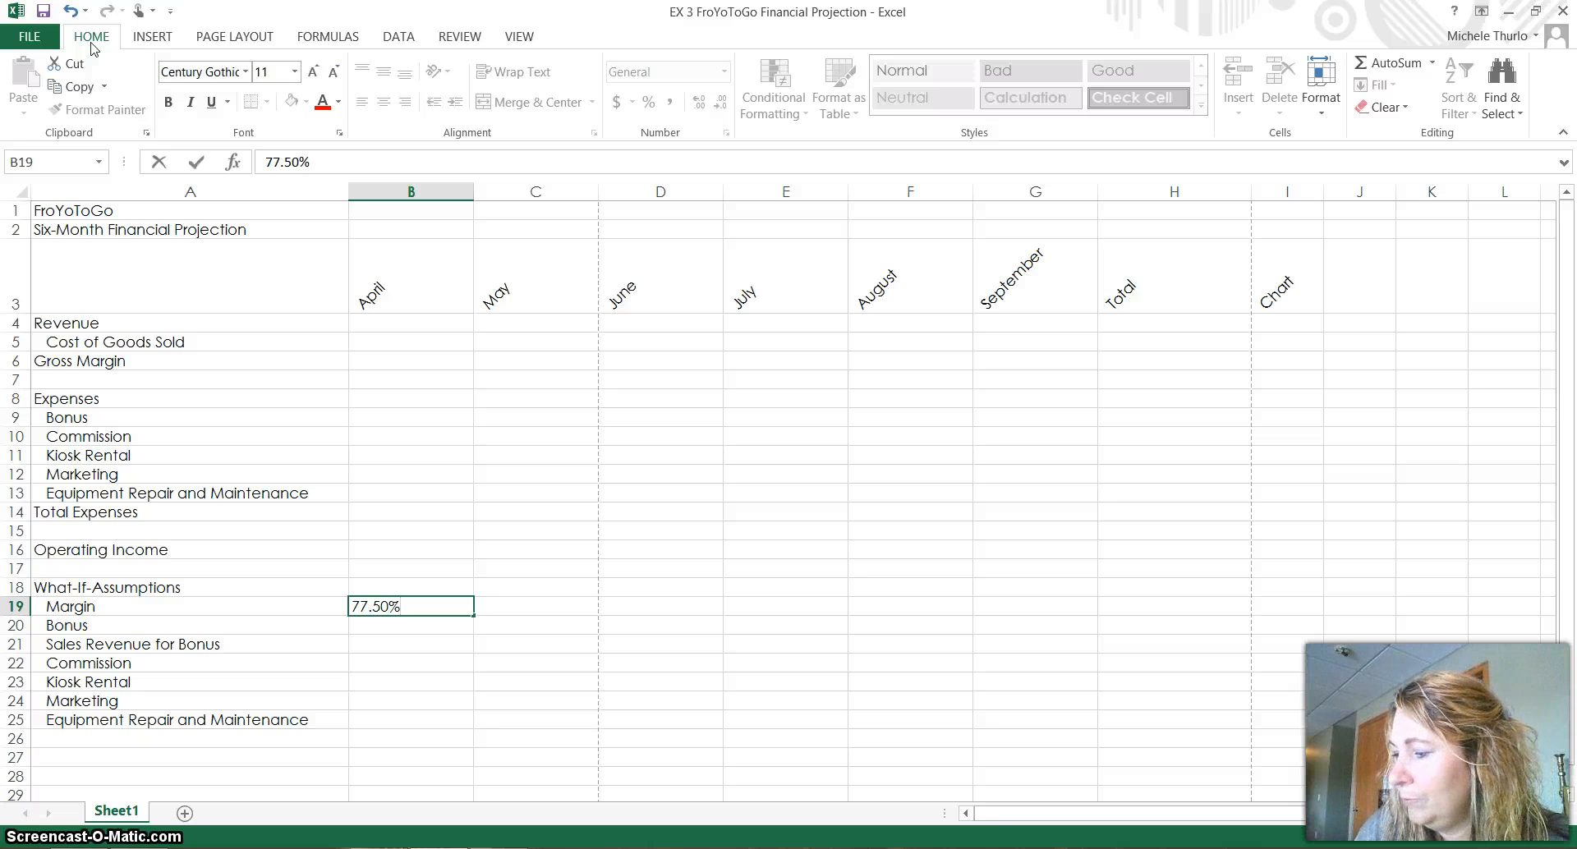
pyautogui.press('Return')
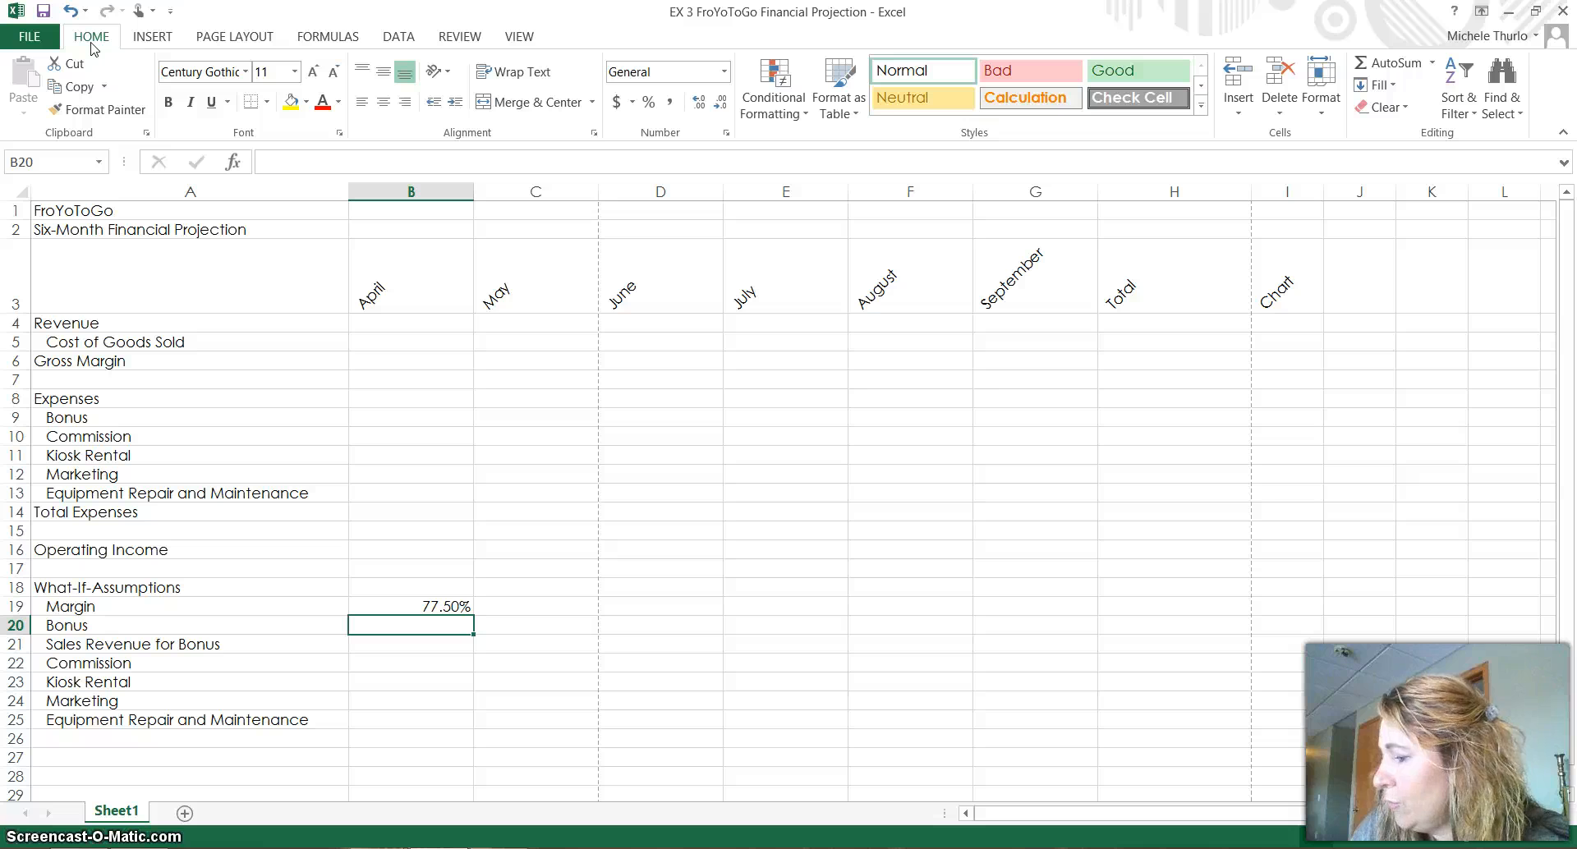
# - Enter the assumptions 5,000.00 for Bonus in B20 and 60,000.00 for Sales Revenue for Bonus in B21
pyautogui.write('5')
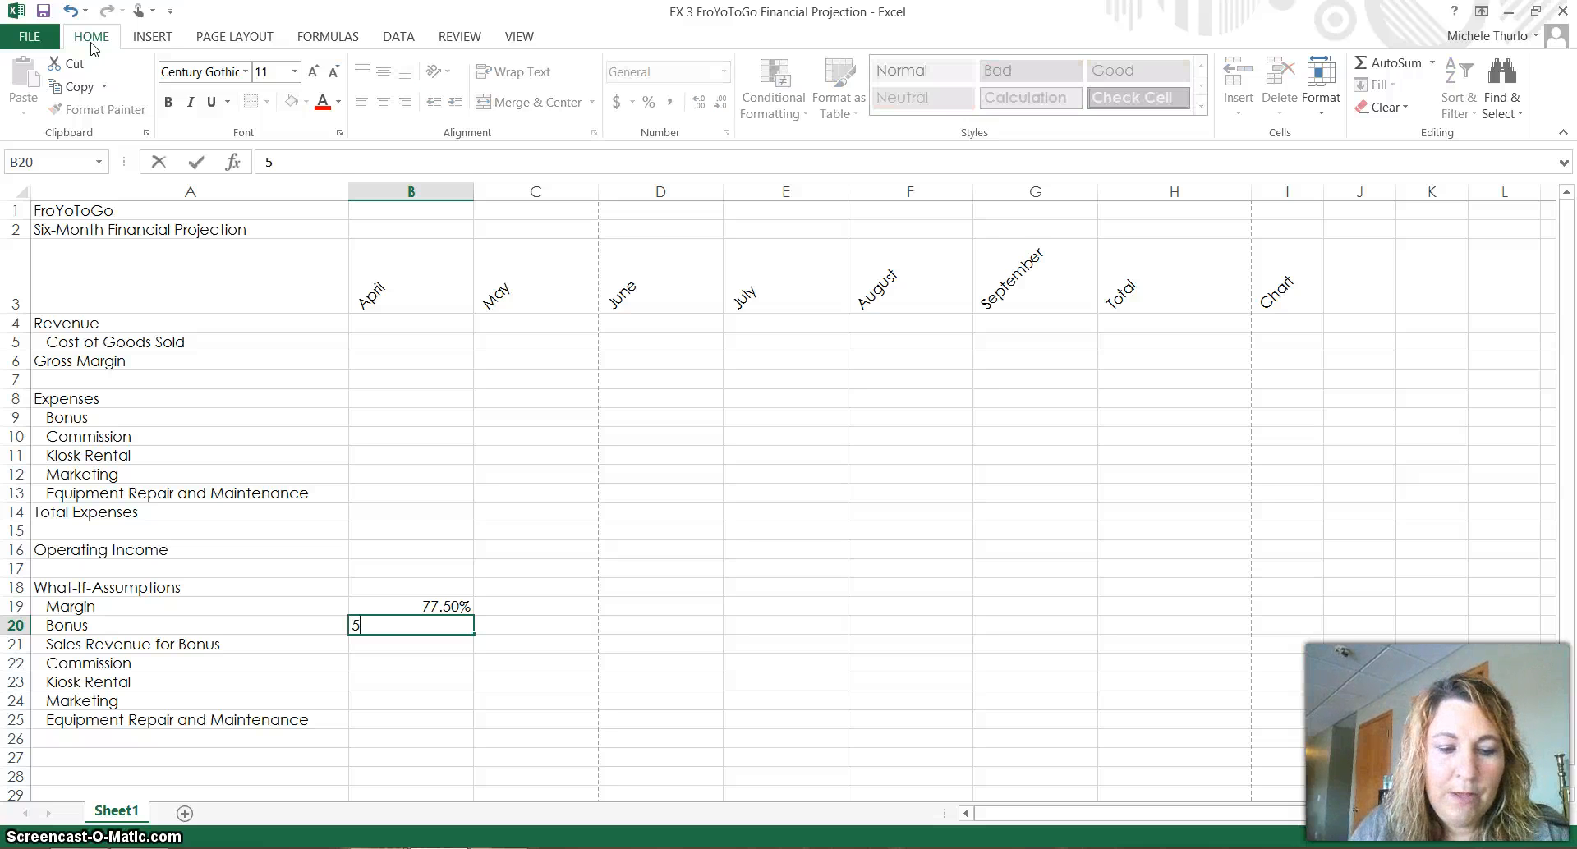
pyautogui.write(',00')
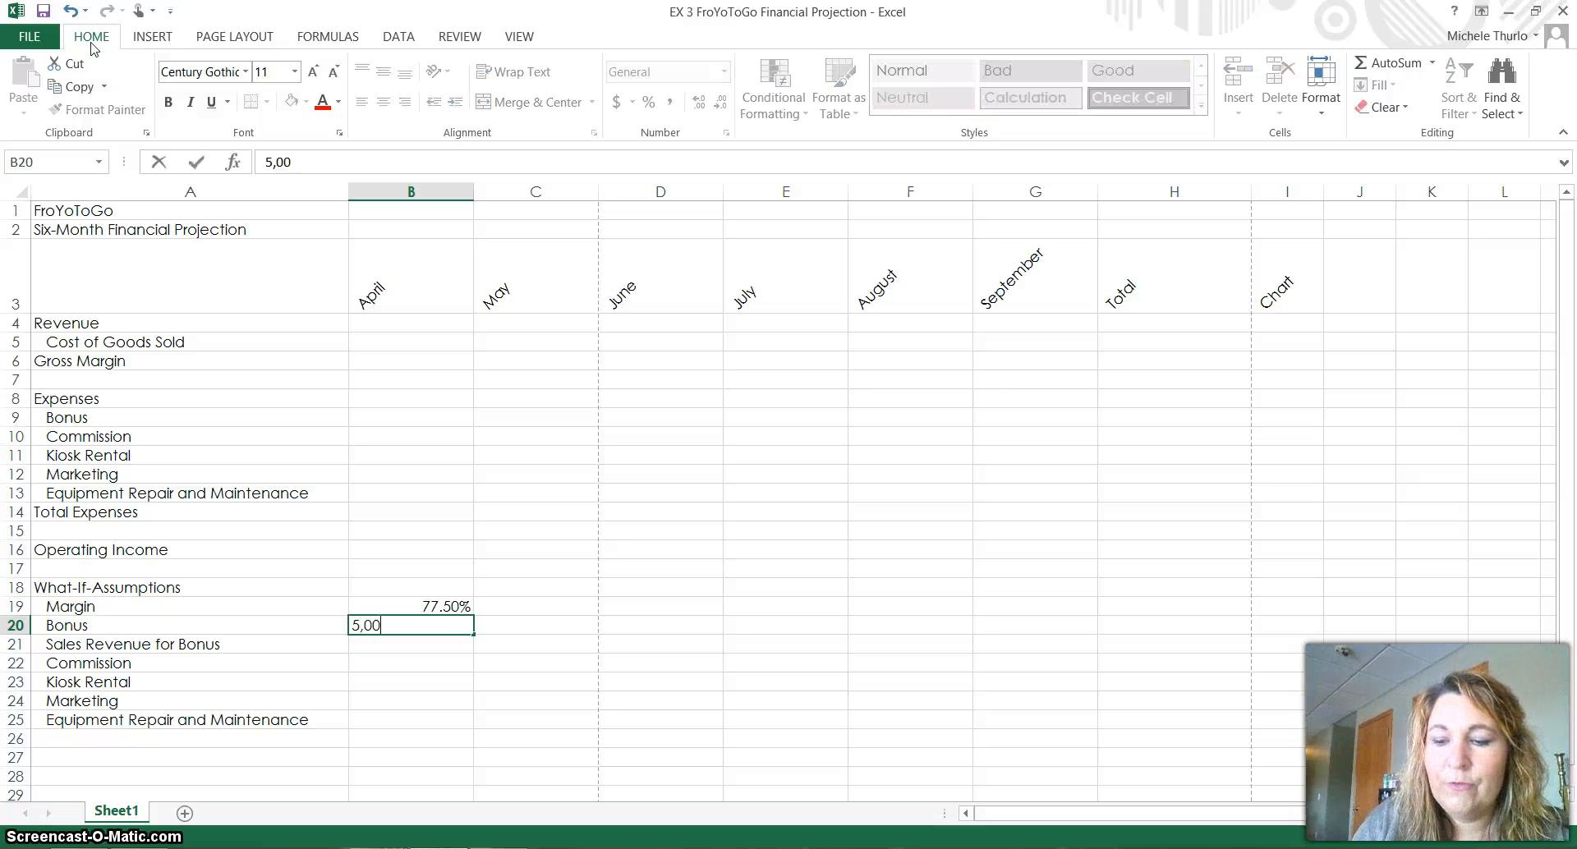
pyautogui.write('0.00')
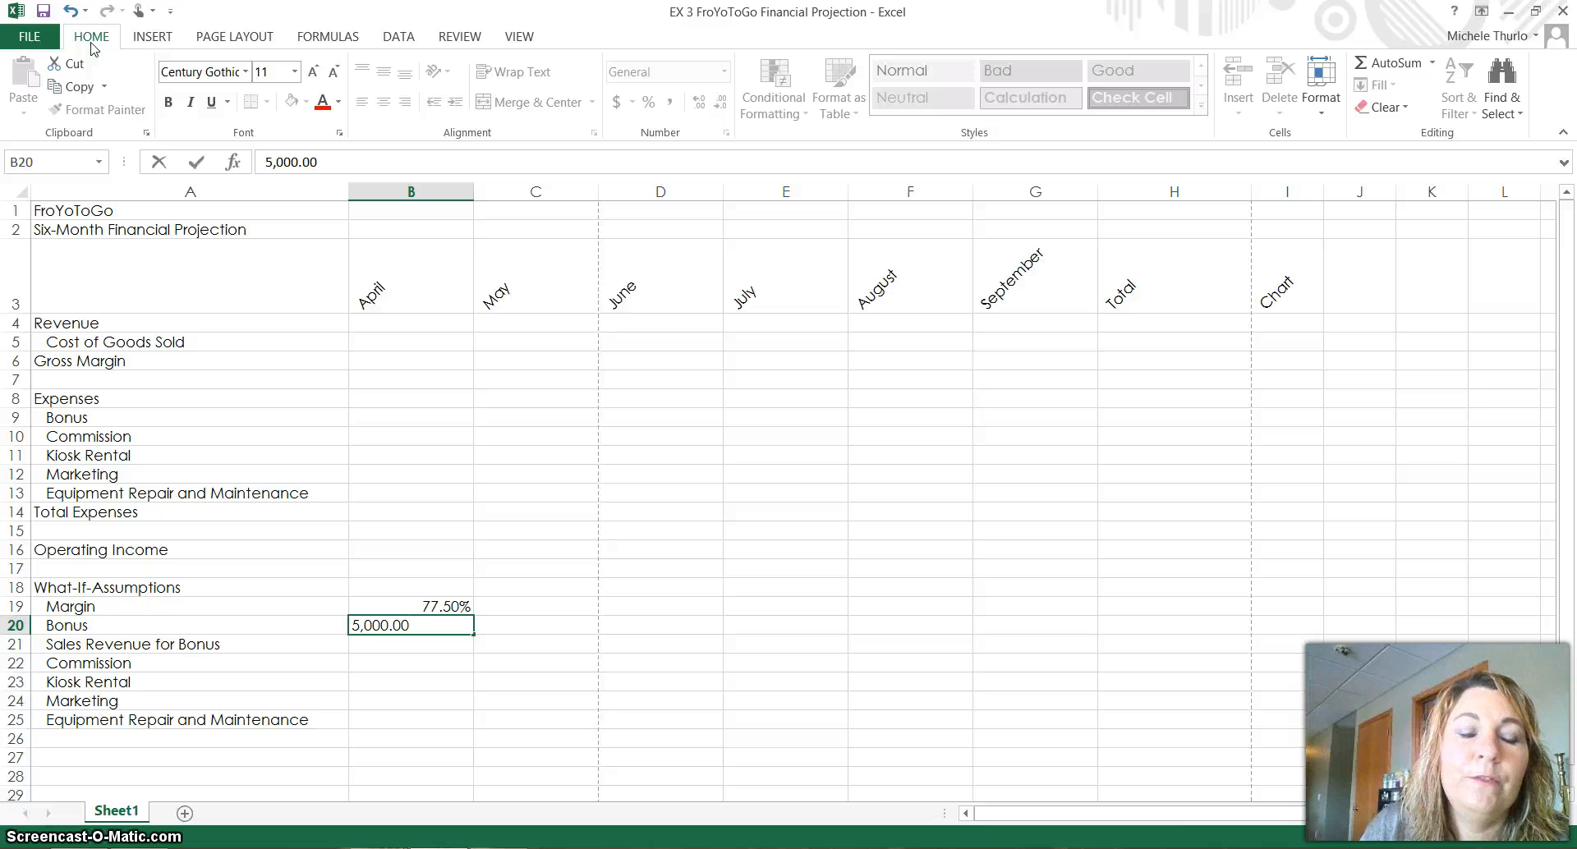
pyautogui.press('Return')
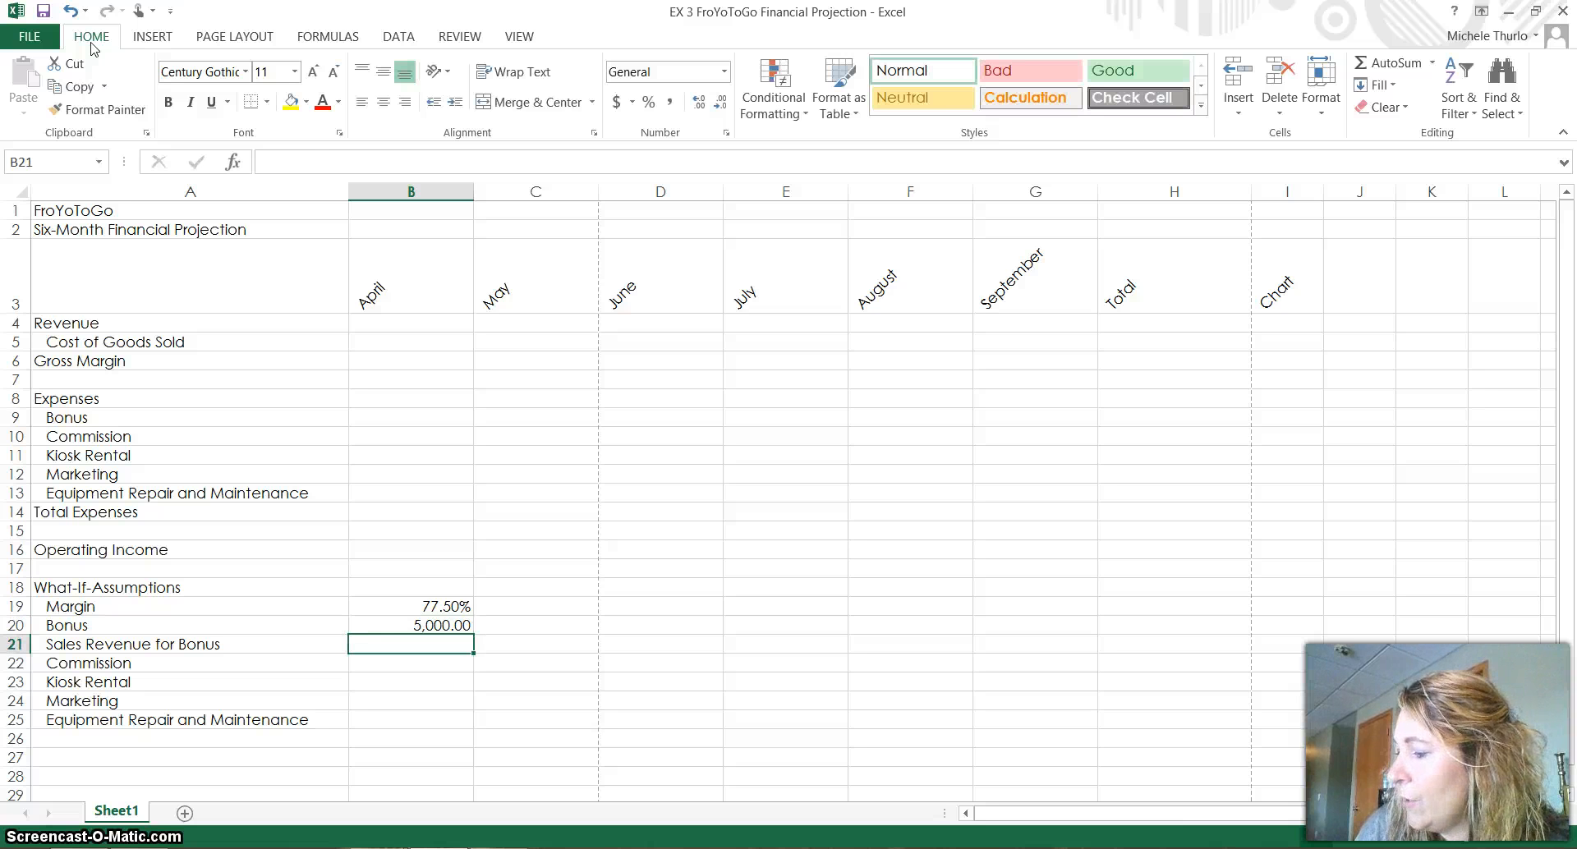
pyautogui.write('60')
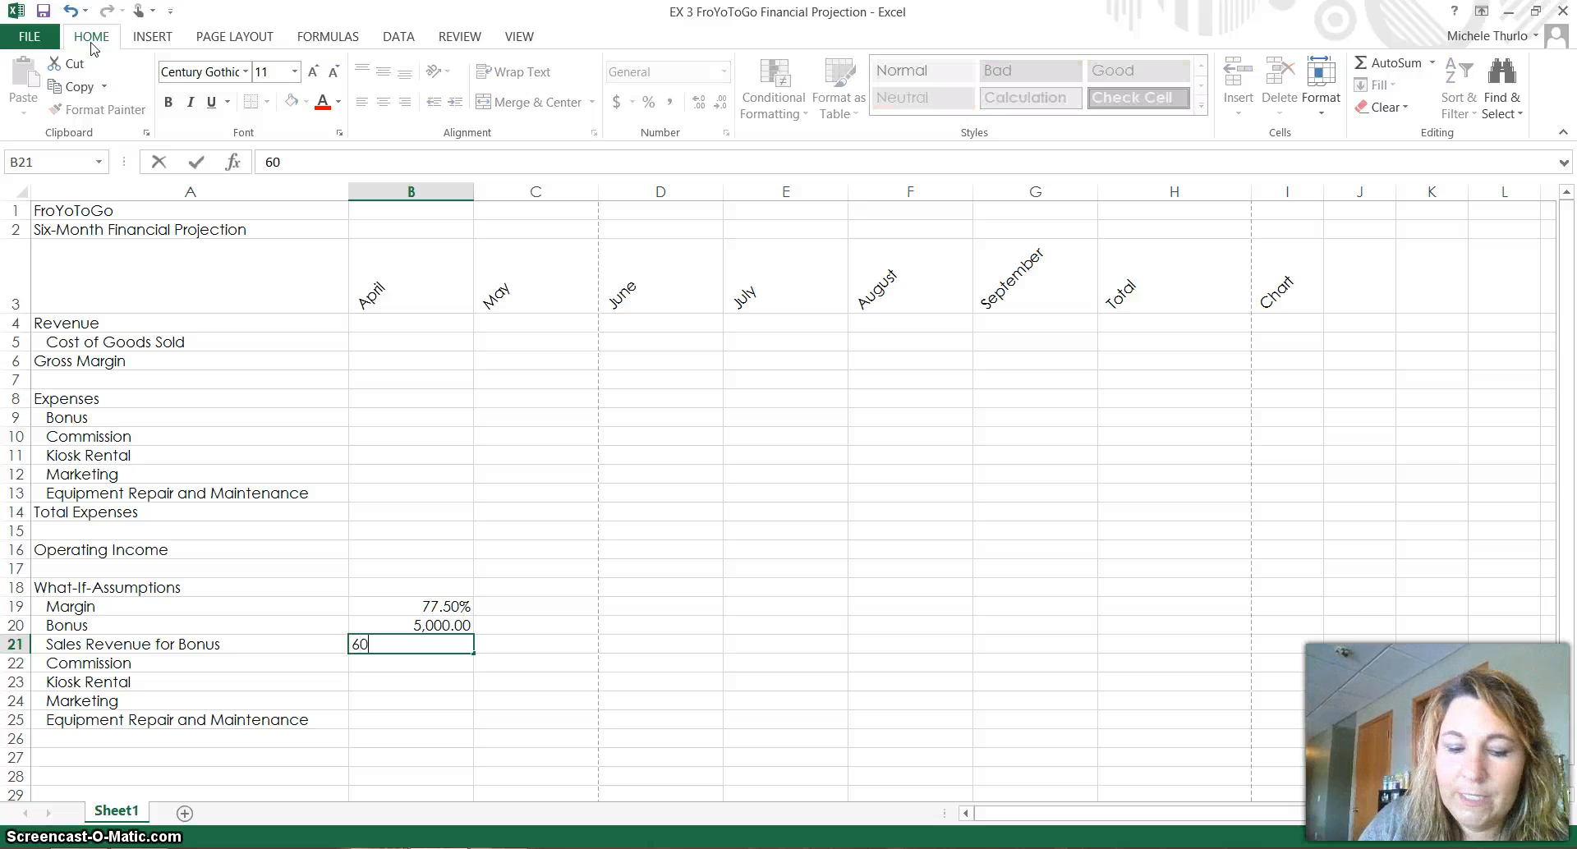
pyautogui.write(',000')
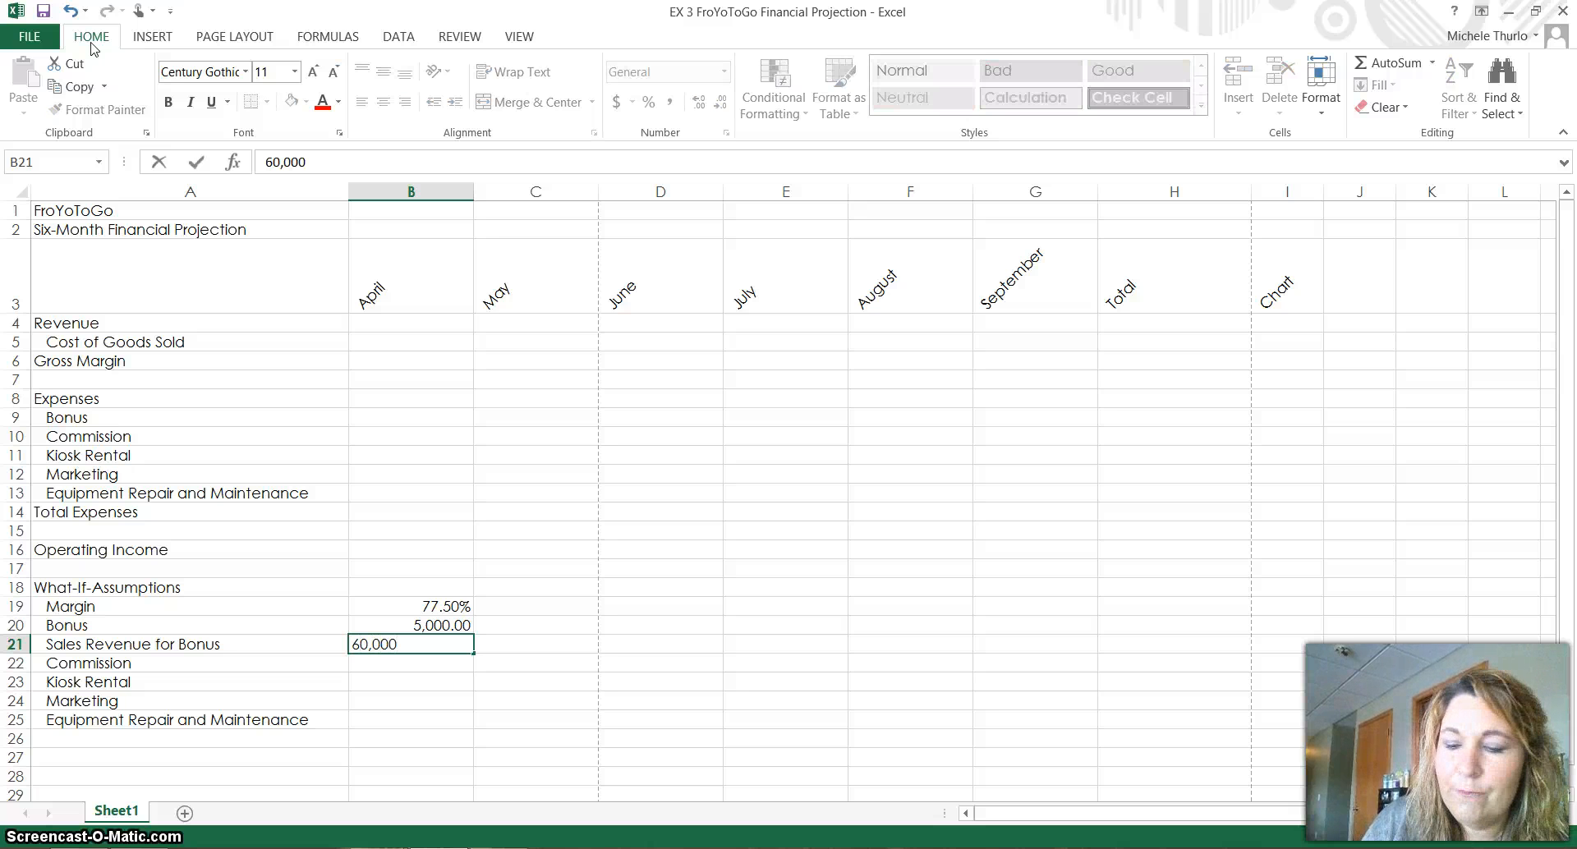
pyautogui.write('.00')
pyautogui.press('Return')
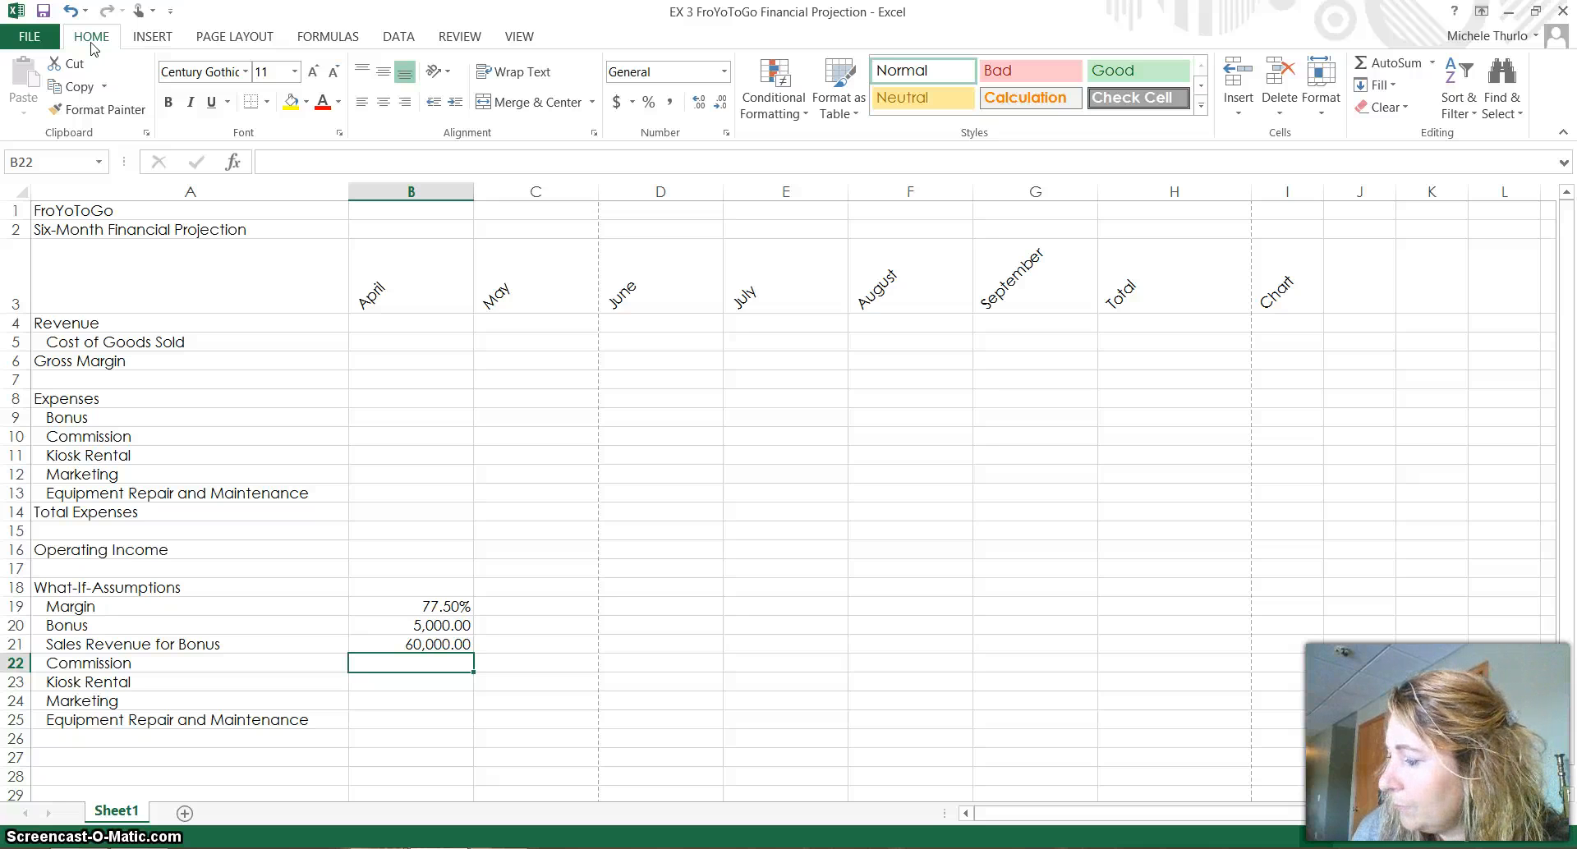
# - Enter the assumptions 30.00% for Commission in B22 and 10.00% for Kiosk Rental in B23
pyautogui.write('30.0')
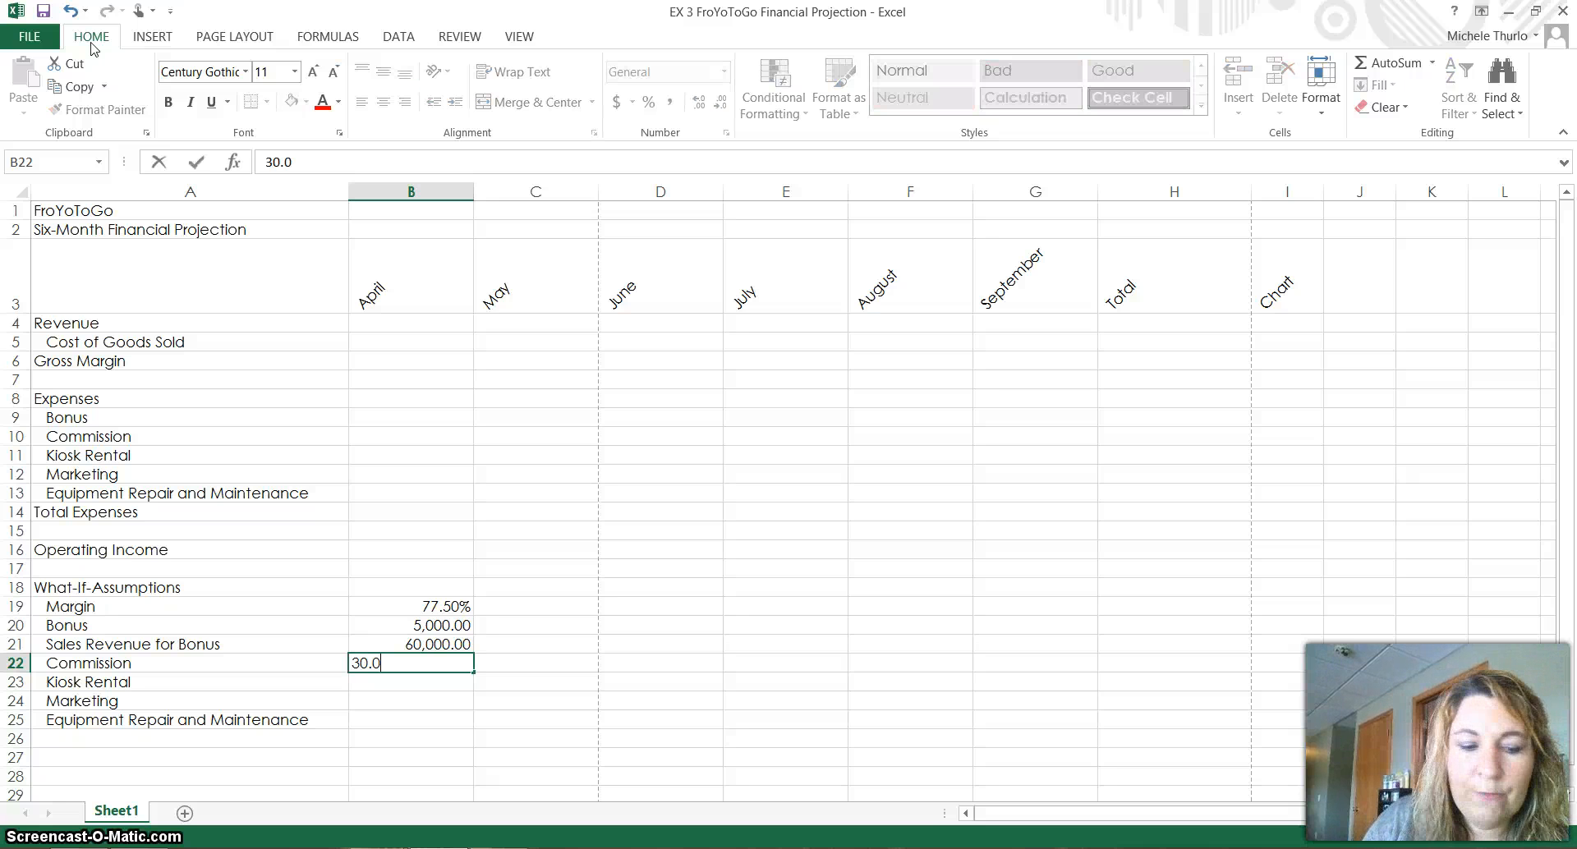
pyautogui.write('0%')
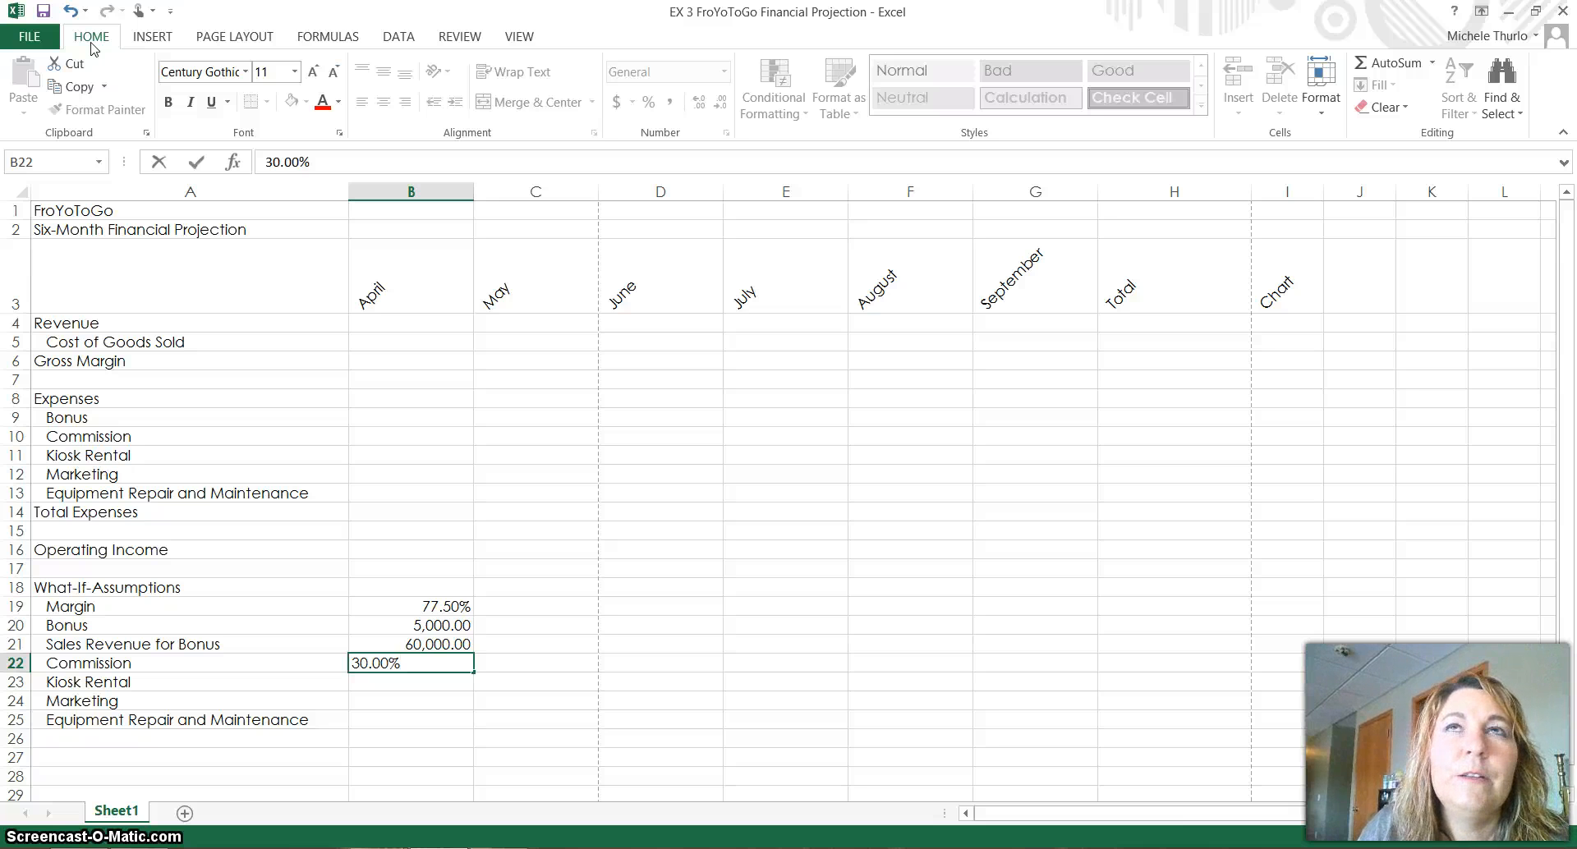
pyautogui.press('Return')
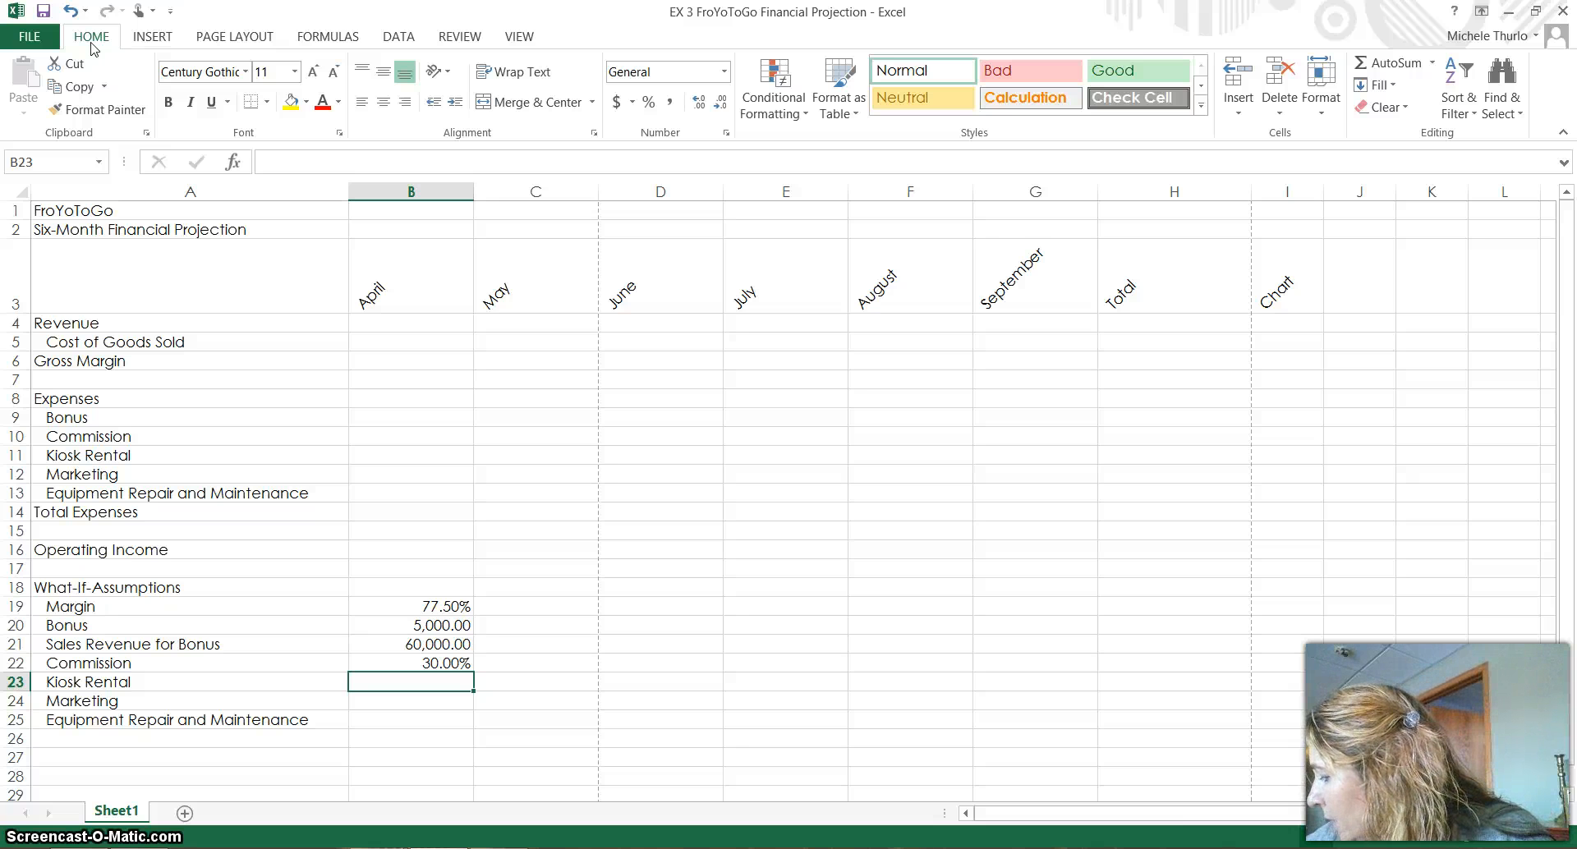
pyautogui.write('10.00')
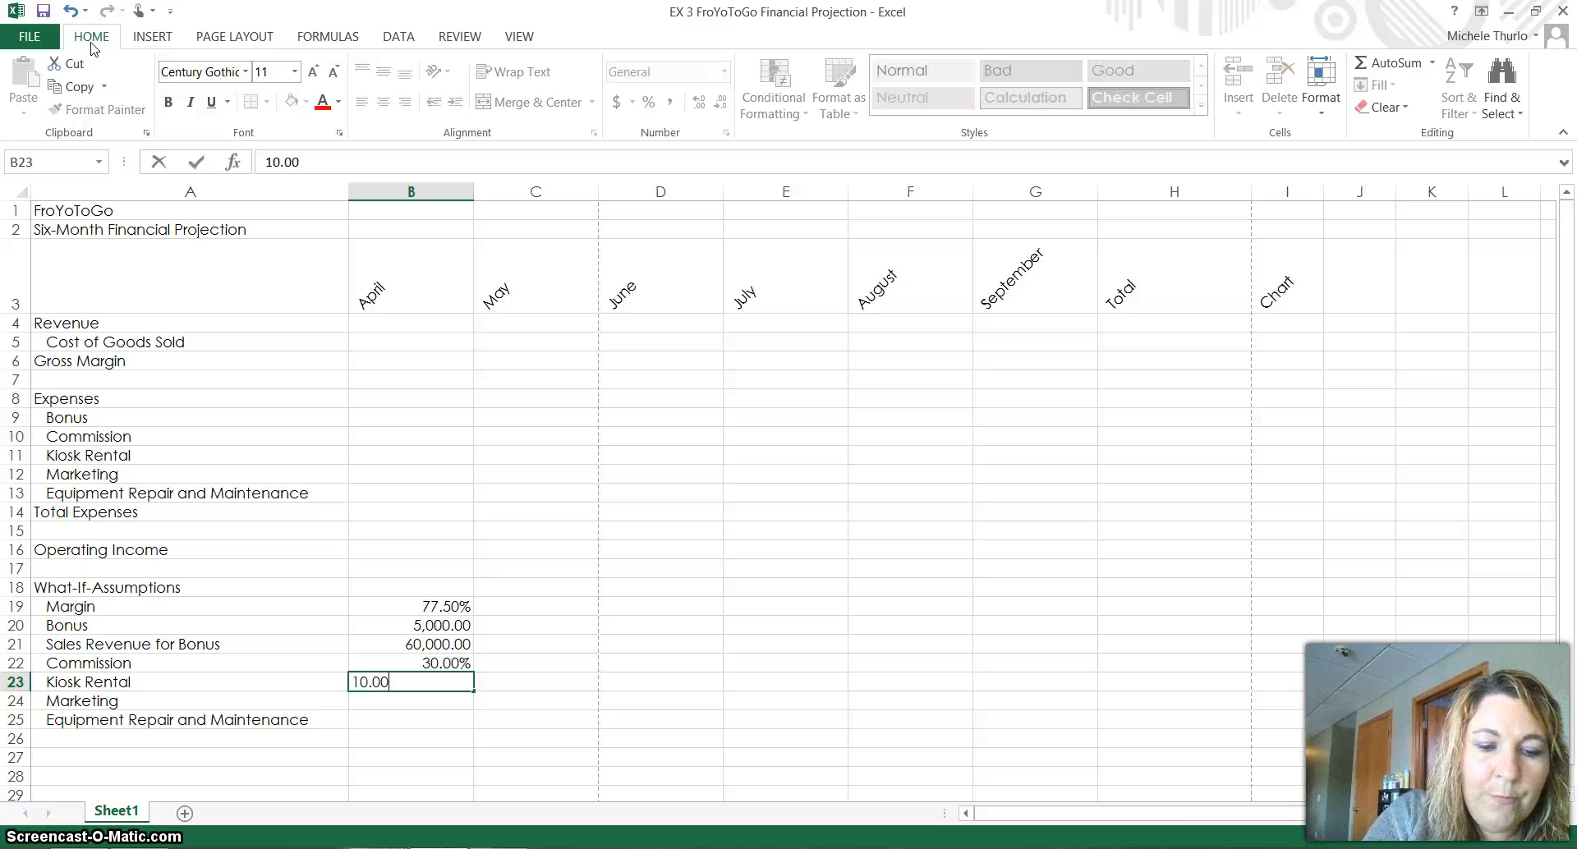
pyautogui.write('%')
pyautogui.press('Return')
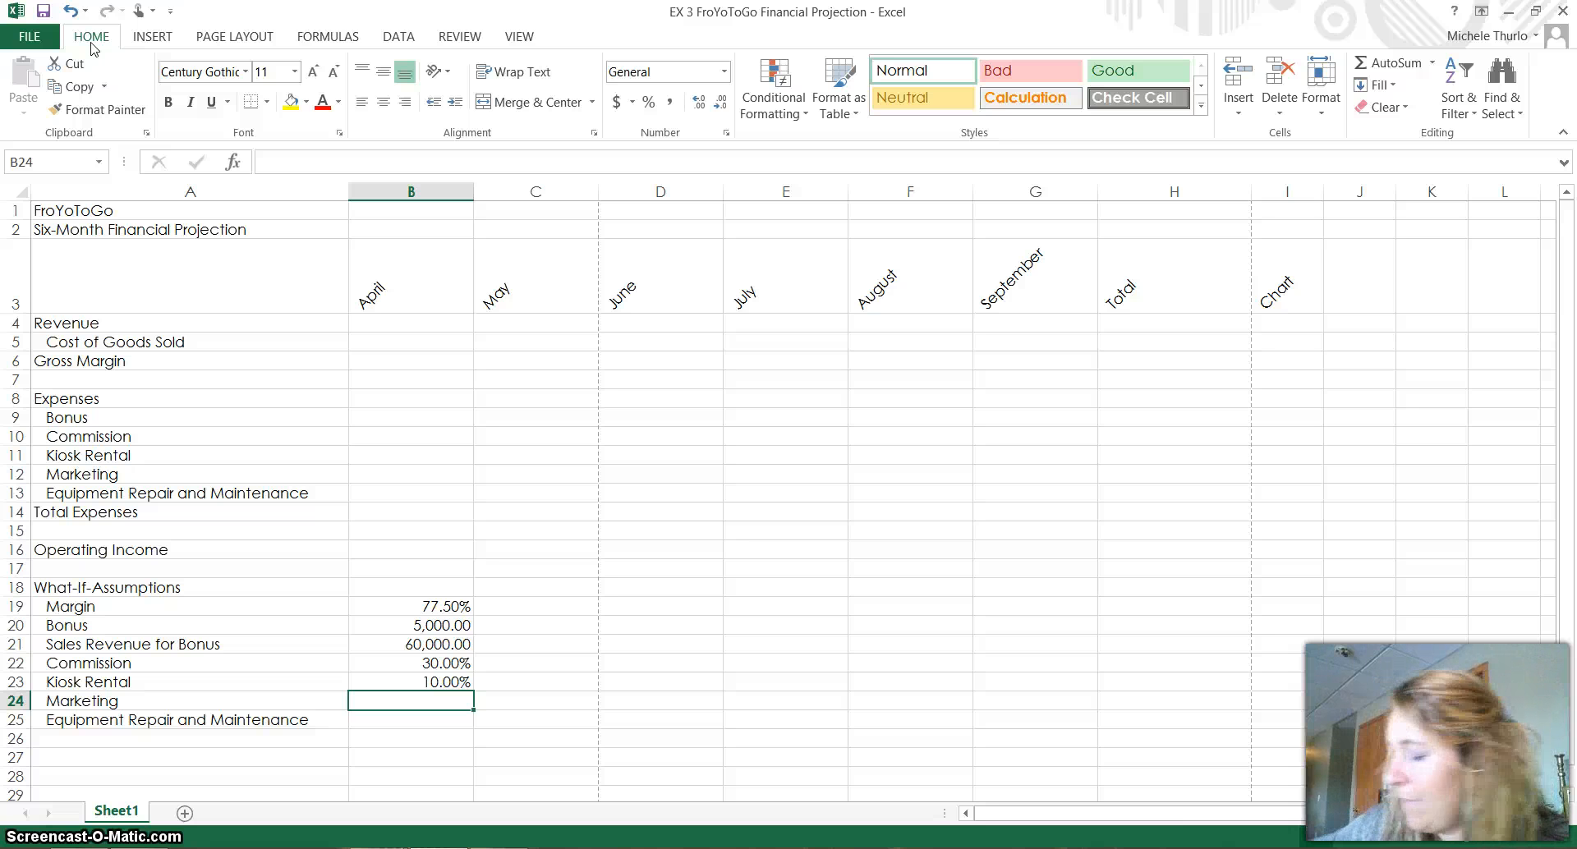
# - Enter the assumptions 5.00% for Marketing in B24 and 4.00% for Equipment Repair and Maintenance in B25
pyautogui.write('5.00')
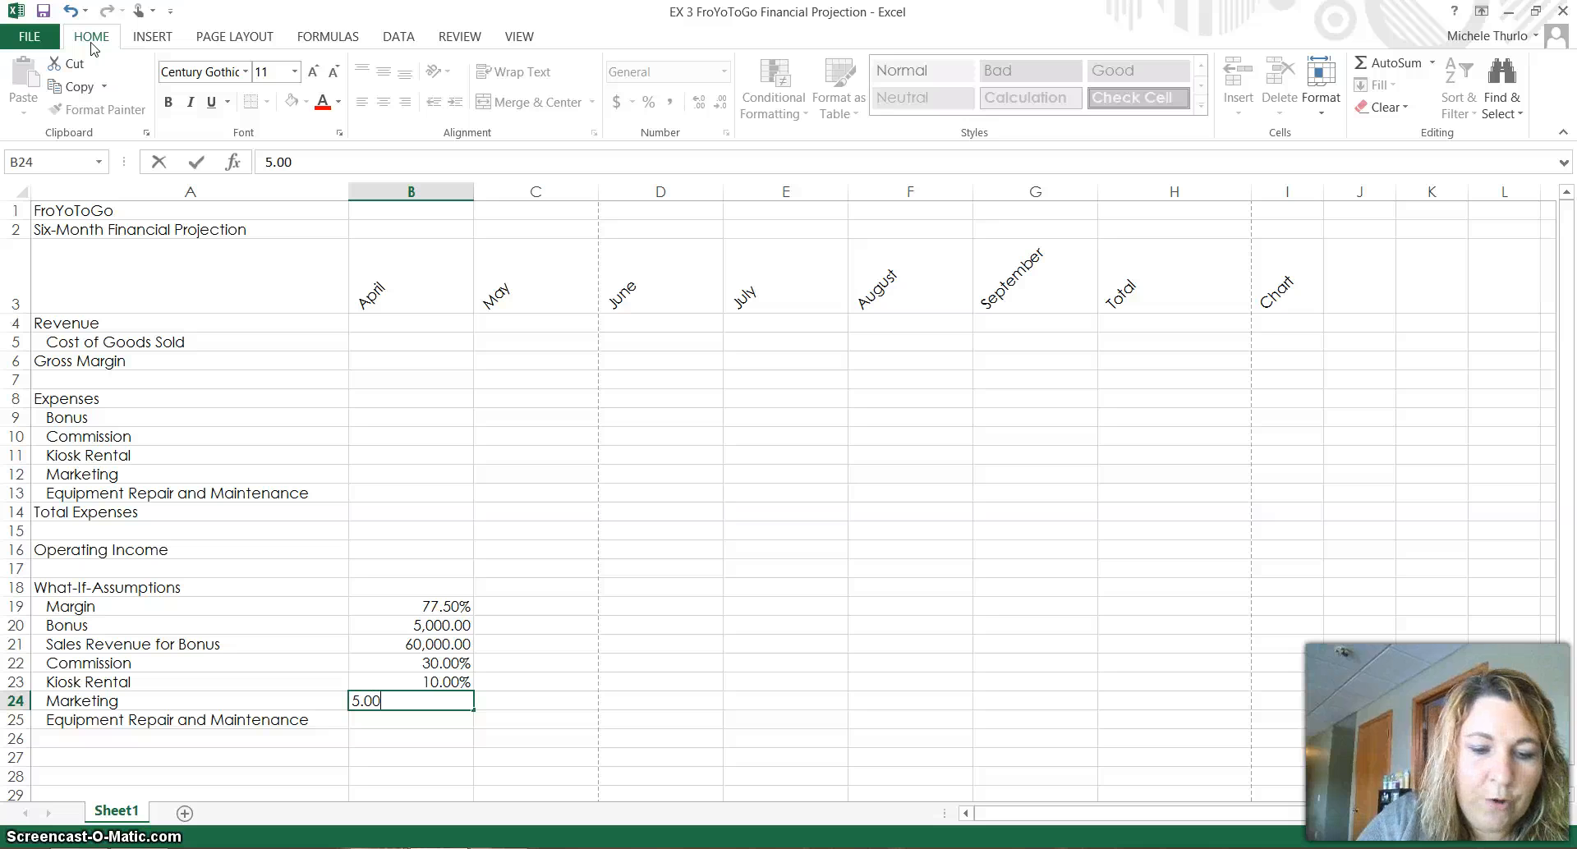
pyautogui.write('%')
pyautogui.press('Return')
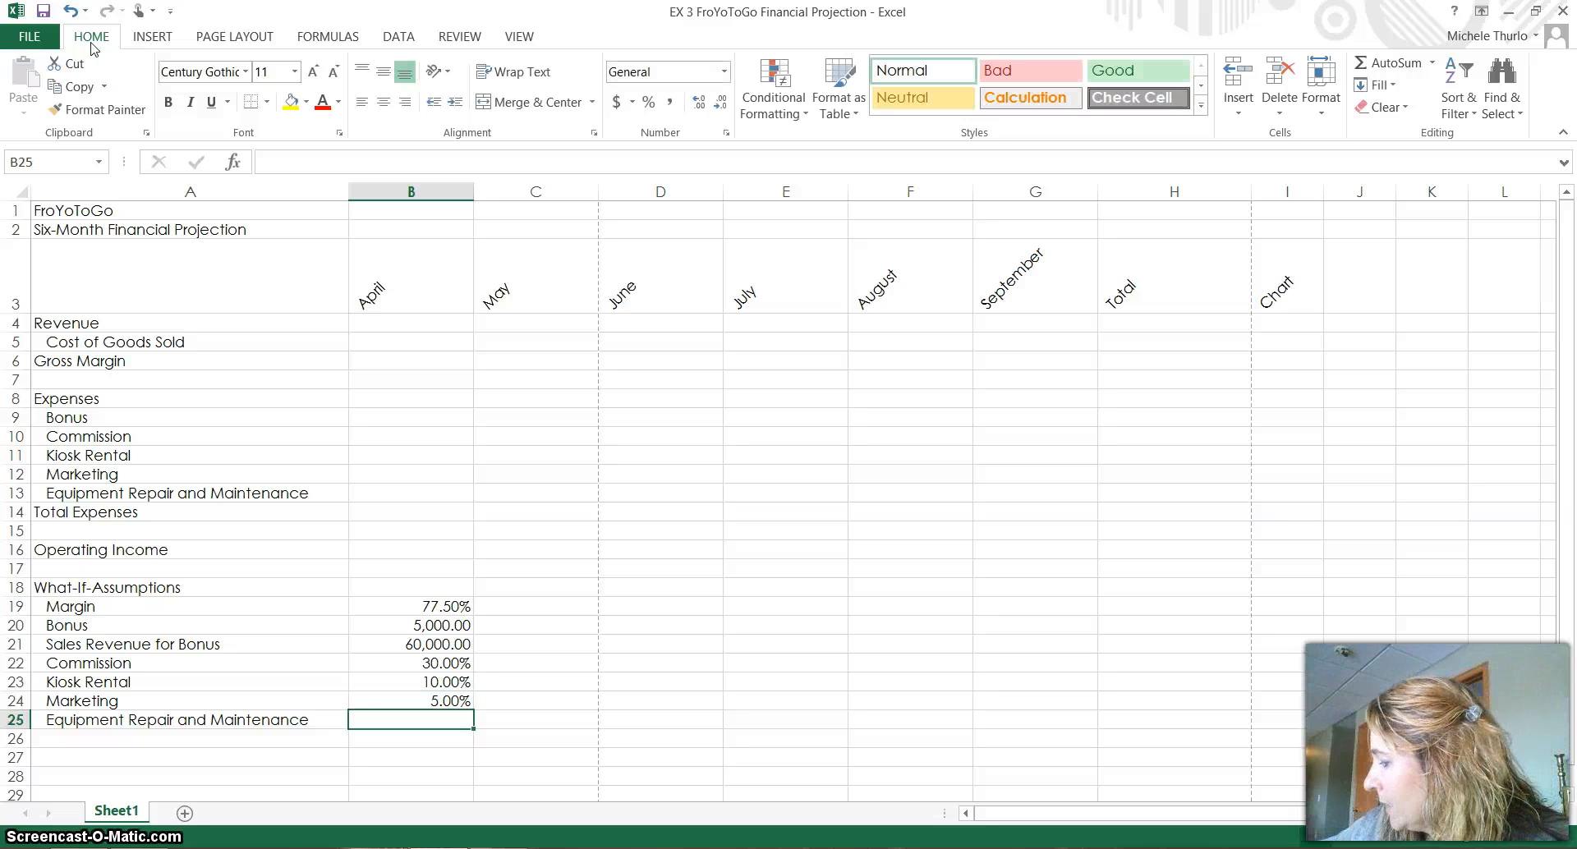
pyautogui.write('4.0')
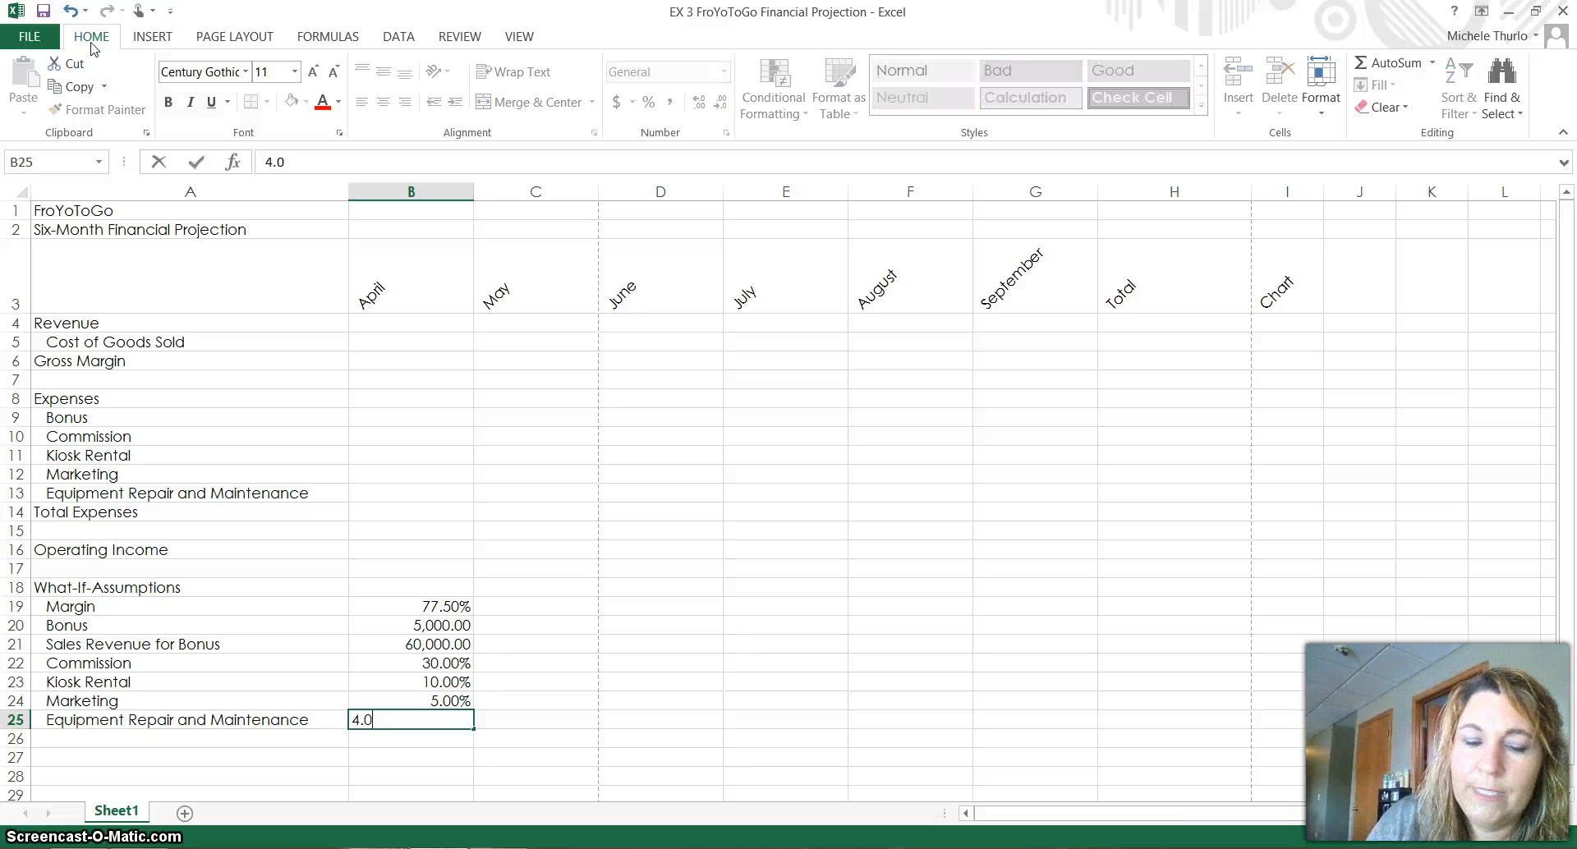
pyautogui.write('0%')
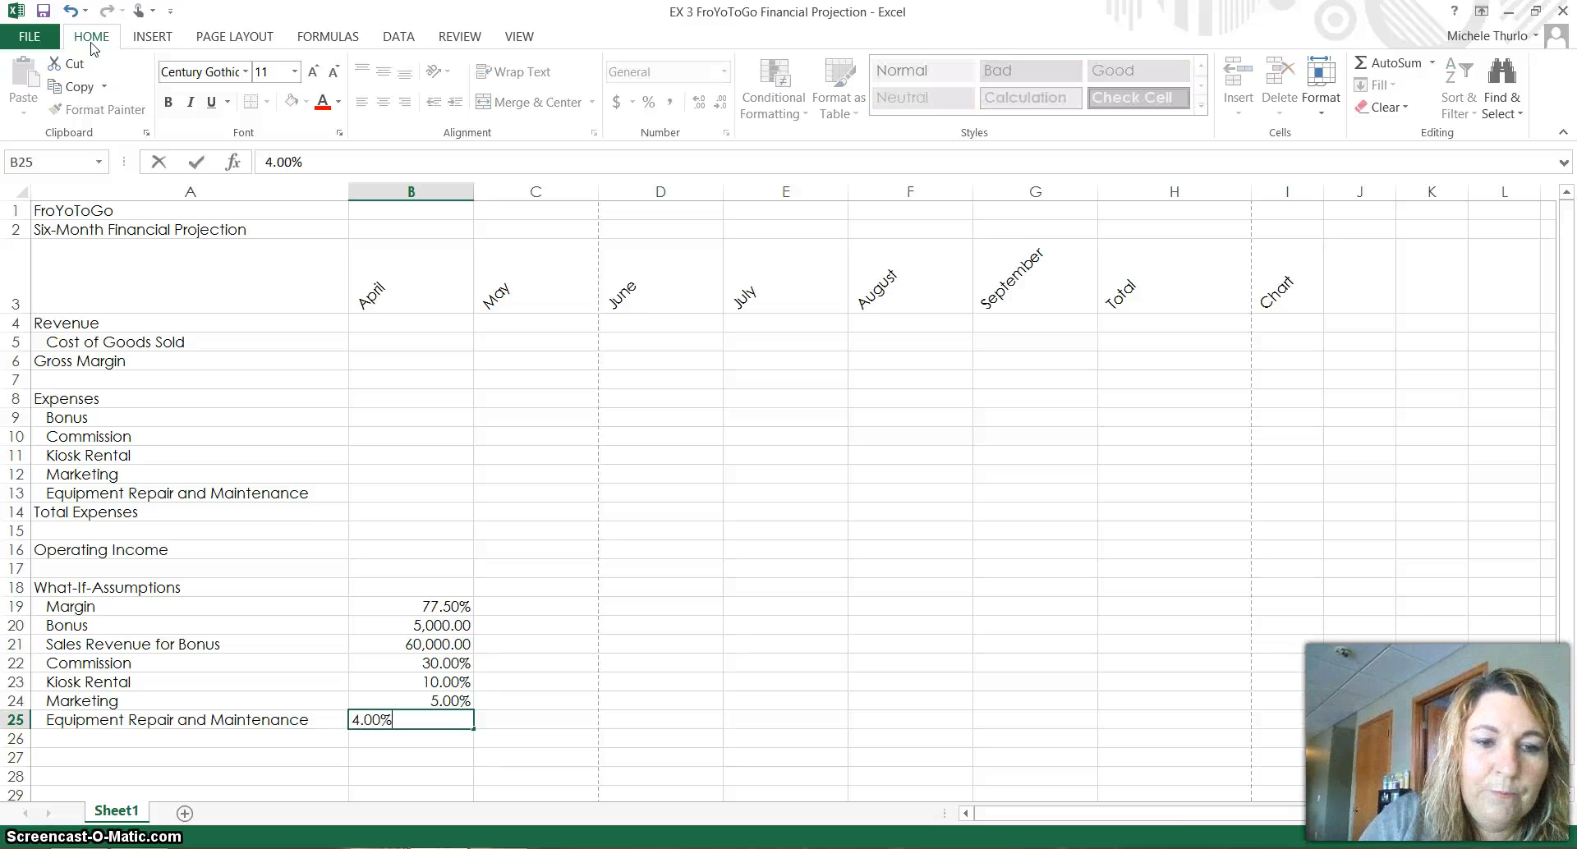
pyautogui.press('Return')
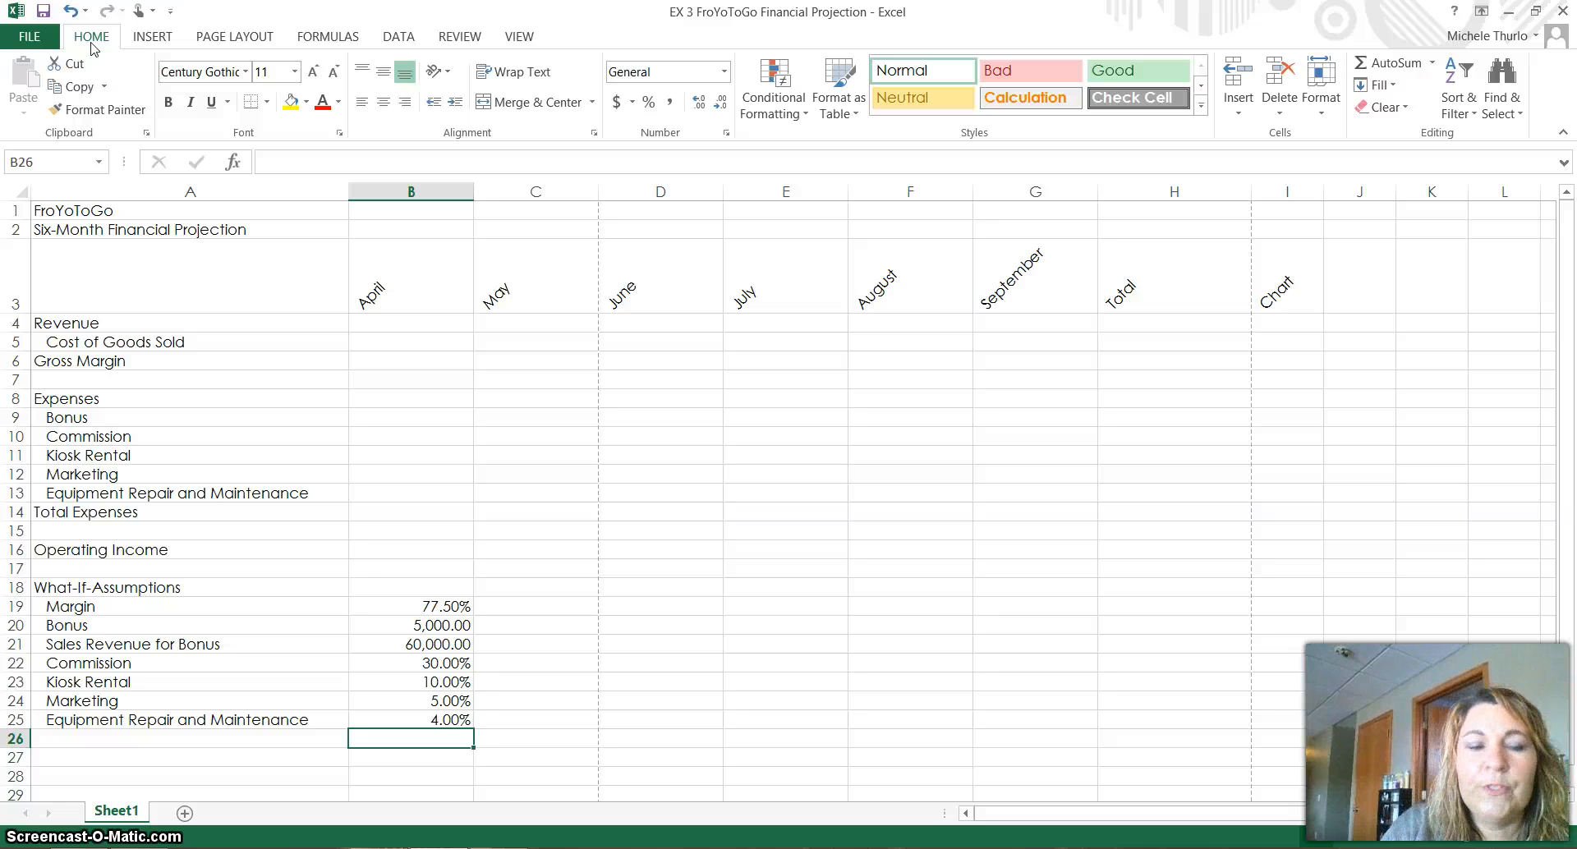
# - Enter 45,000.00 as the April revenue in cell B4
pyautogui.press('Up')
pyautogui.press('Up')
pyautogui.press('Up')
pyautogui.press('Up')
pyautogui.press('Up')
pyautogui.press('Up')
pyautogui.press('Up')
pyautogui.press('Up')
pyautogui.press('Up')
pyautogui.press('Up')
pyautogui.press('Up')
pyautogui.press('Up')
pyautogui.press('Up')
pyautogui.press('Up')
pyautogui.press('Up')
pyautogui.press('Up')
pyautogui.press('Up')
pyautogui.press('Up')
pyautogui.press('Up')
pyautogui.press('Up')
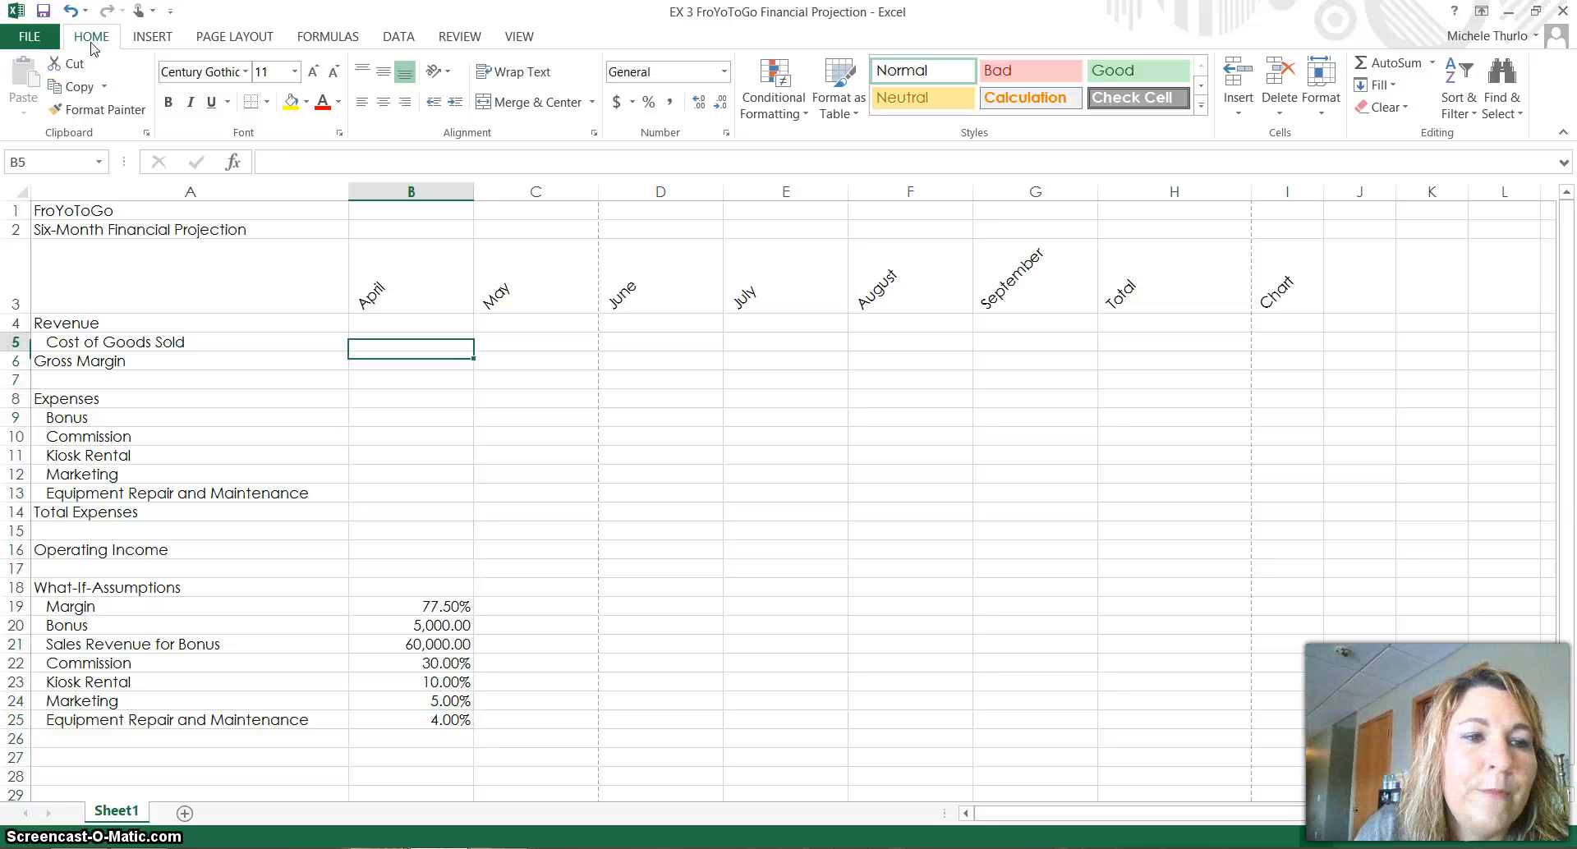
pyautogui.press('Up')
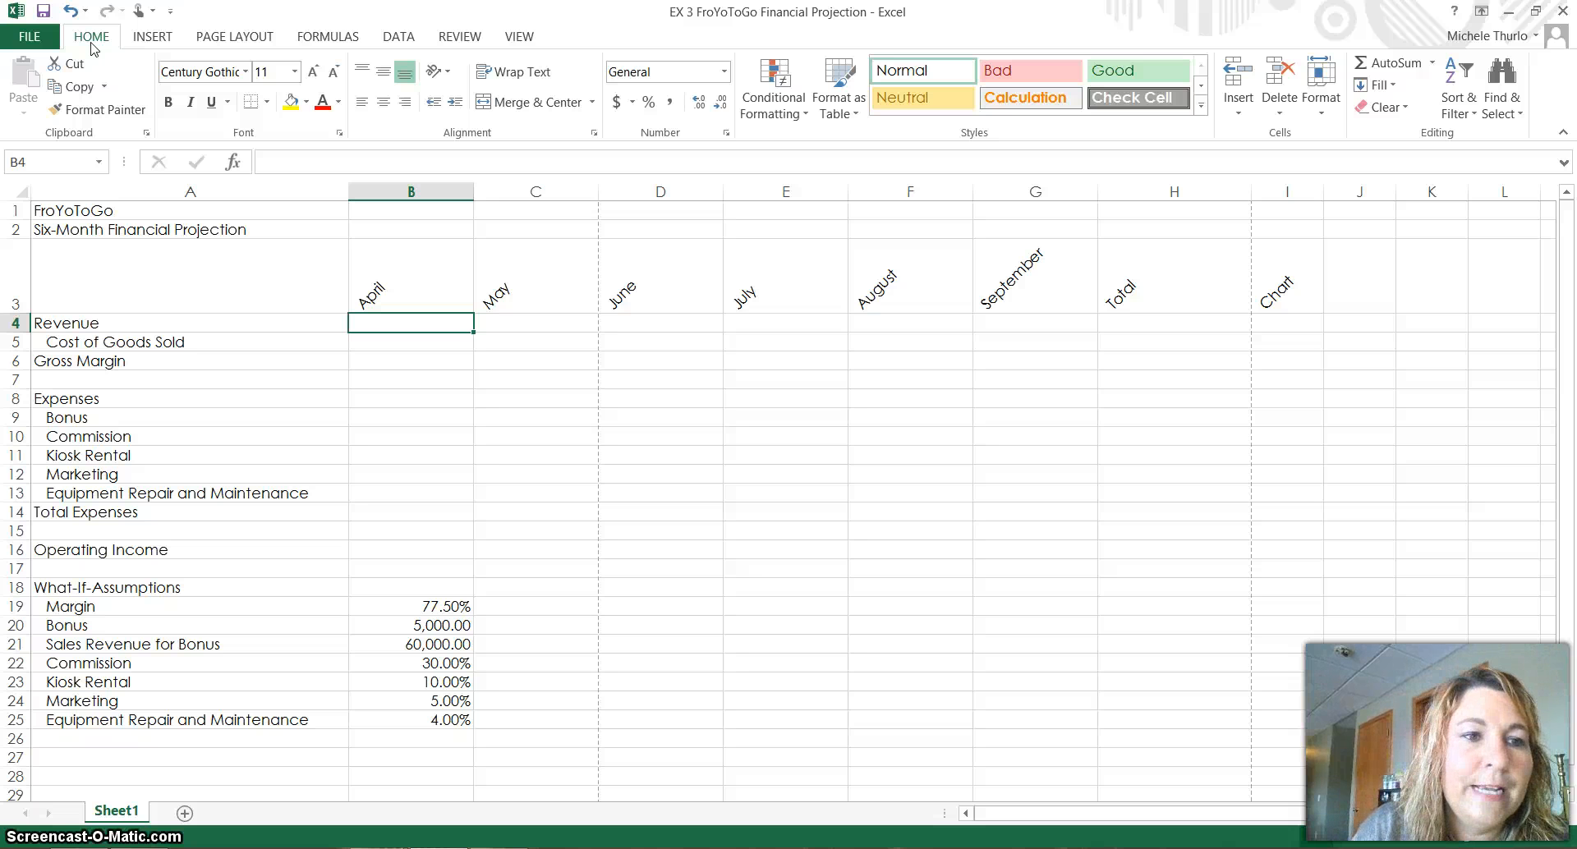
pyautogui.press('Down')
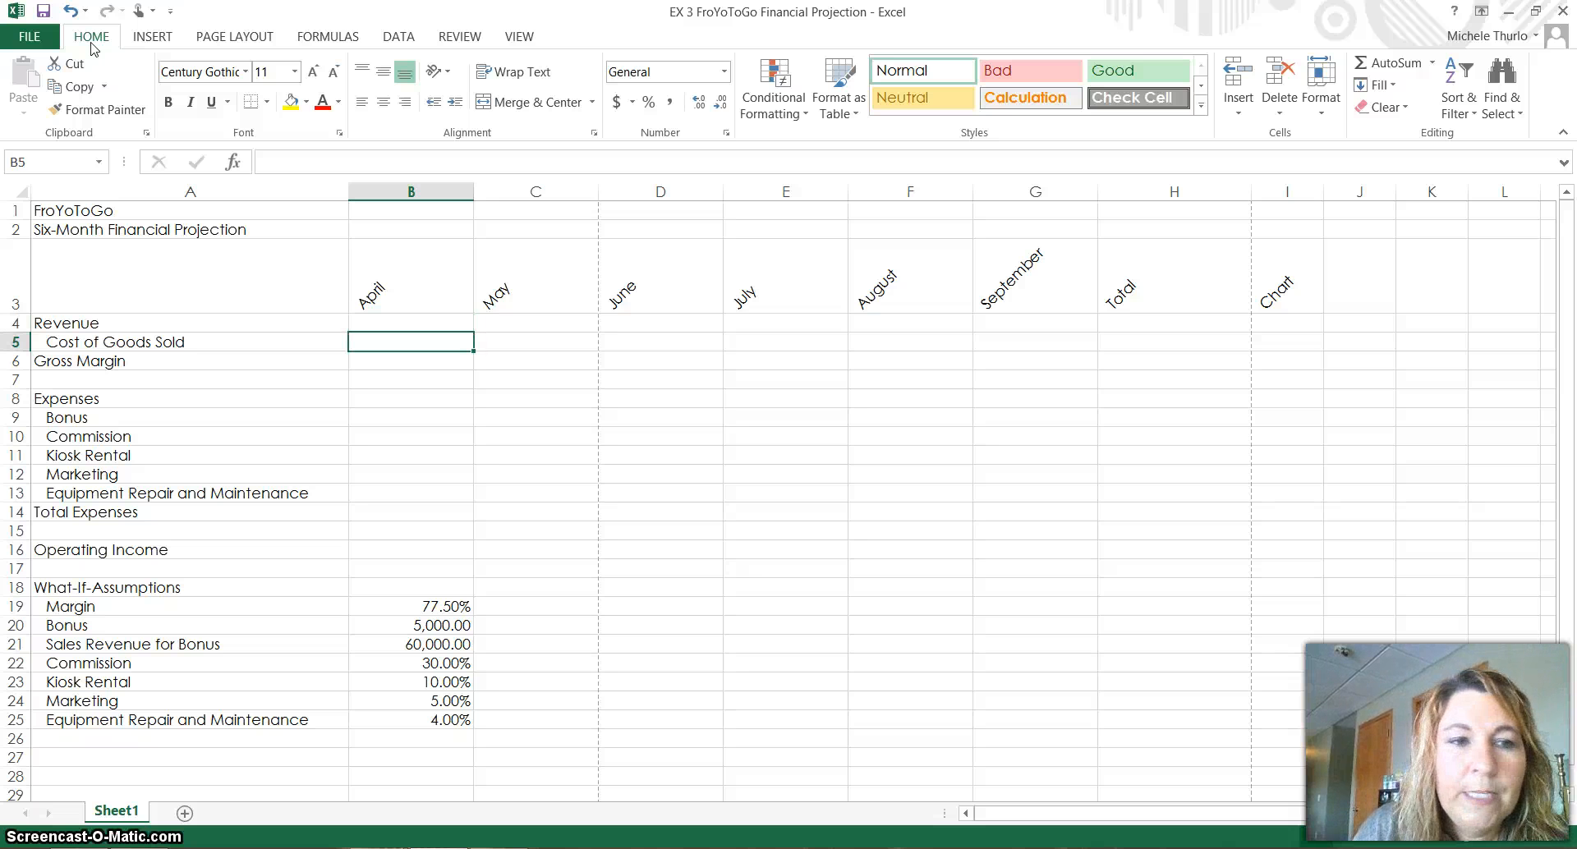
pyautogui.press('Up')
pyautogui.press('Down')
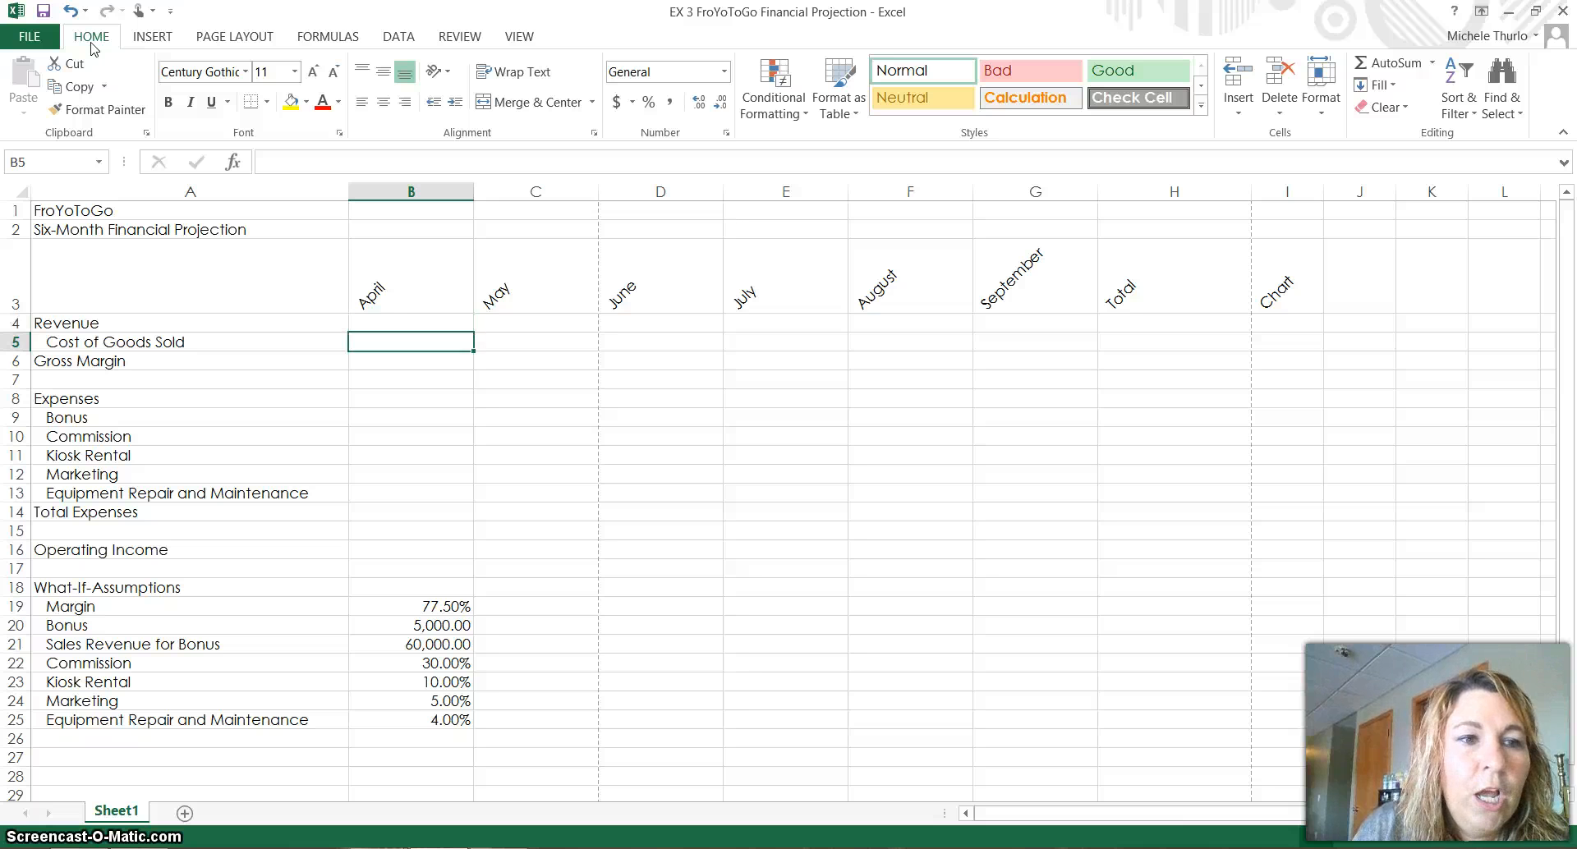
pyautogui.press('Up')
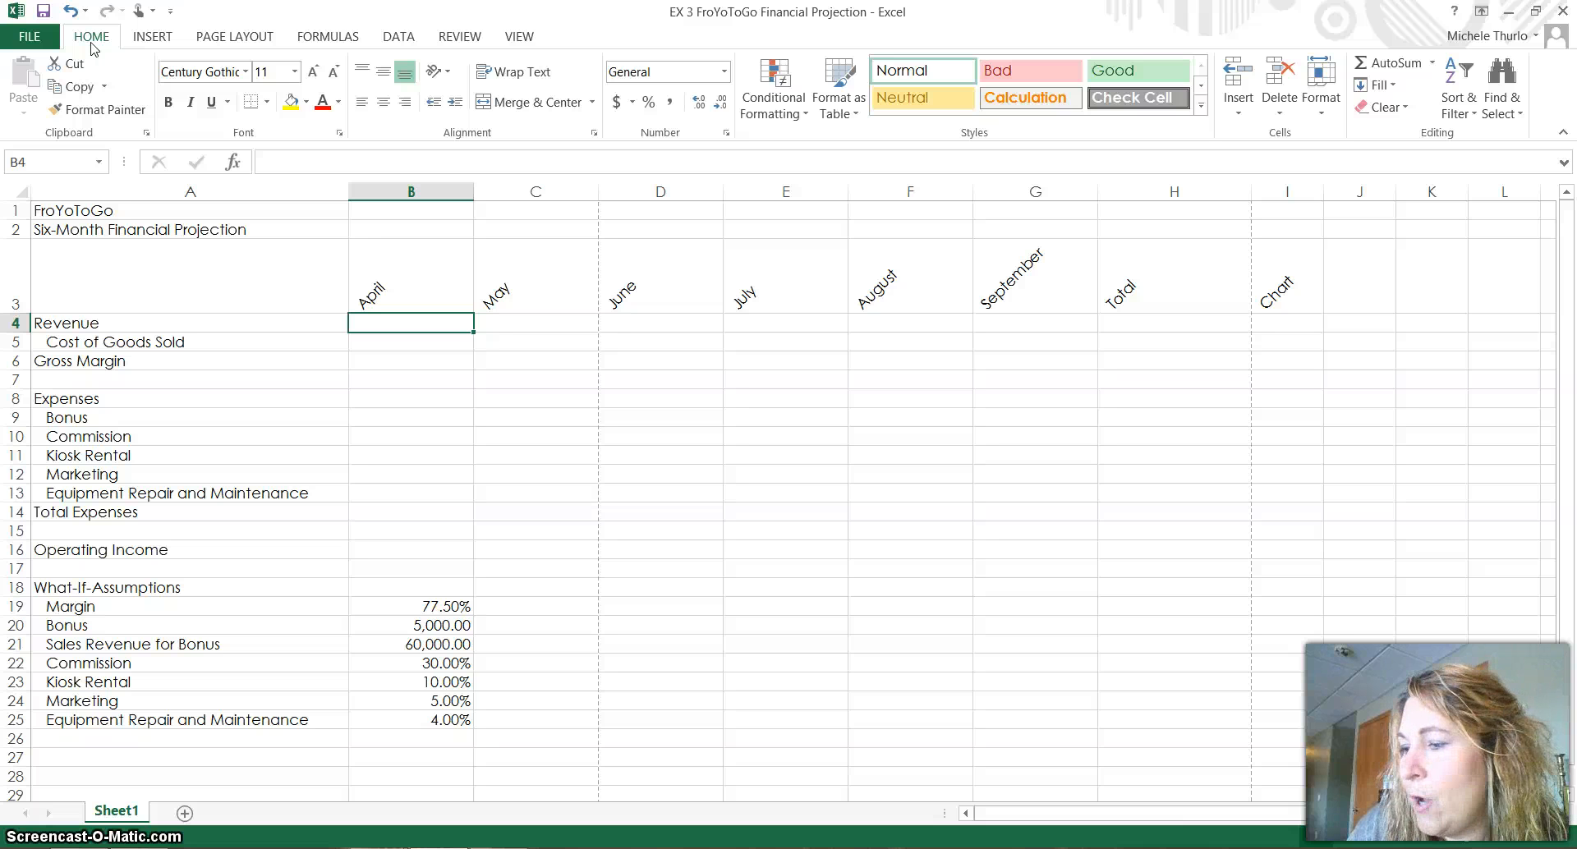
pyautogui.press('F2')
pyautogui.write('45')
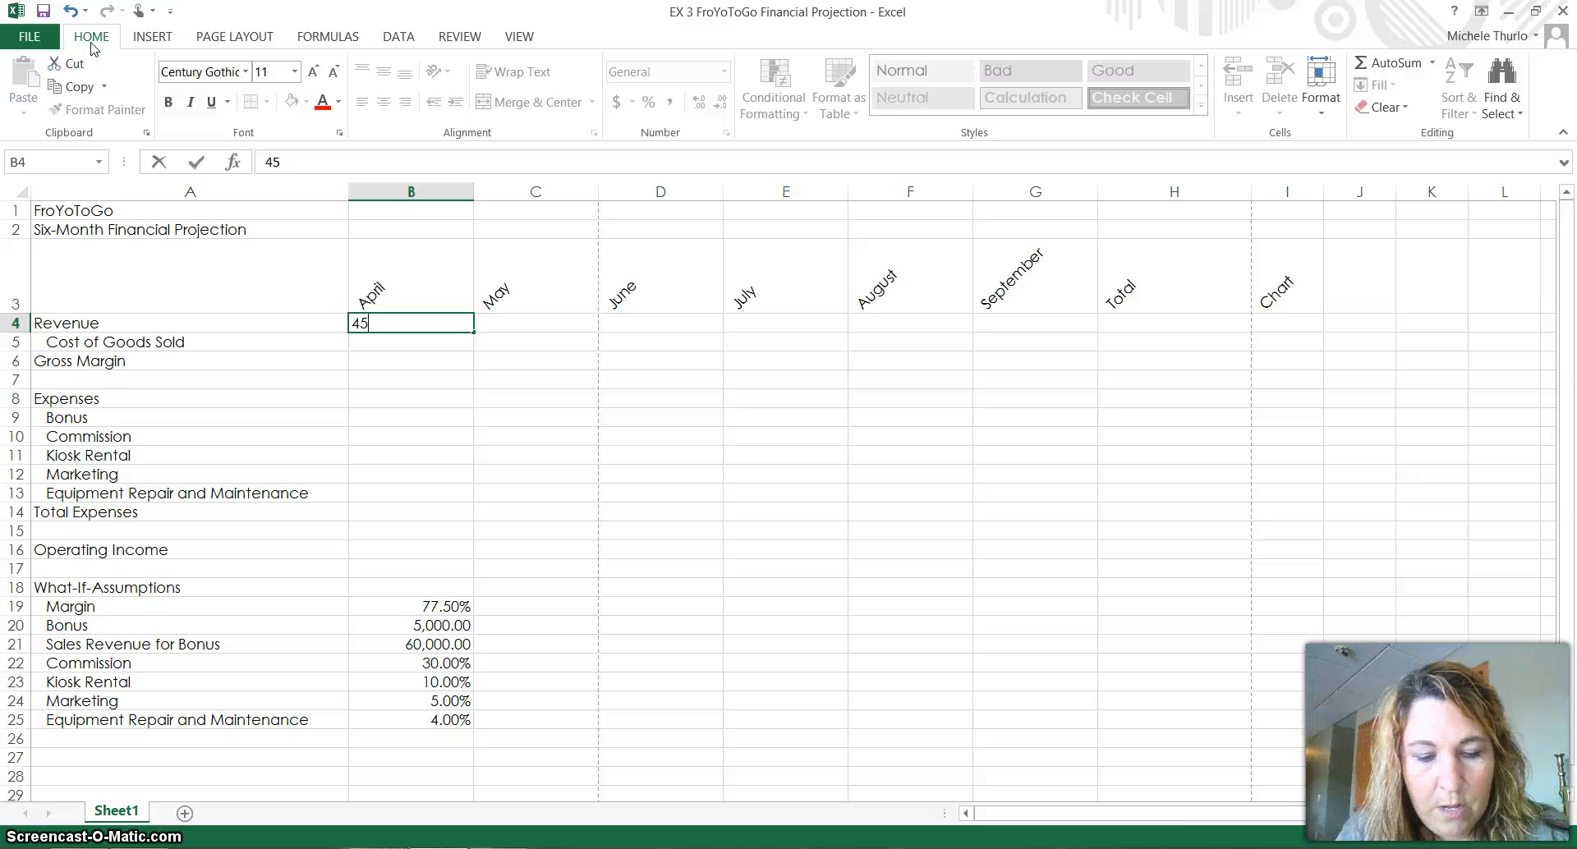
pyautogui.write(',000')
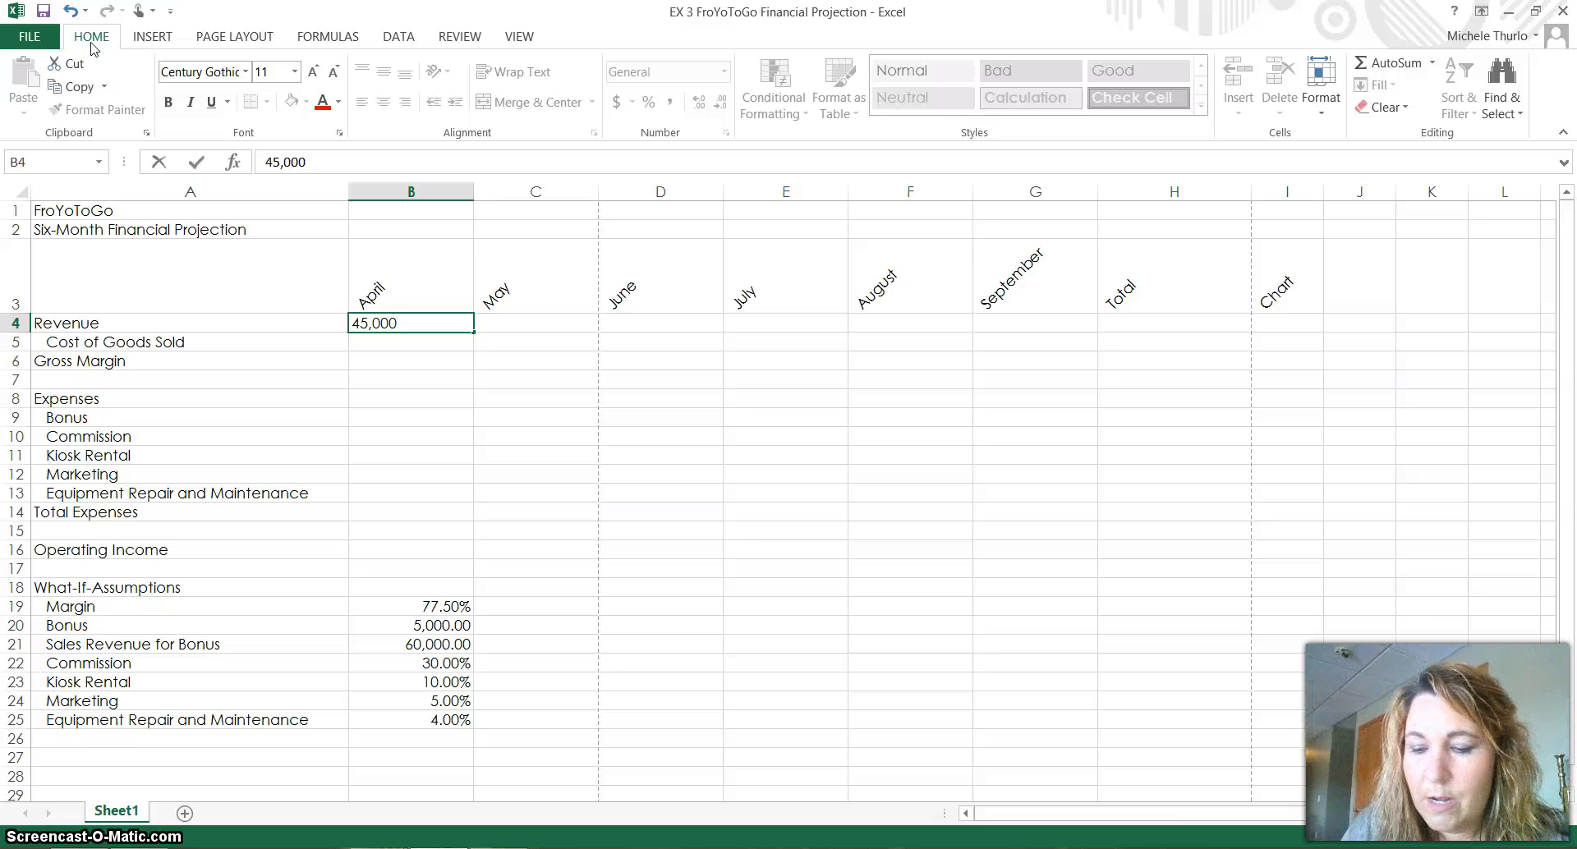
pyautogui.press('Return')
pyautogui.press('Up')
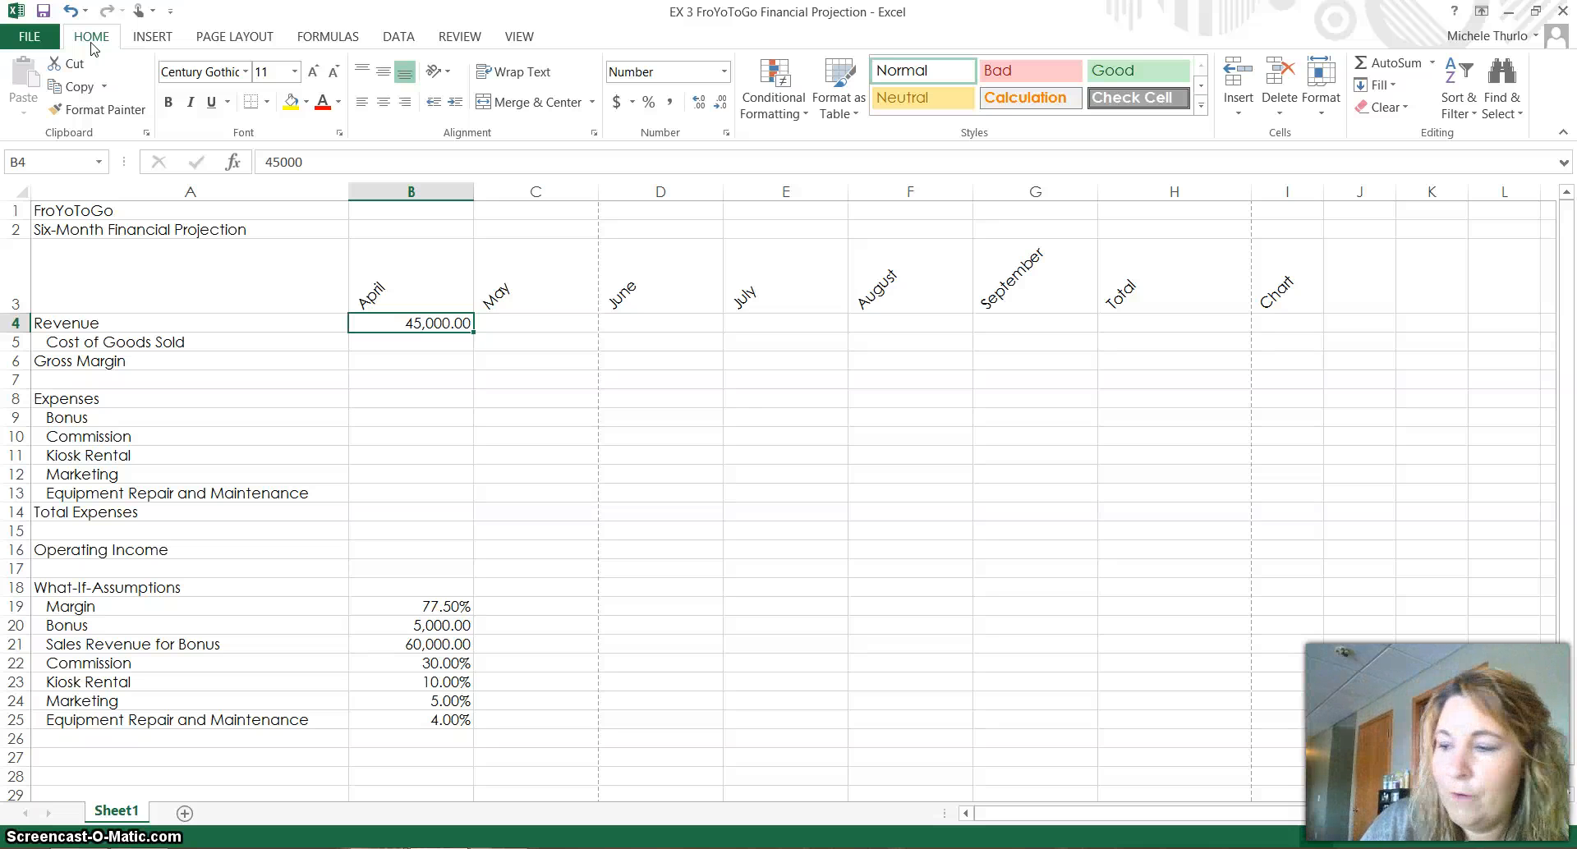
# - Enter 52000 as the May revenue in cell C4
pyautogui.press('Right')
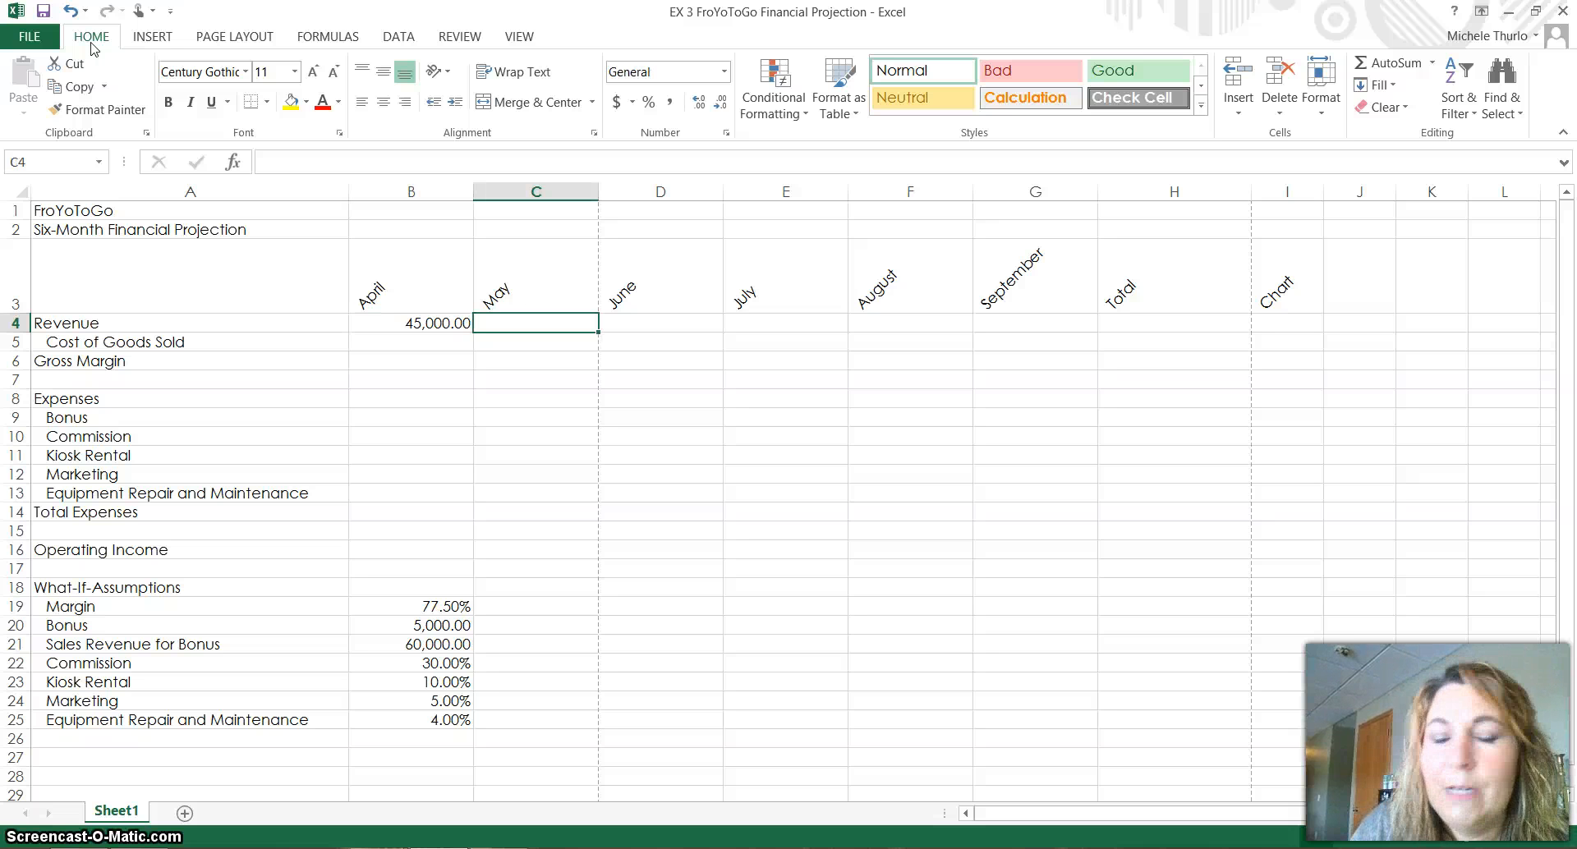
pyautogui.write('52')
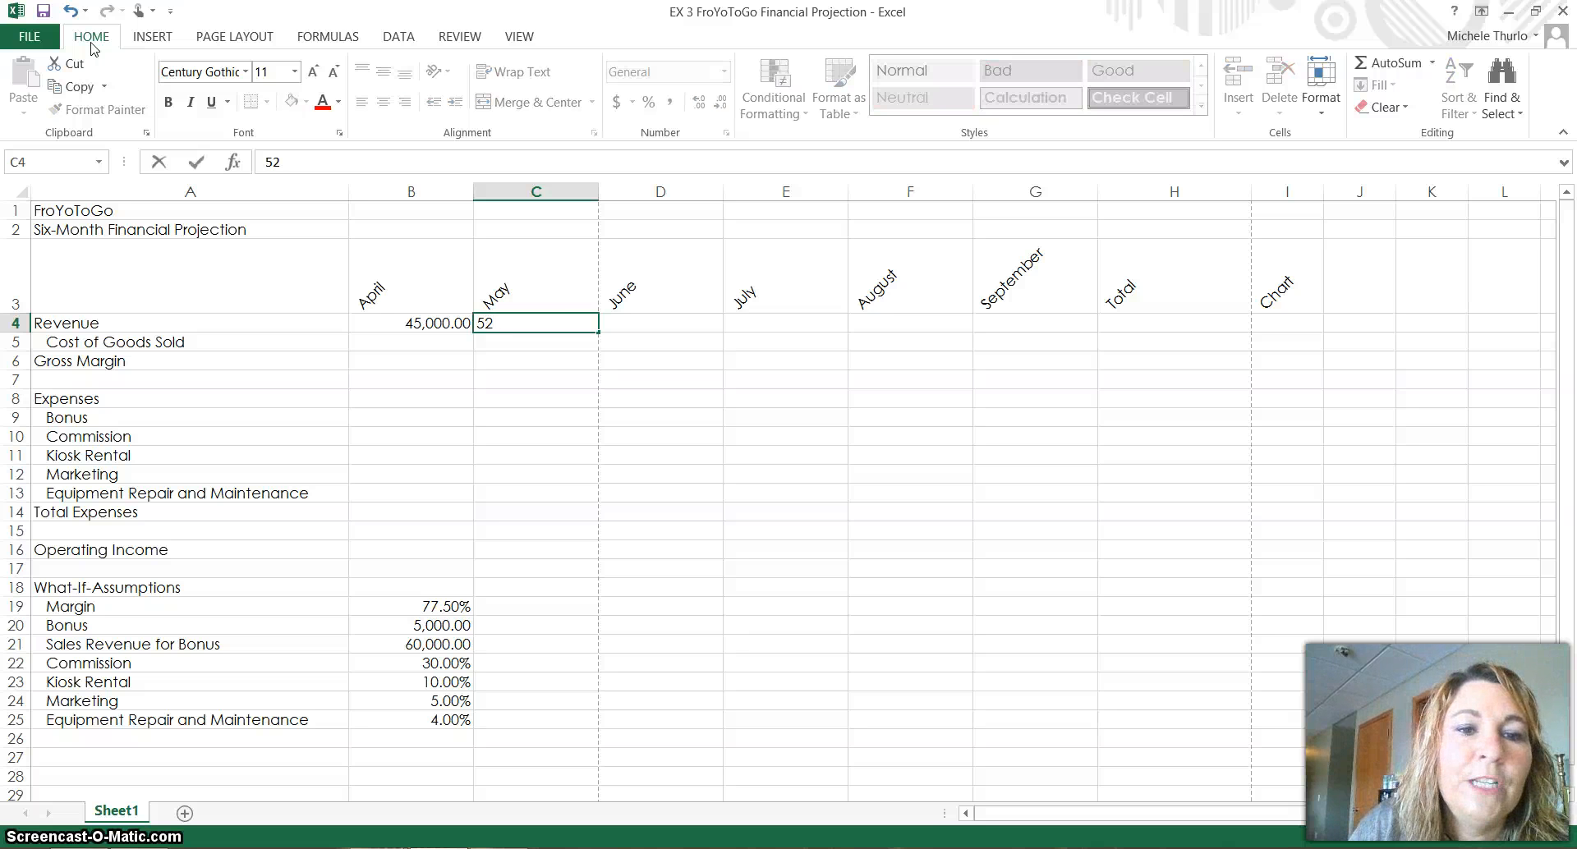
pyautogui.write('000')
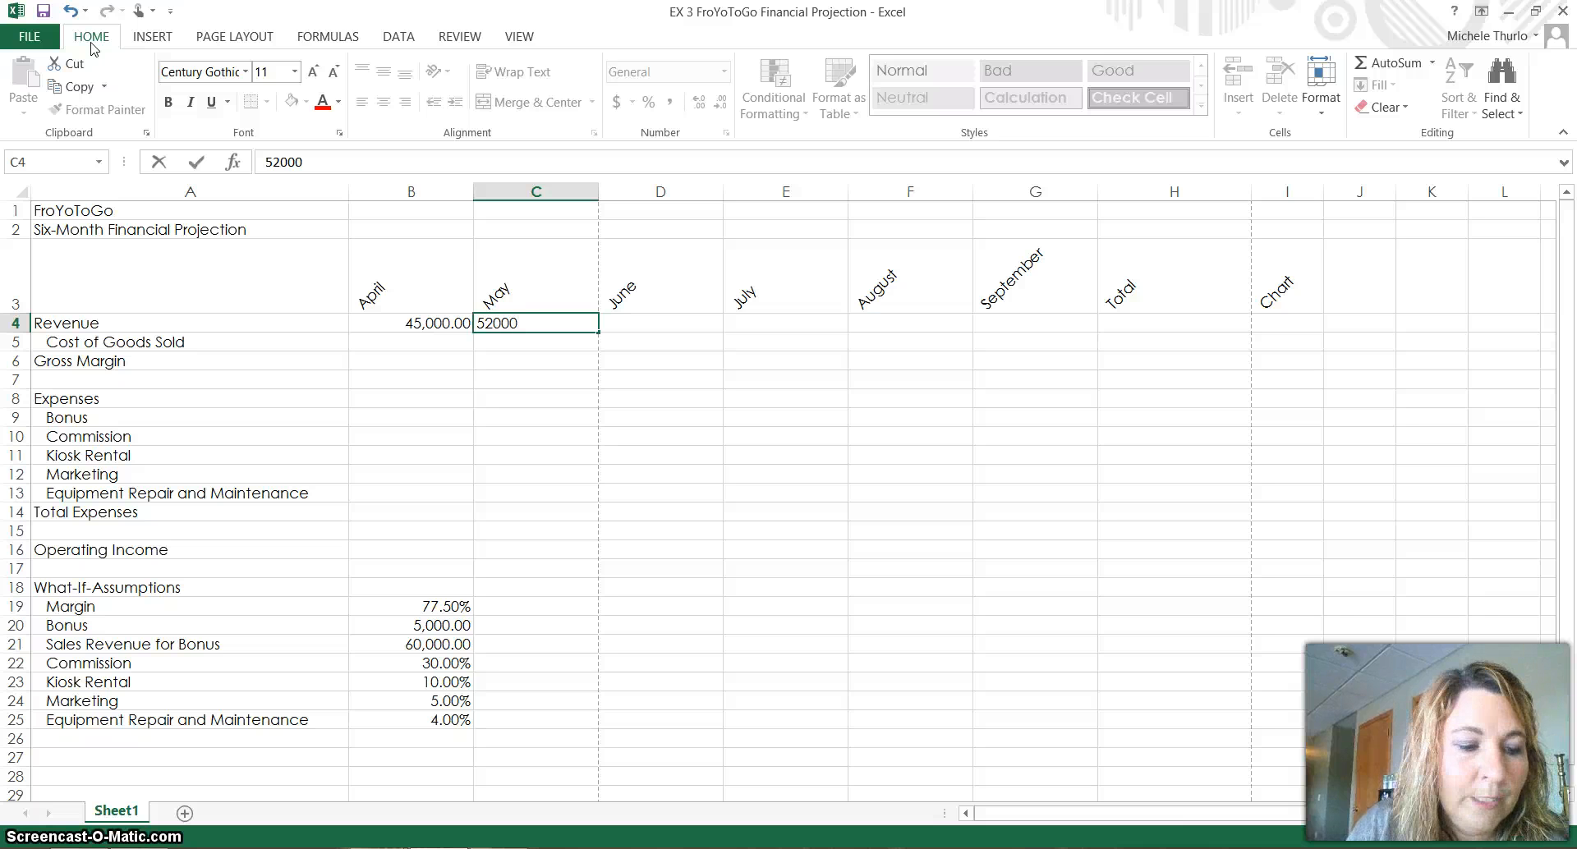
pyautogui.press('Right')
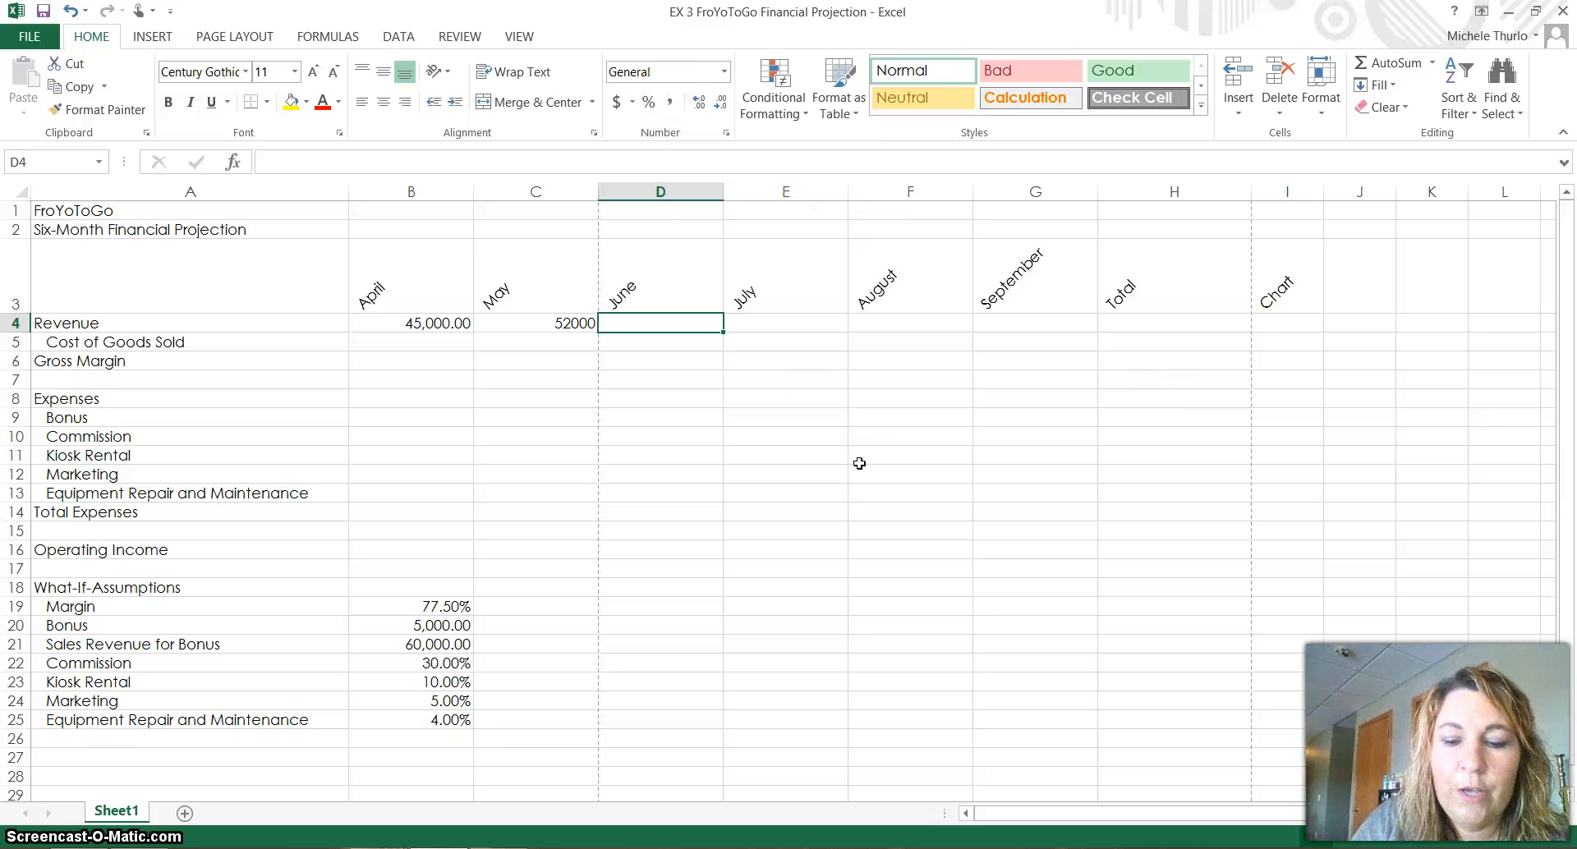
pyautogui.hotkey('ctrl', 'p')
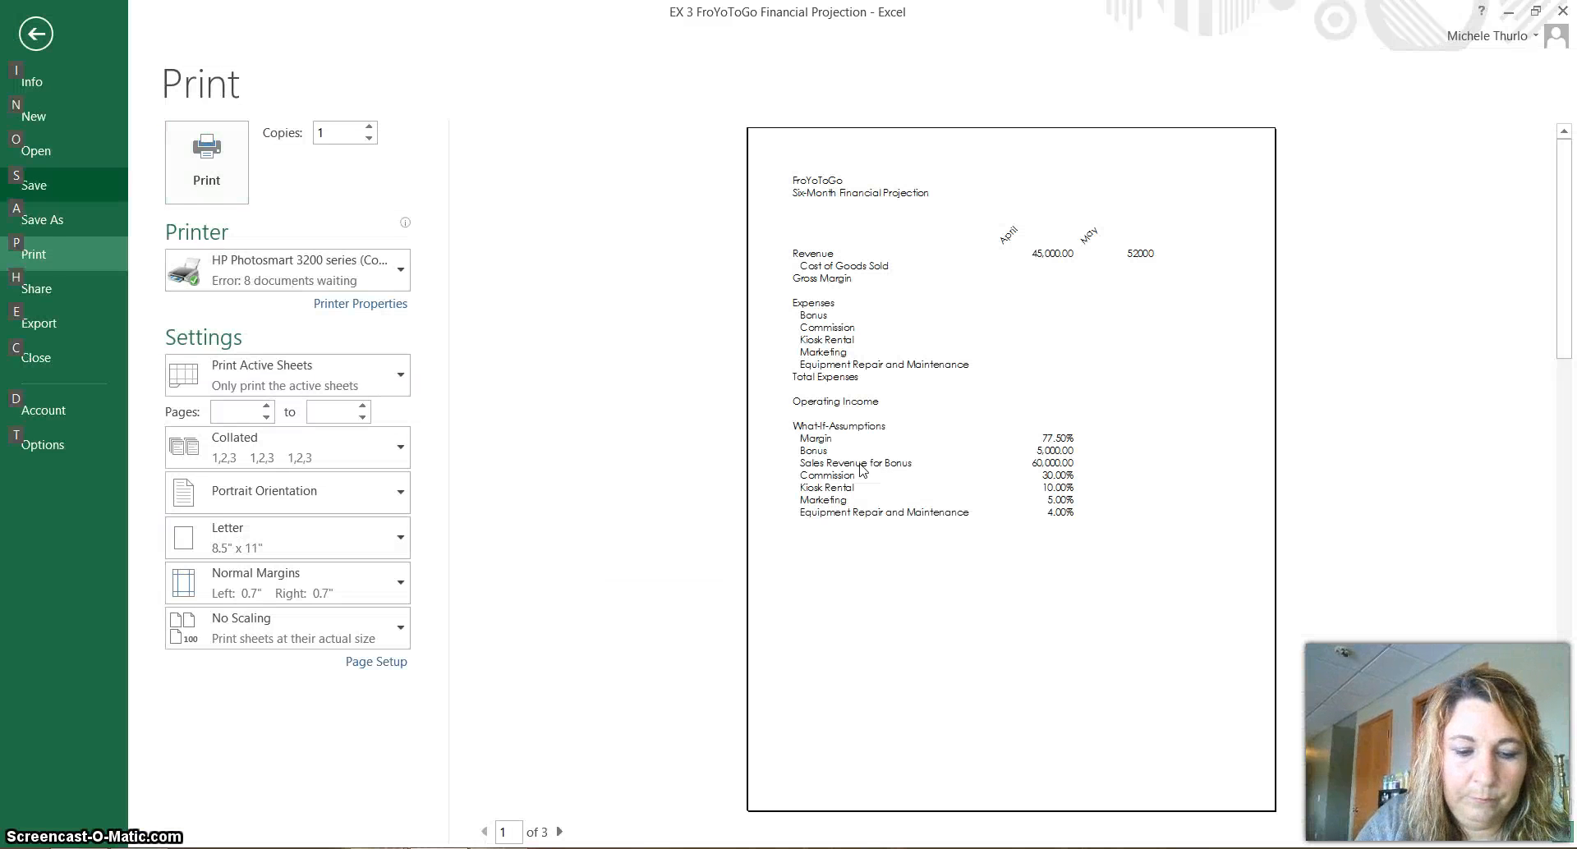
# - Total the April to September revenue in cell H4 with the formula =SUM(B4:G4)
pyautogui.click(1175, 323)
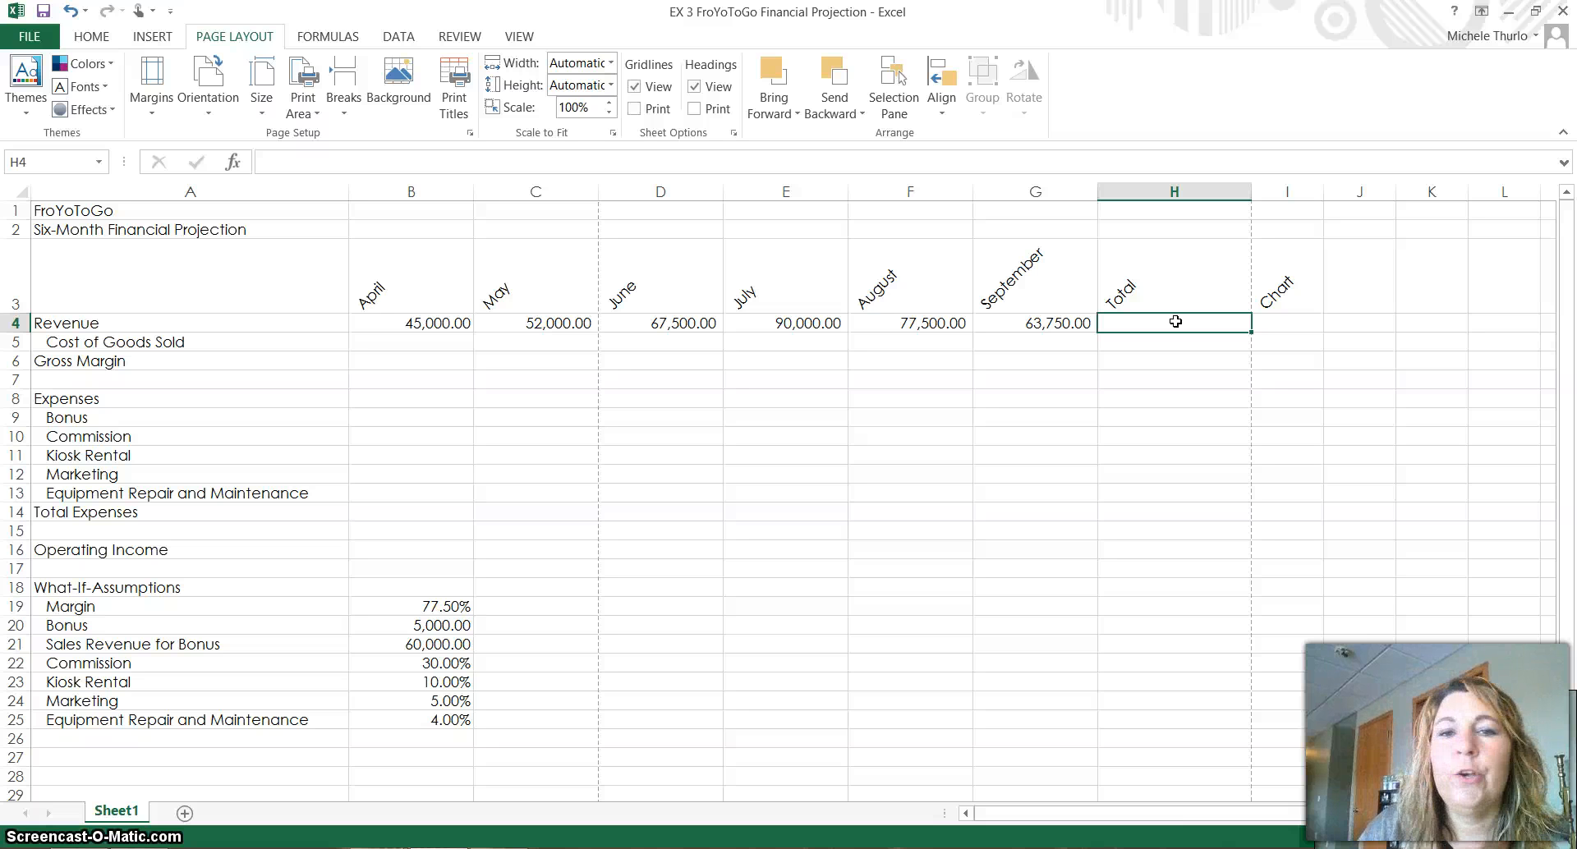
pyautogui.click(91, 37)
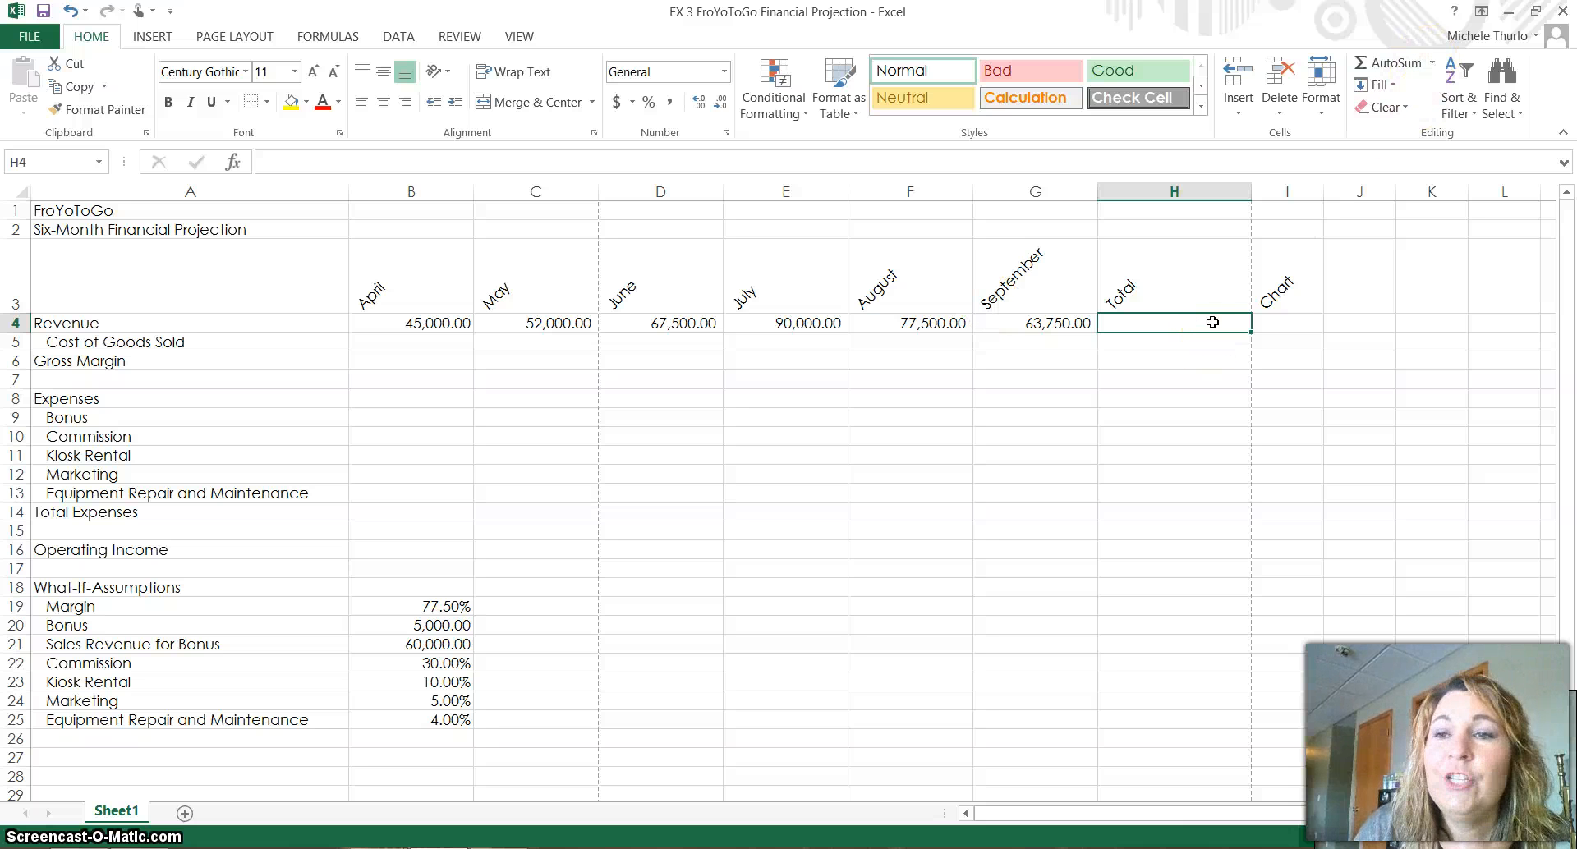
pyautogui.click(1432, 64)
pyautogui.click(1394, 88)
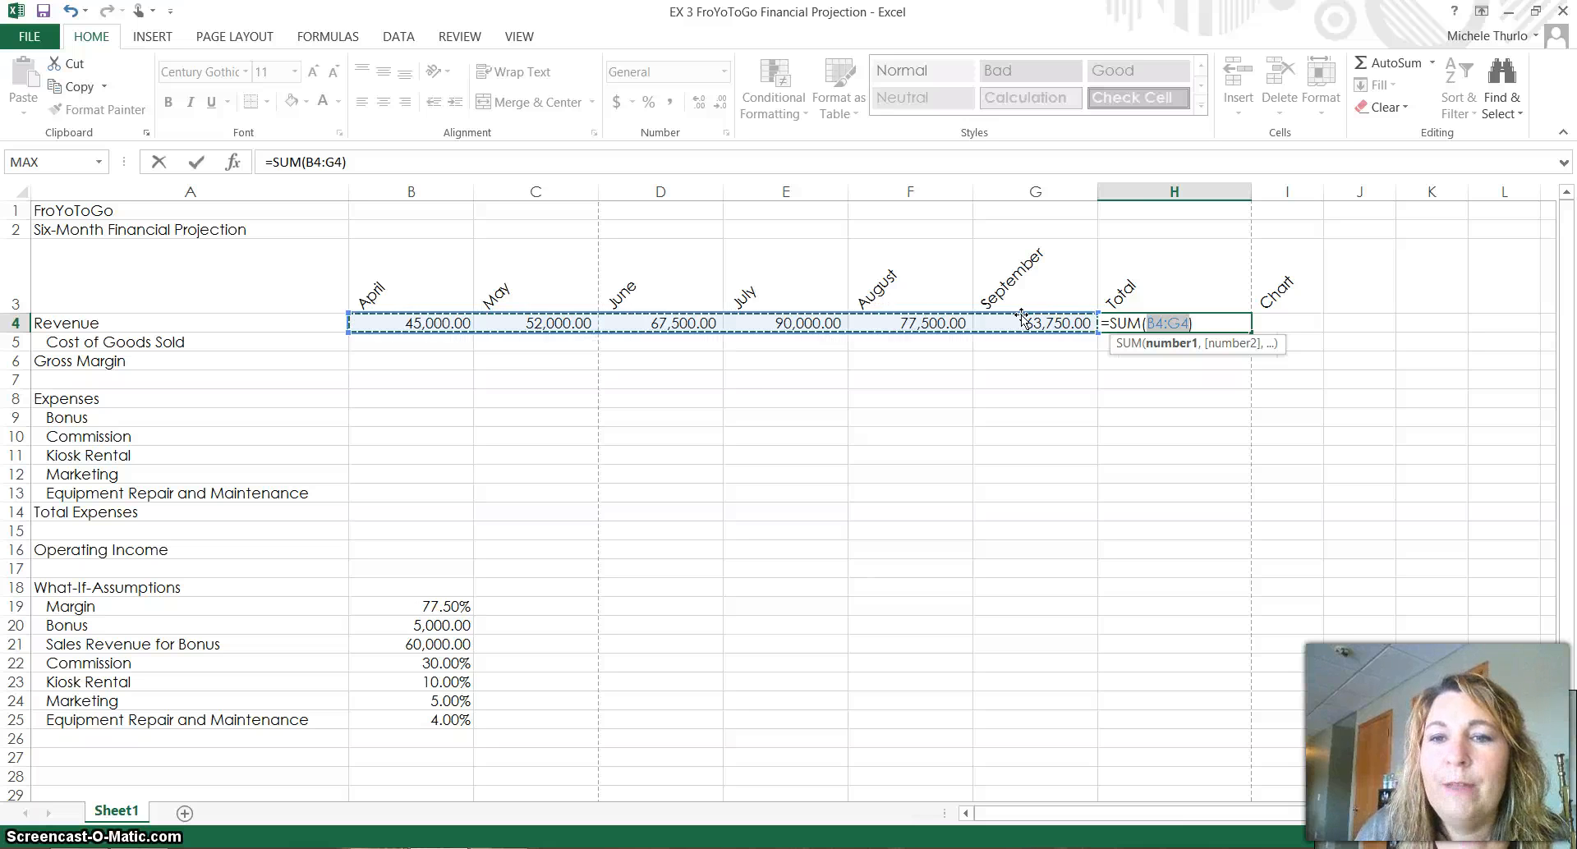
pyautogui.press('Return')
pyautogui.press('Left')
pyautogui.press('Left')
pyautogui.press('Left')
pyautogui.press('Left')
pyautogui.press('Left')
pyautogui.press('Left')
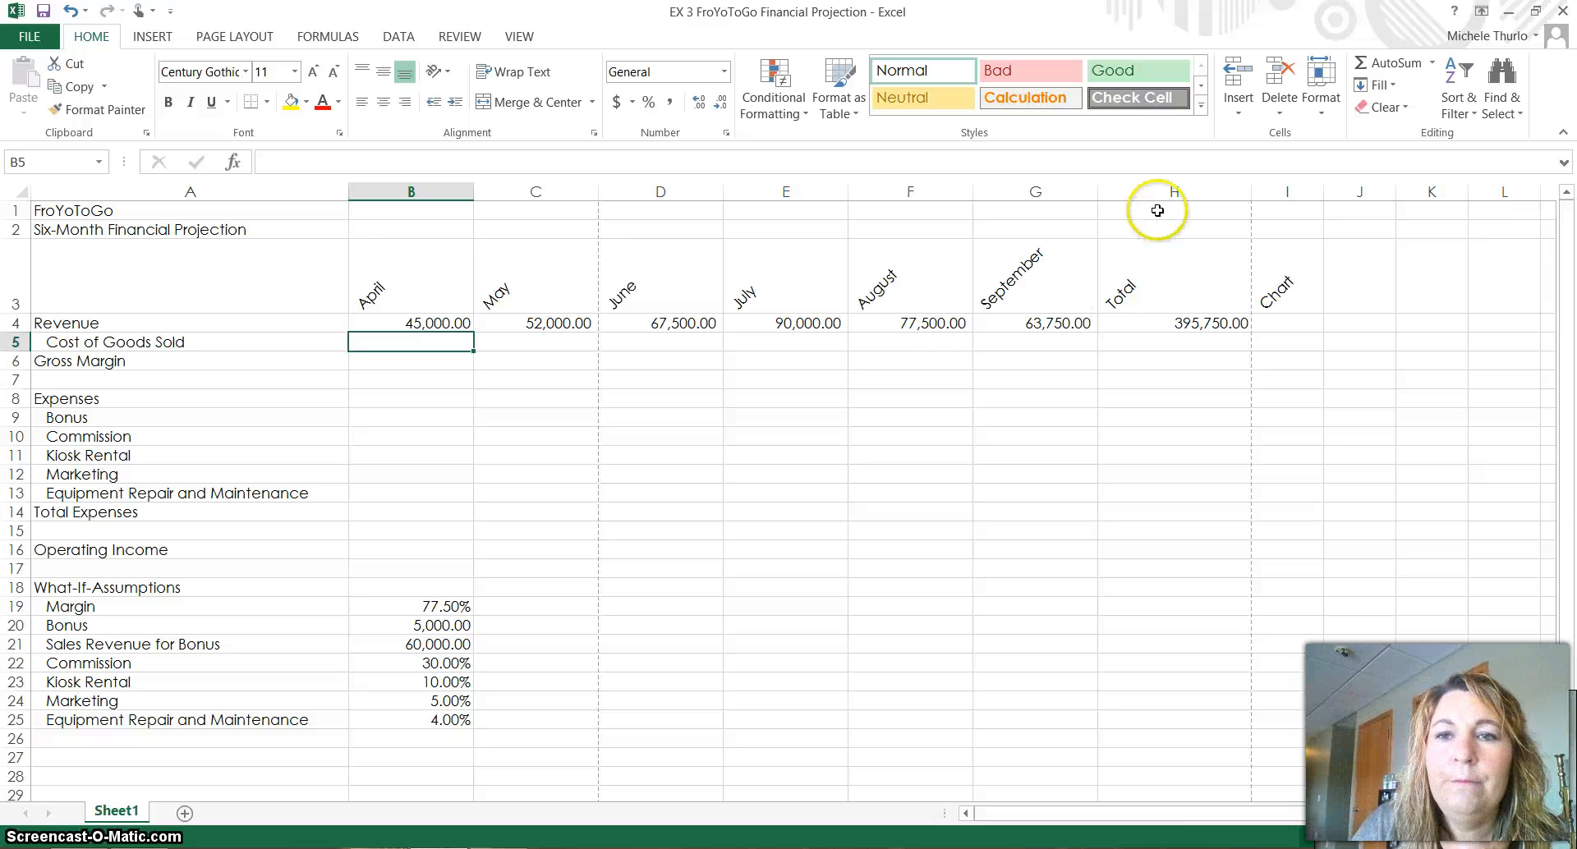
# - Insert the NOW function from the Date & Time category into cell H1
pyautogui.click(1167, 211)
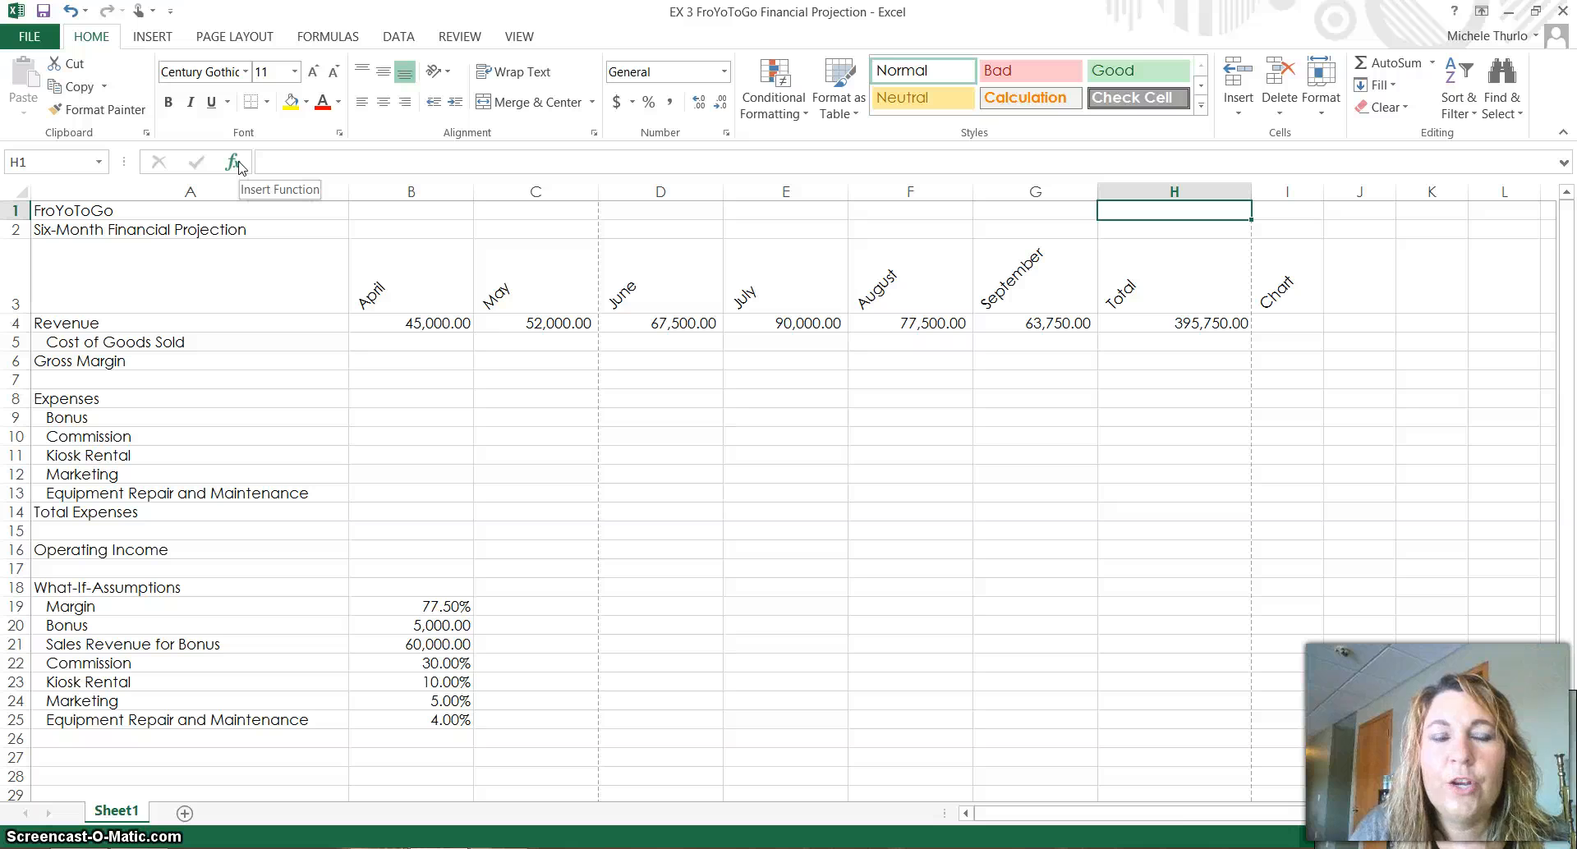
pyautogui.click(237, 189)
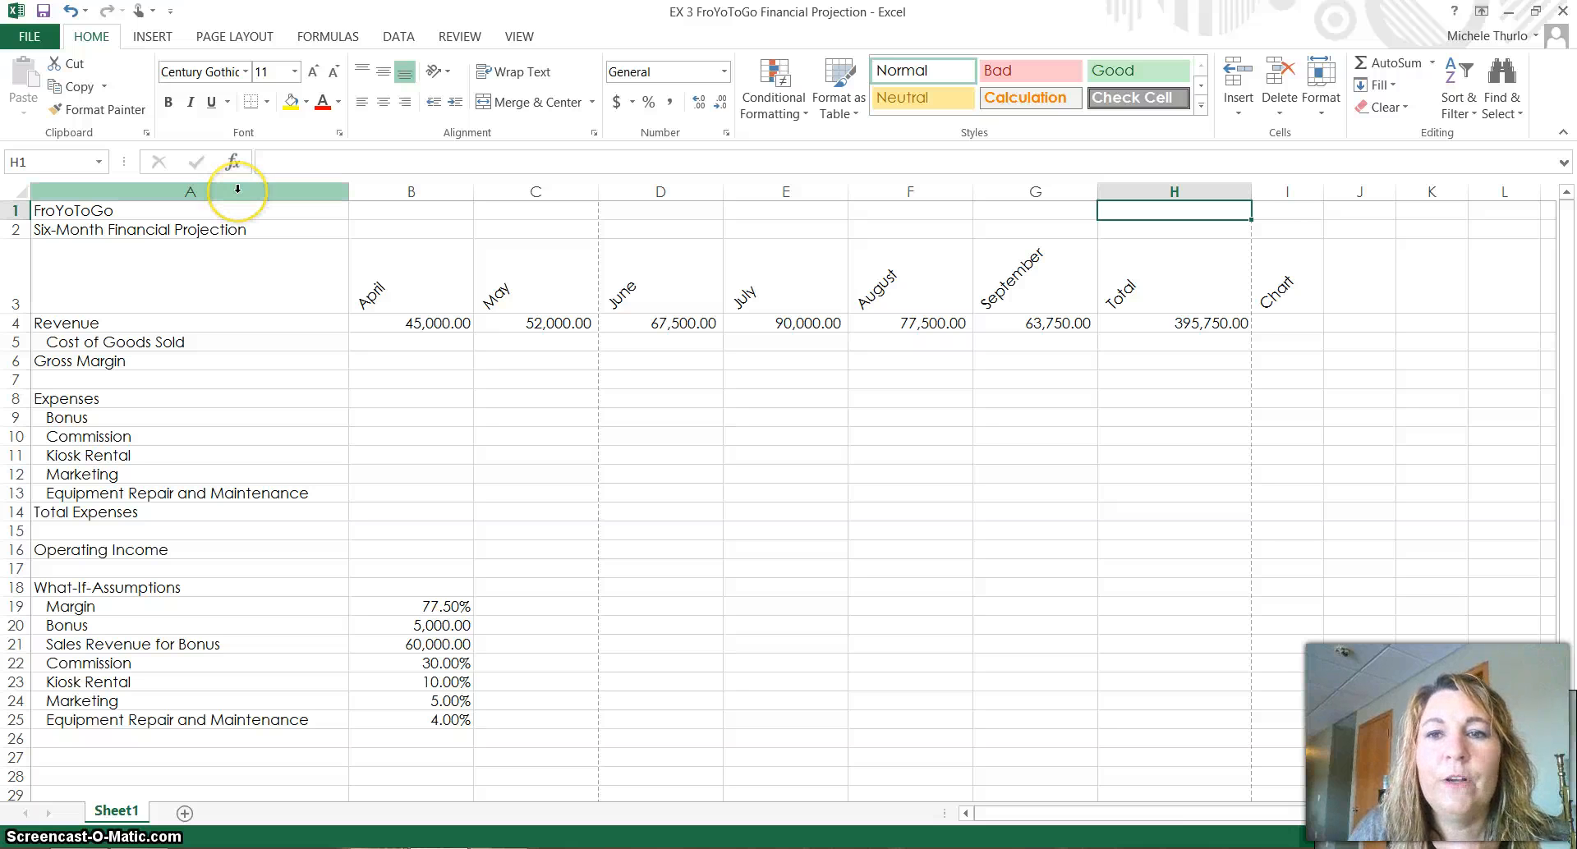
pyautogui.click(240, 166)
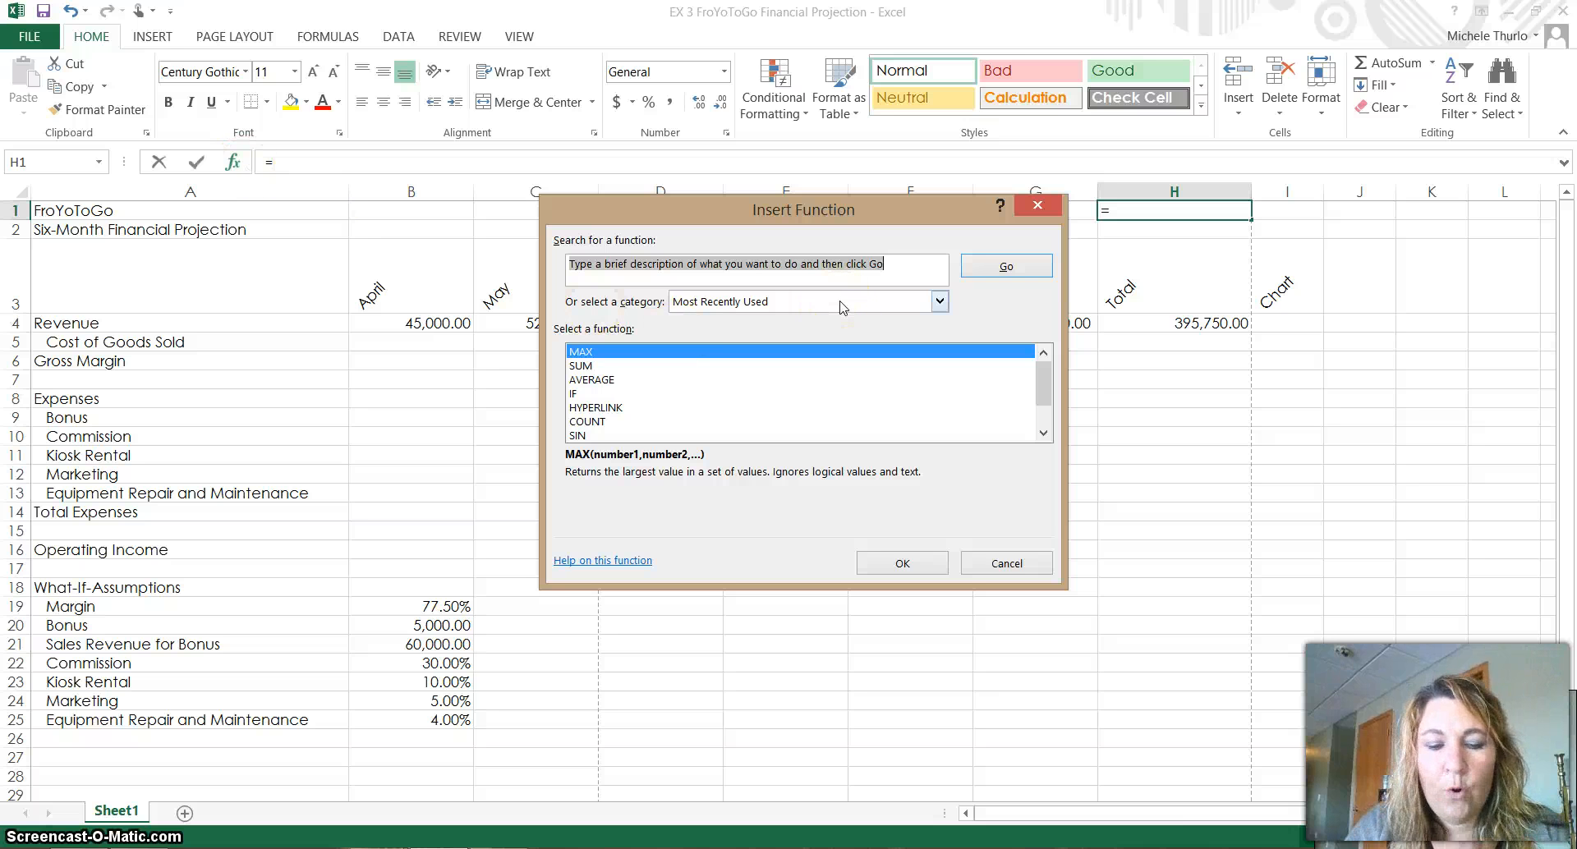
pyautogui.write('now')
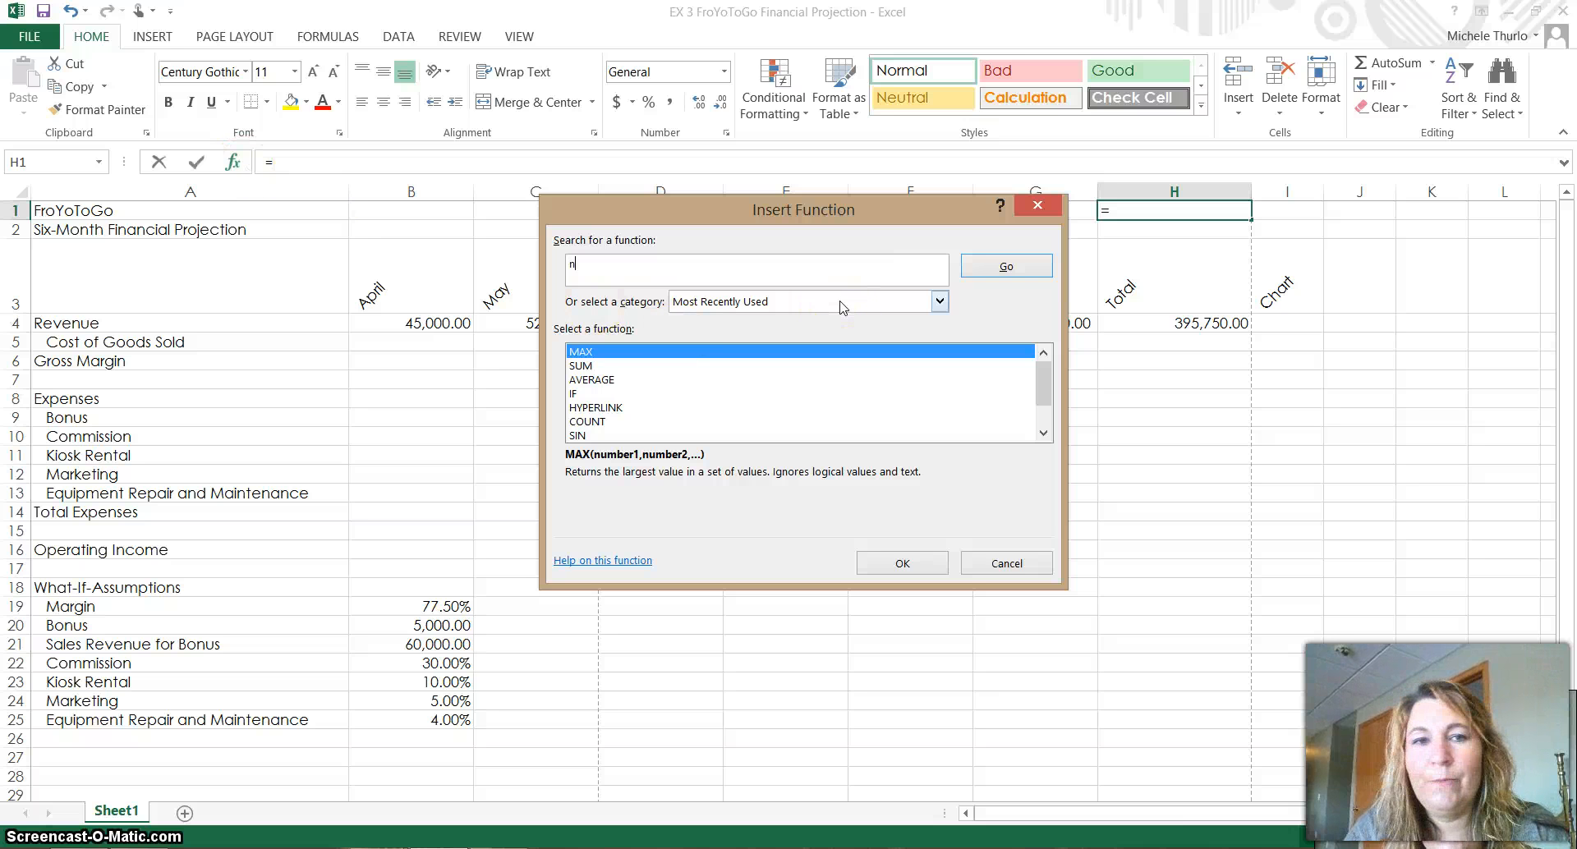
pyautogui.click(1010, 274)
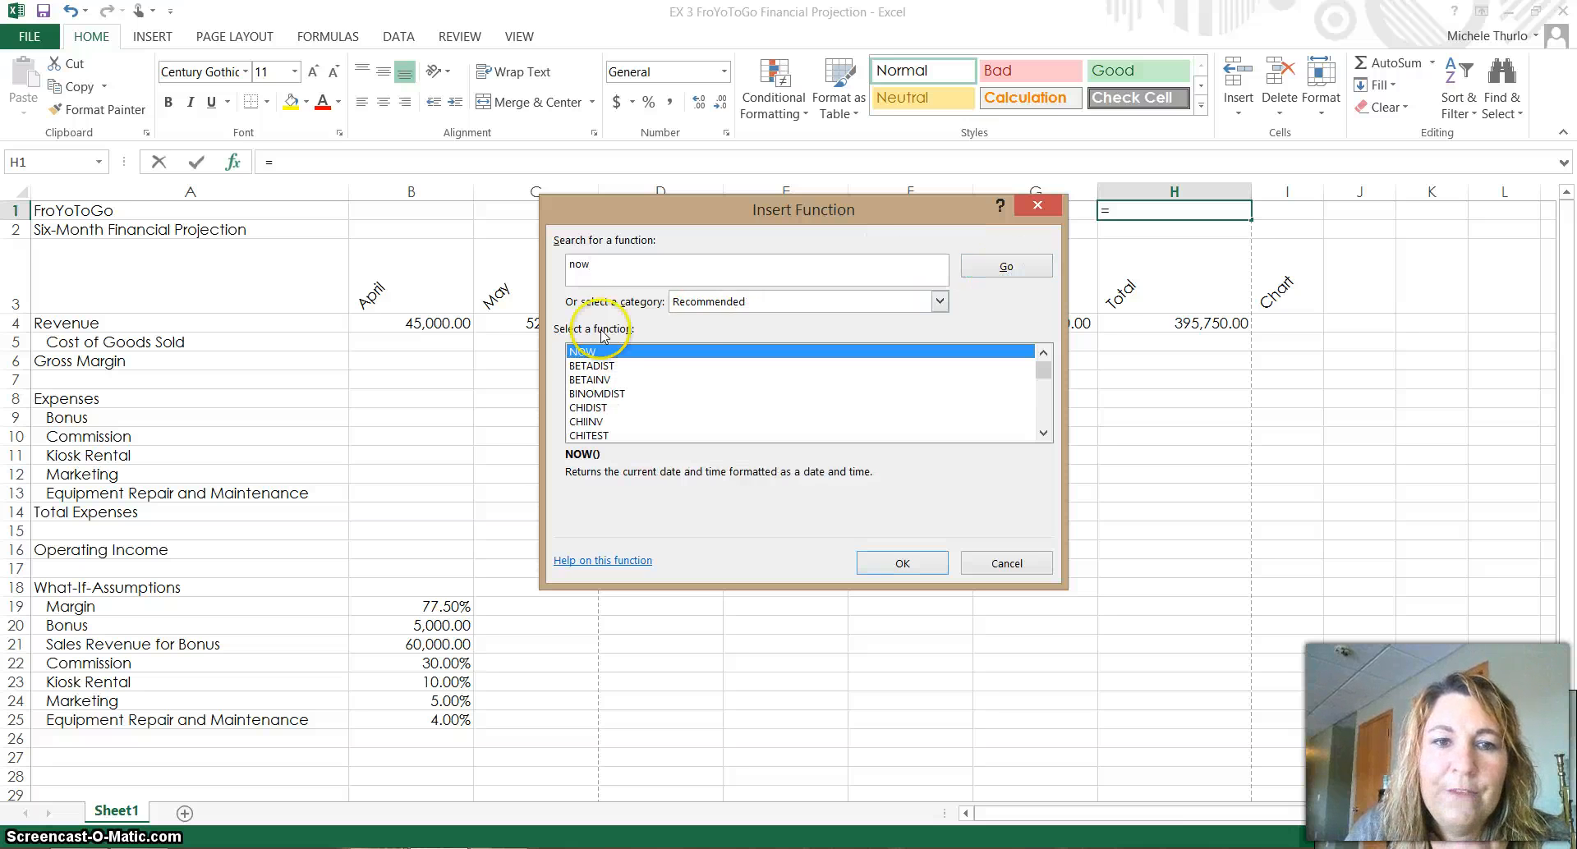
pyautogui.click(580, 355)
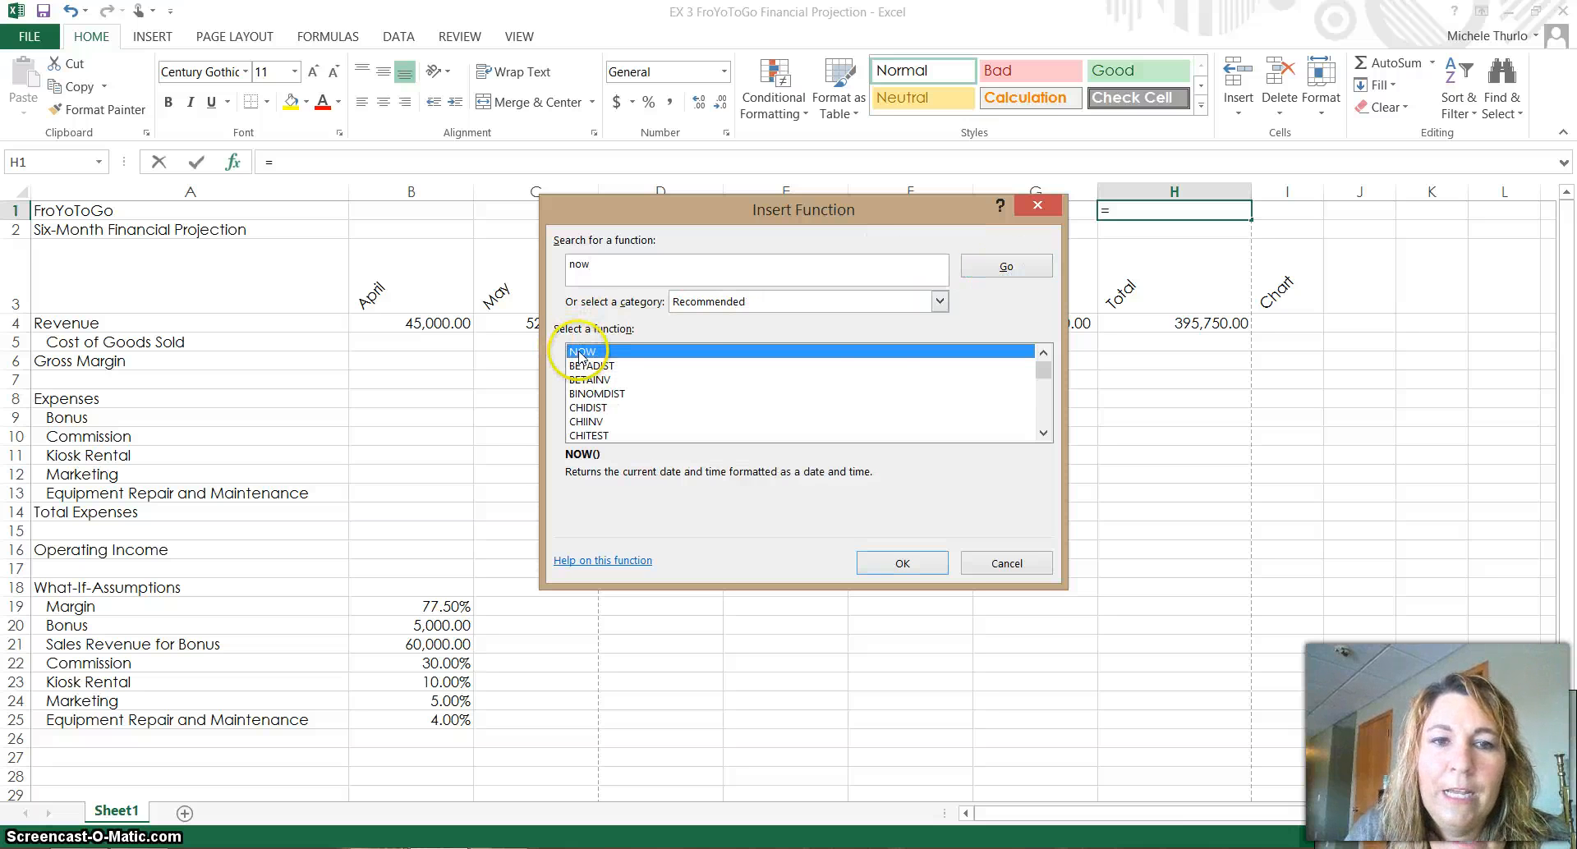
pyautogui.click(938, 301)
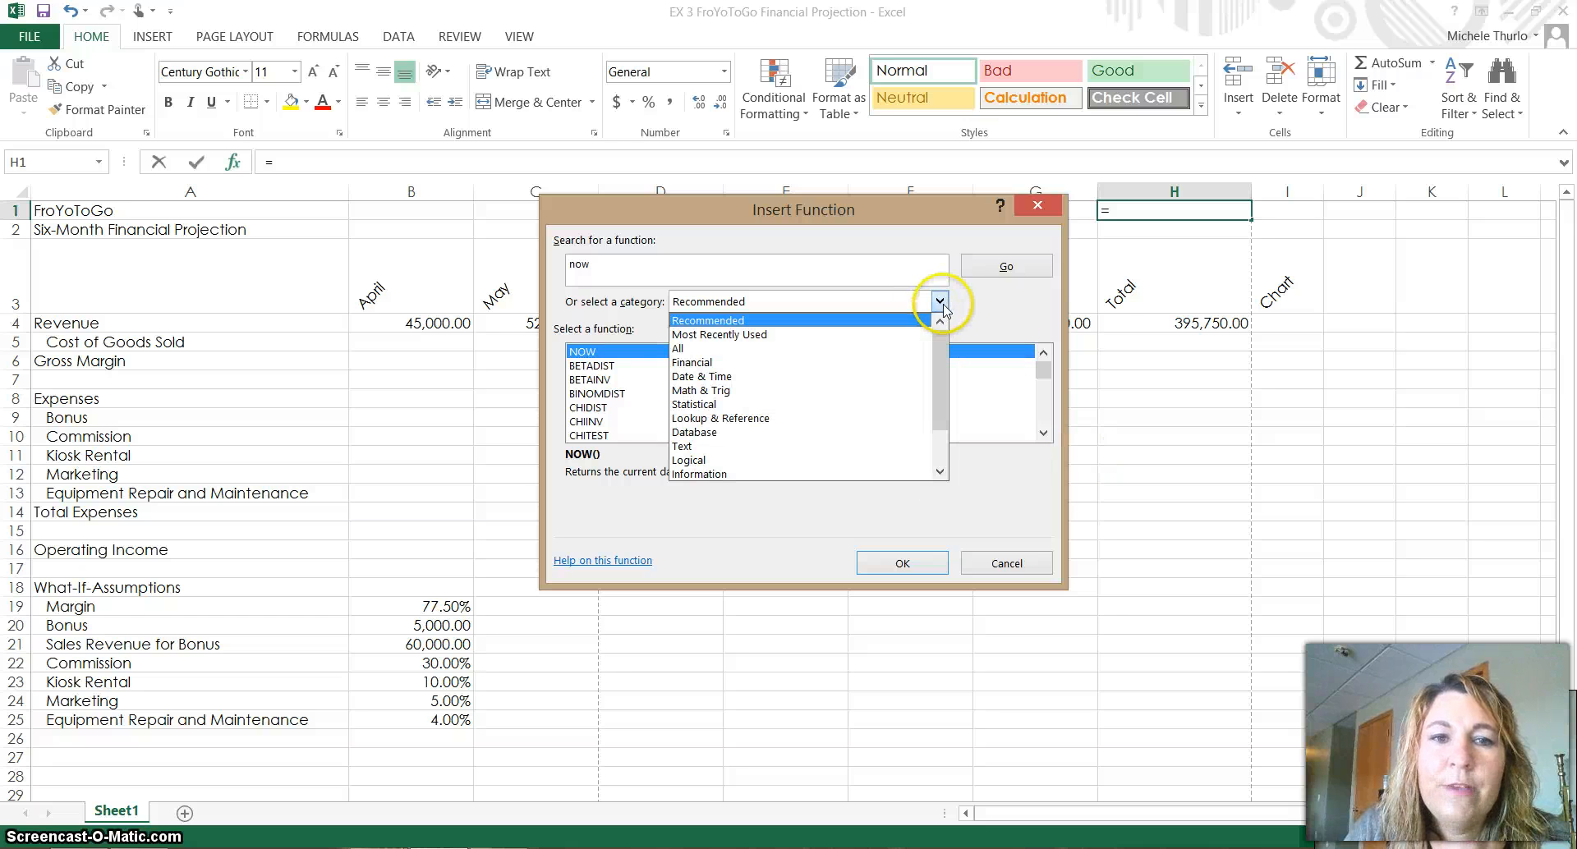
pyautogui.click(780, 376)
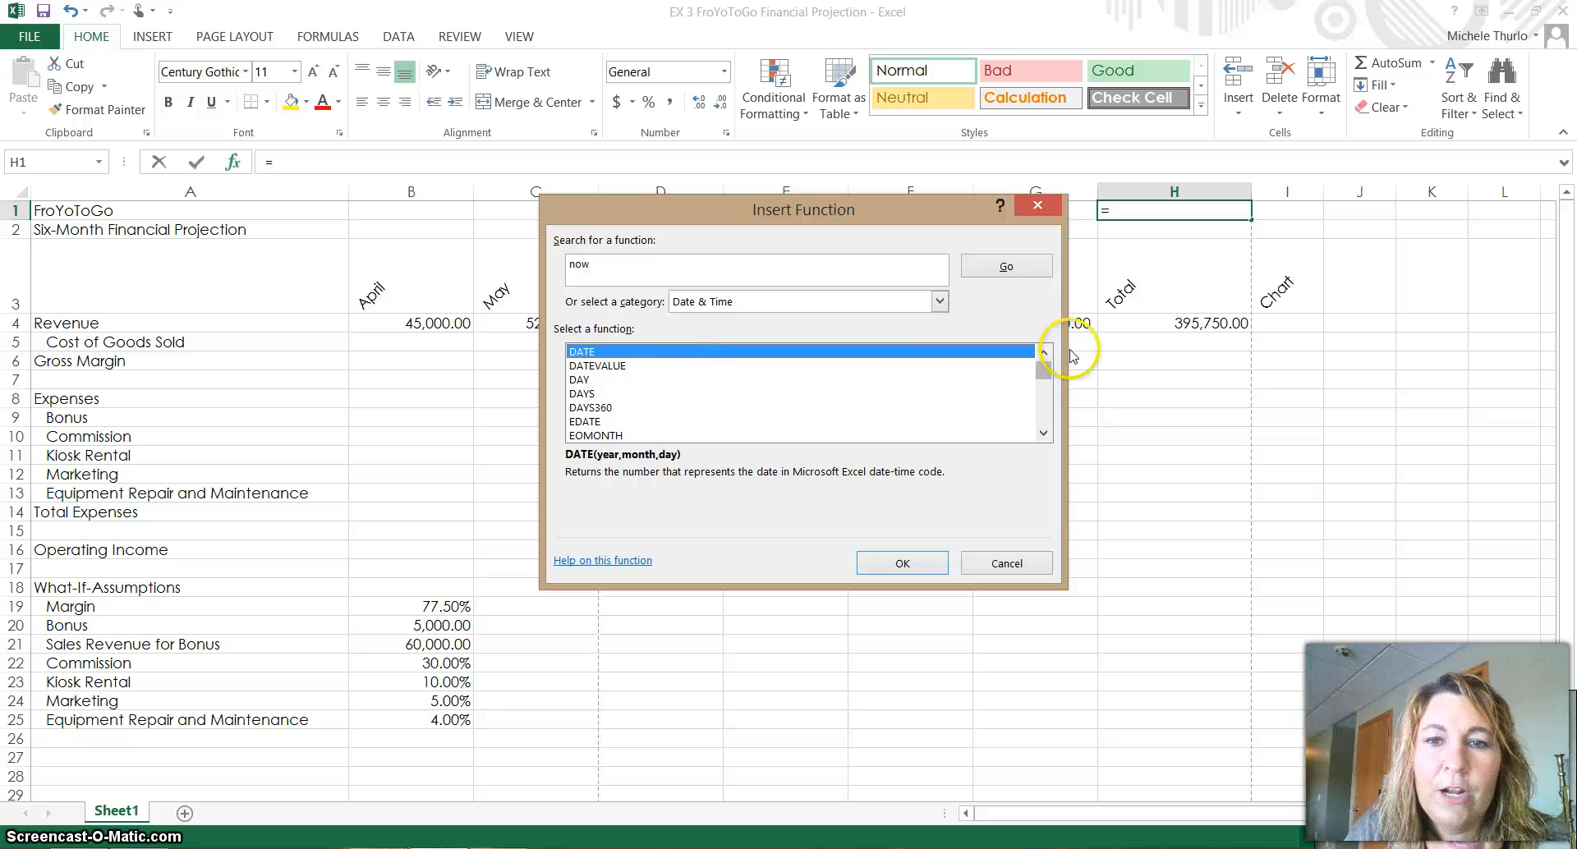
pyautogui.moveTo(1044, 376); pyautogui.dragTo(1048, 402)
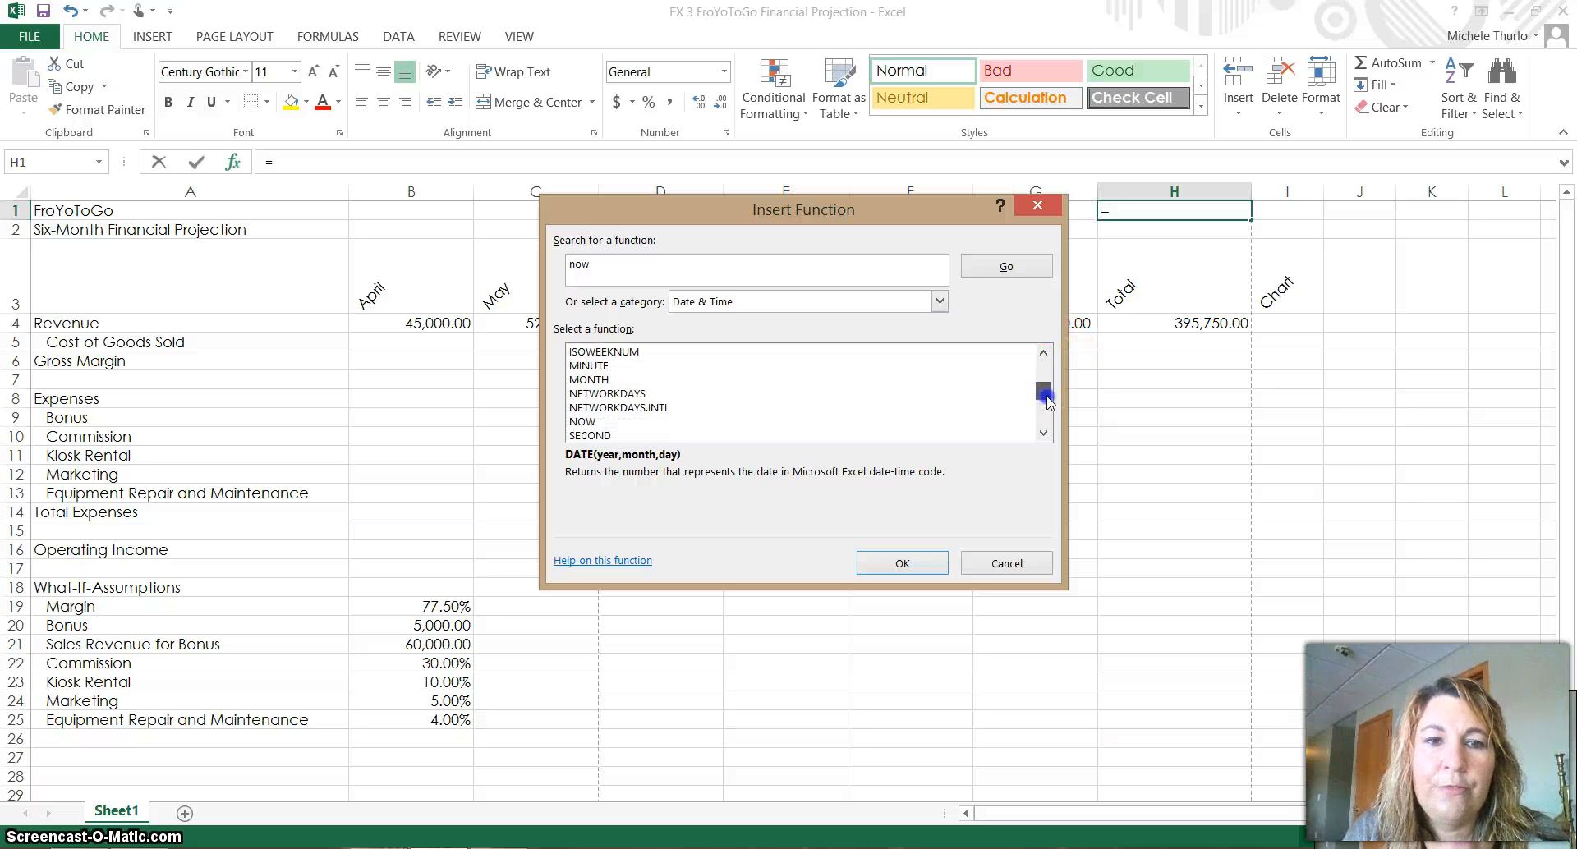
pyautogui.click(581, 422)
pyautogui.click(902, 563)
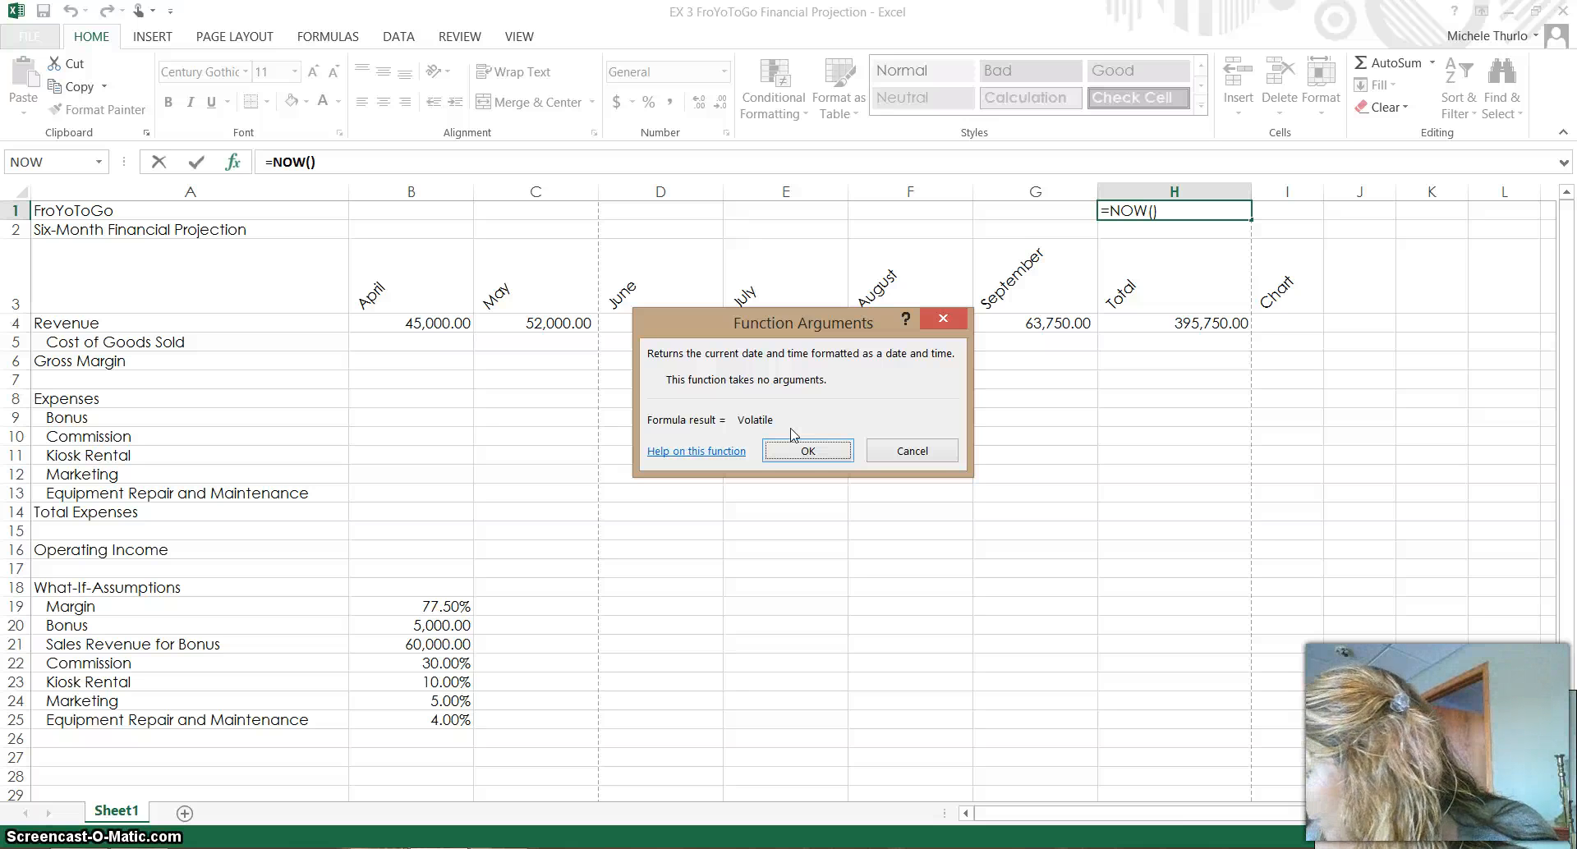
pyautogui.click(803, 450)
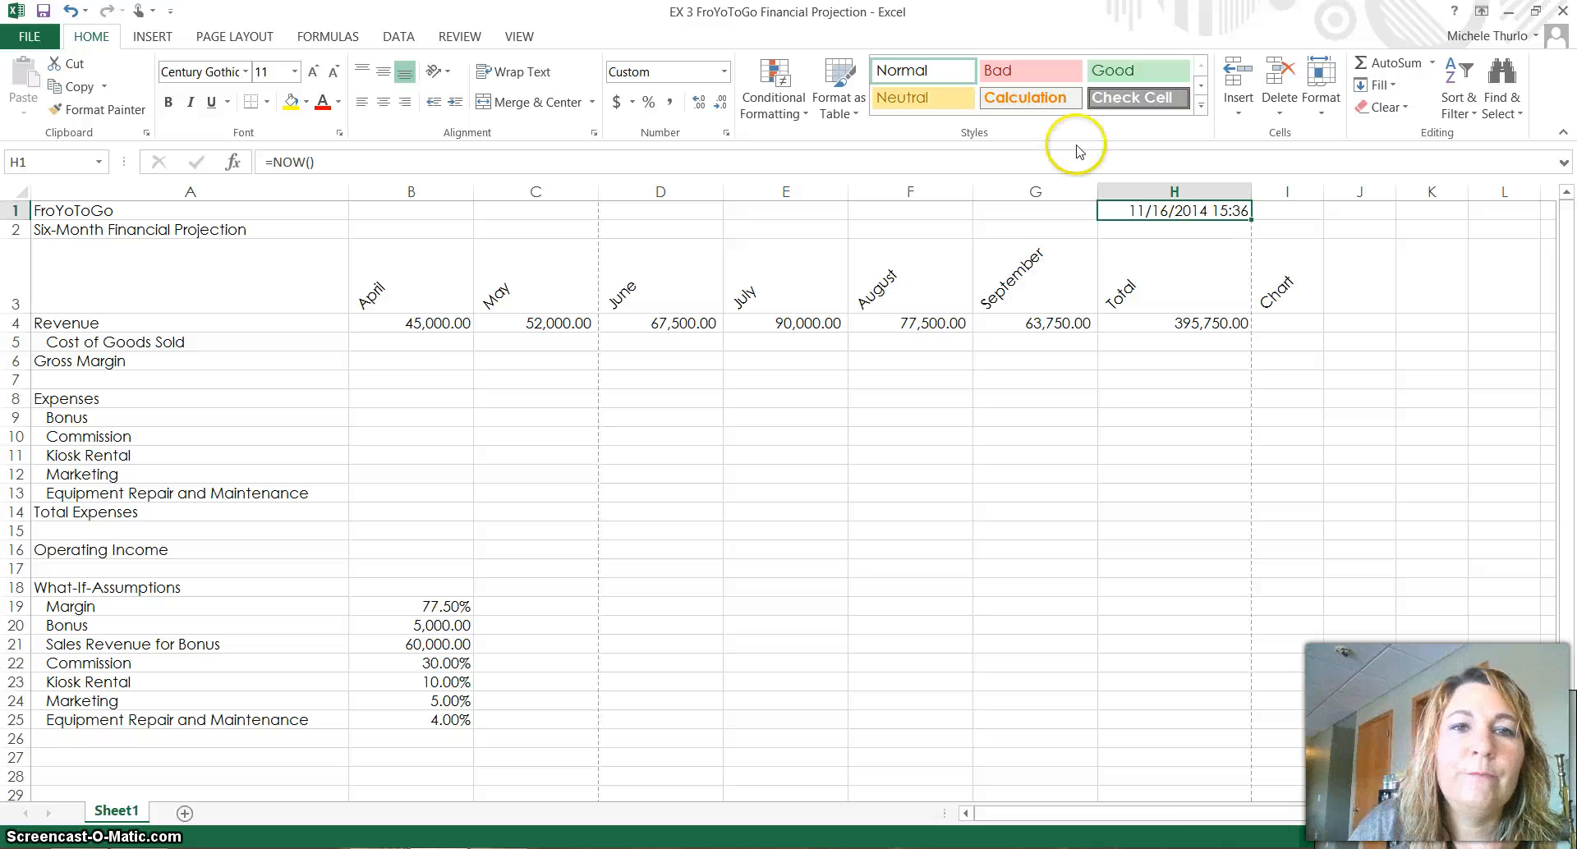
# - Format cell H1 with the *3/14/2012 date type and auto-fit the width of column H
pyautogui.click(727, 135)
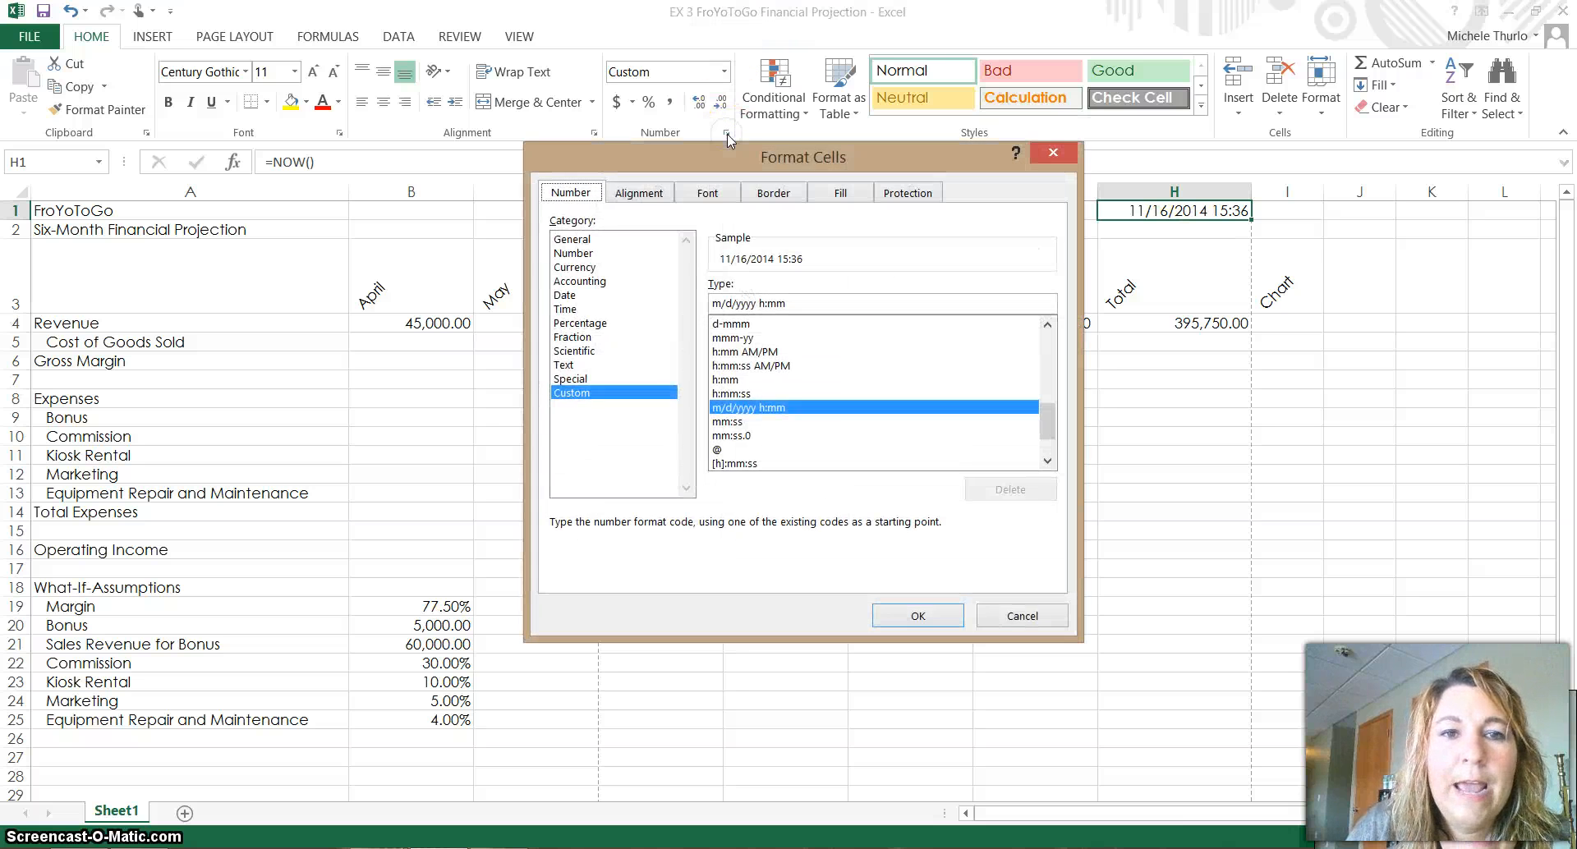
pyautogui.click(565, 297)
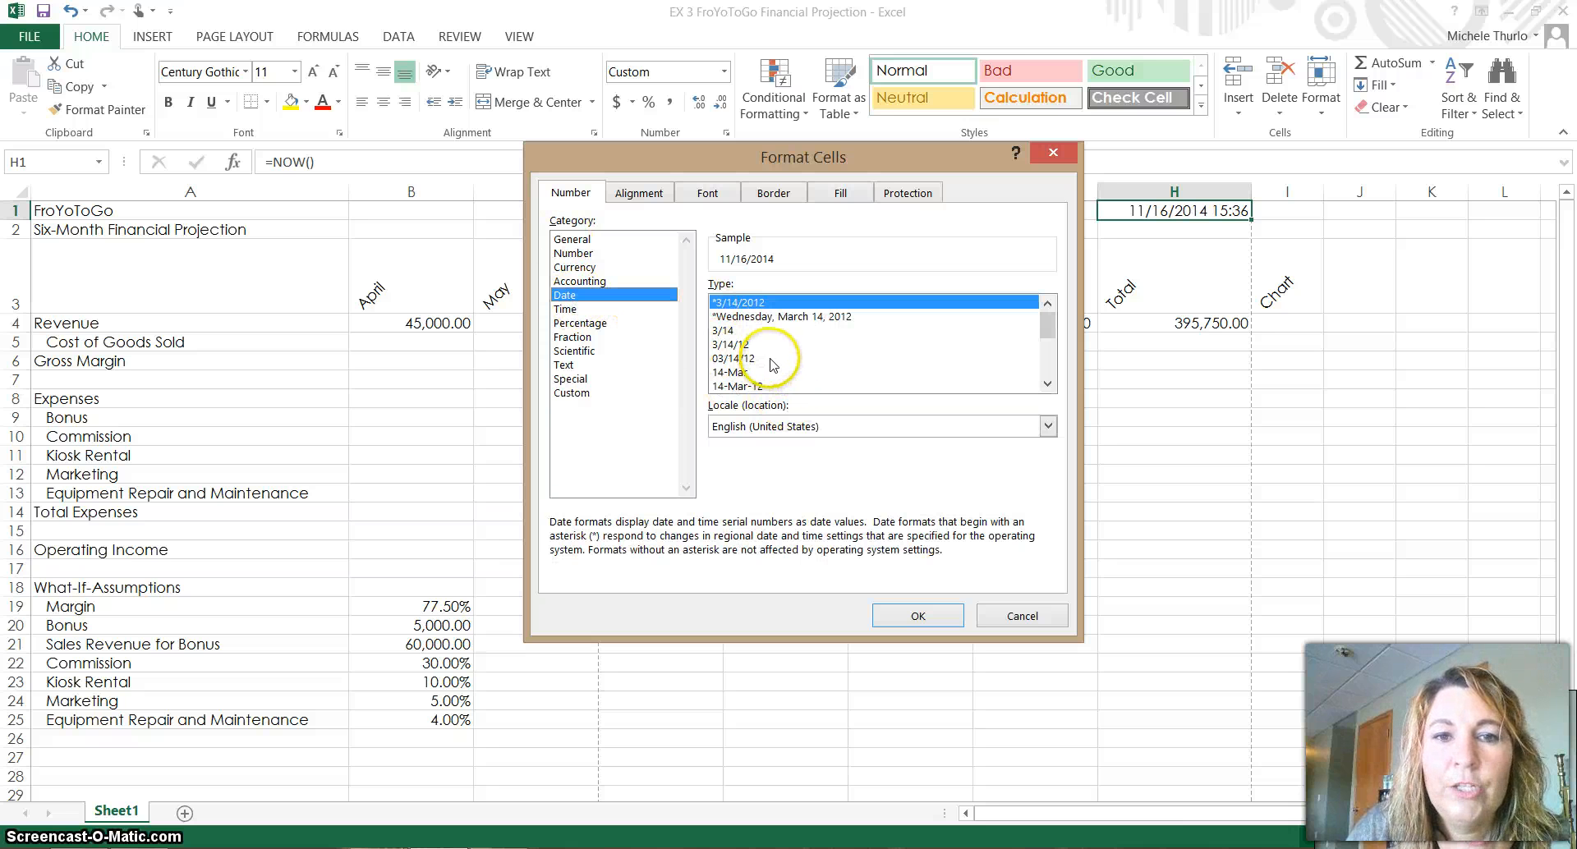
pyautogui.click(772, 345)
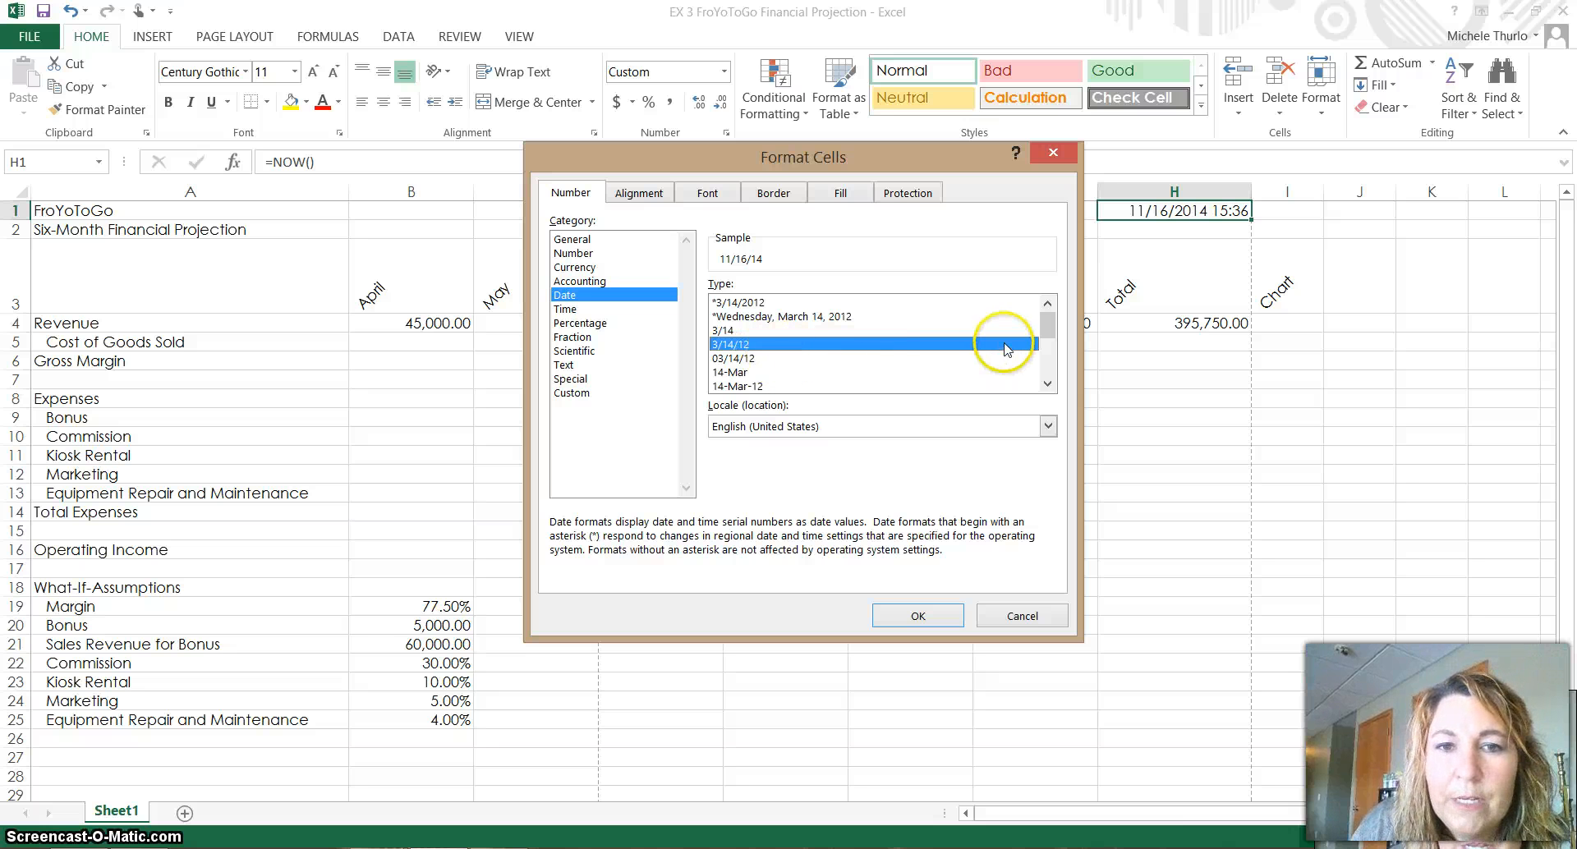
pyautogui.click(763, 303)
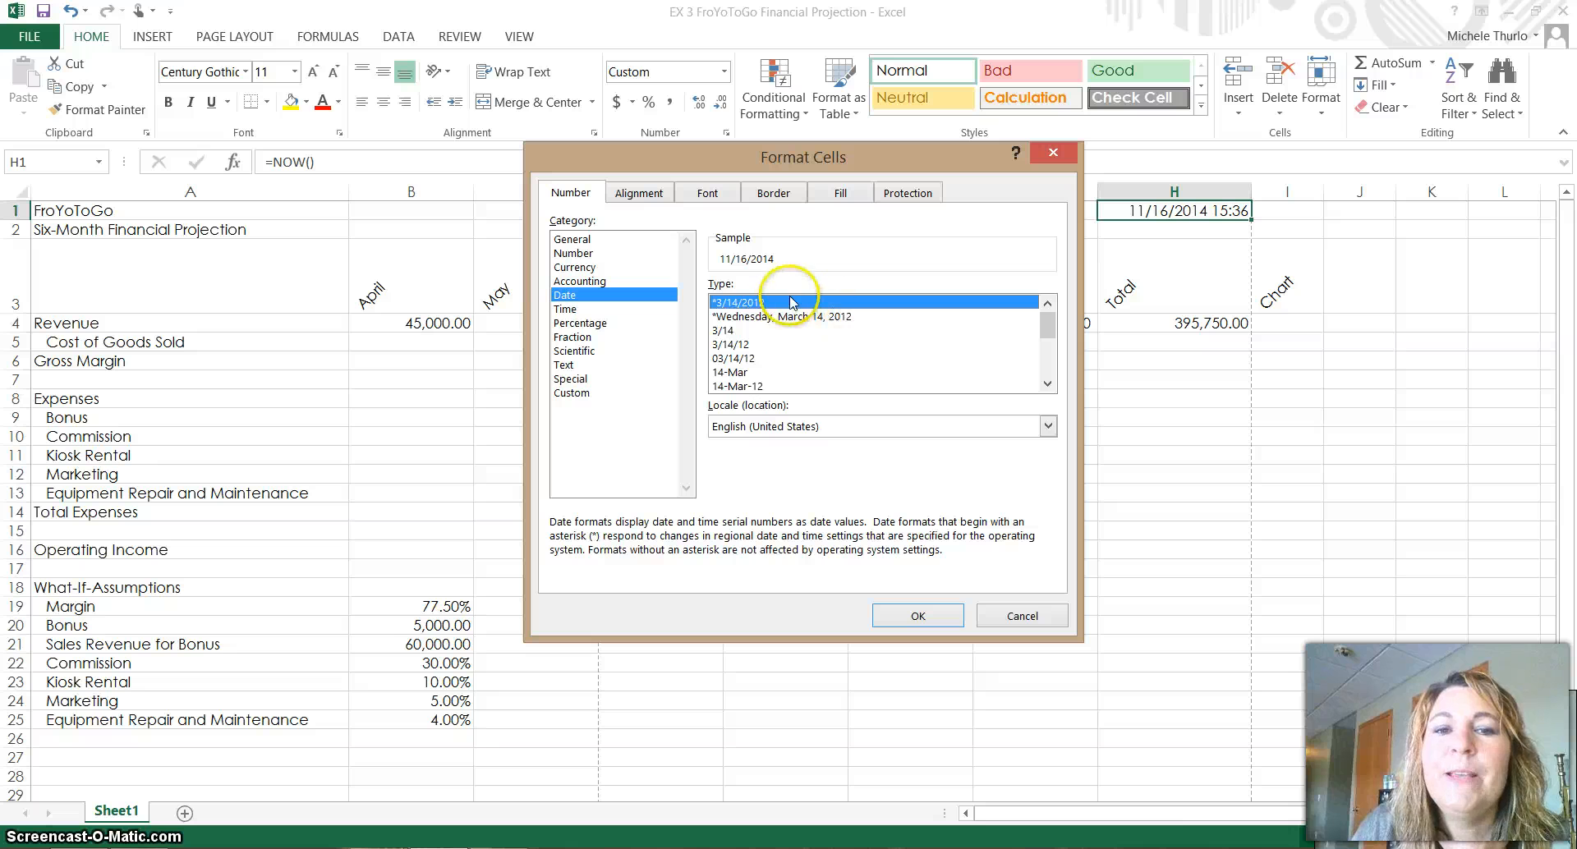
pyautogui.click(916, 616)
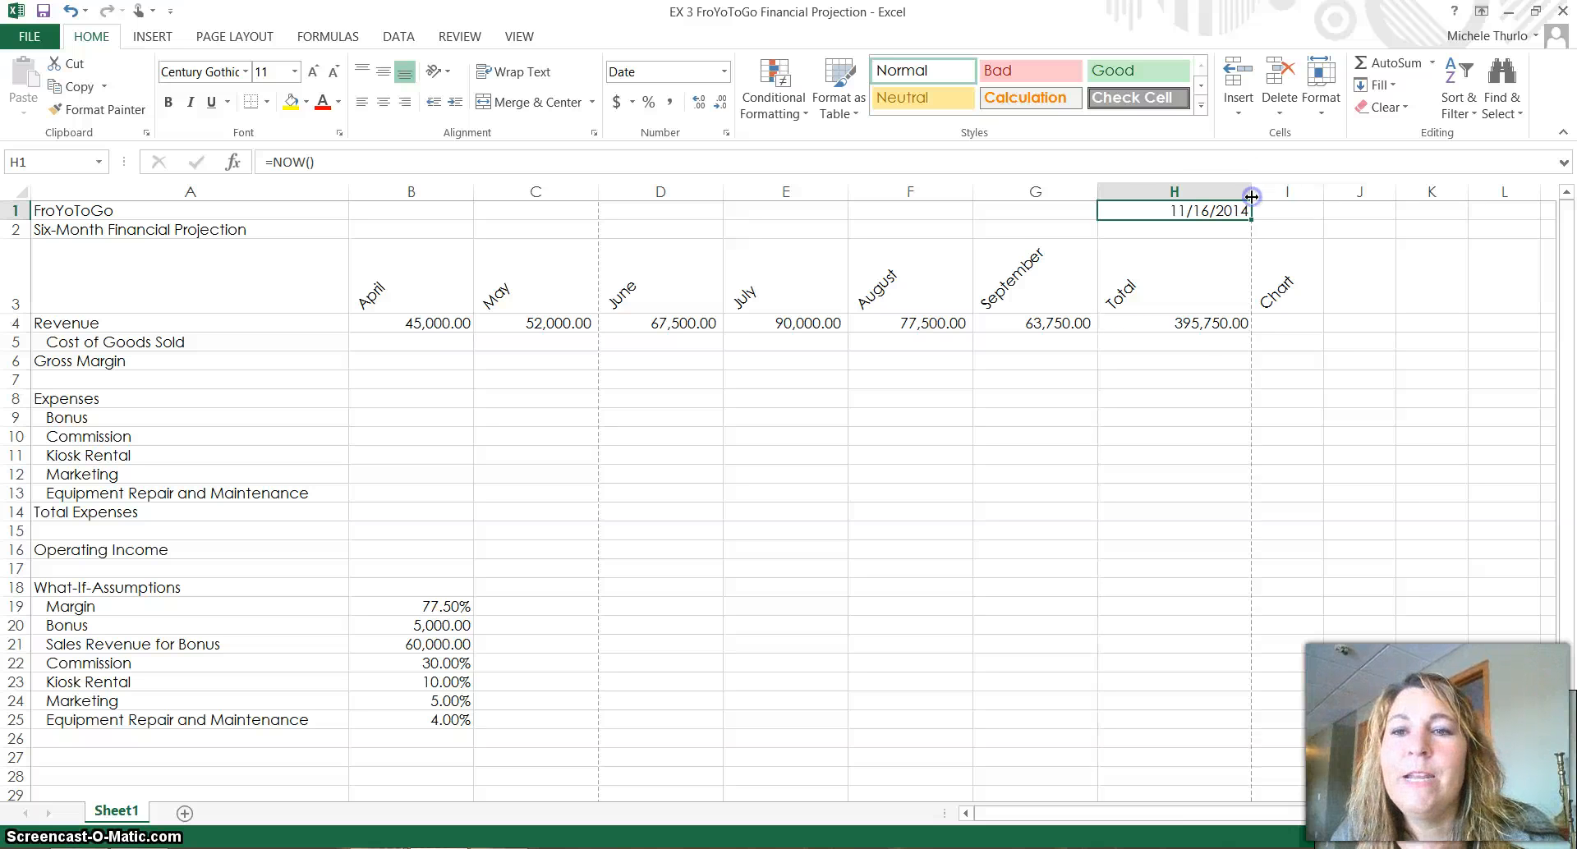
pyautogui.doubleClick(1250, 197)
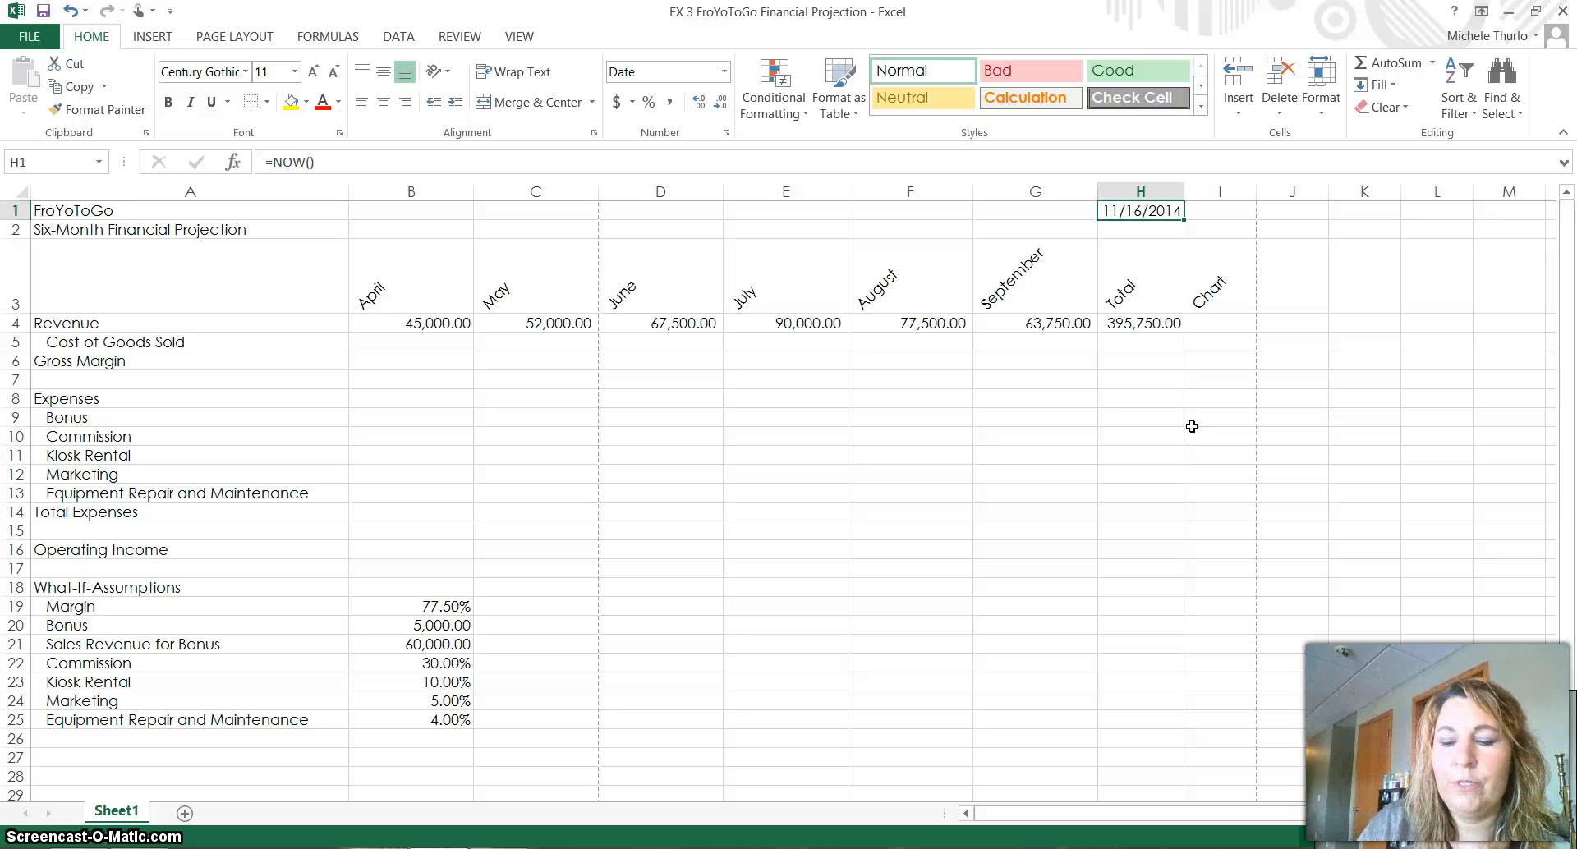
# - Enter Unionville, MO in cell H2 and save the workbook
pyautogui.press('Down')
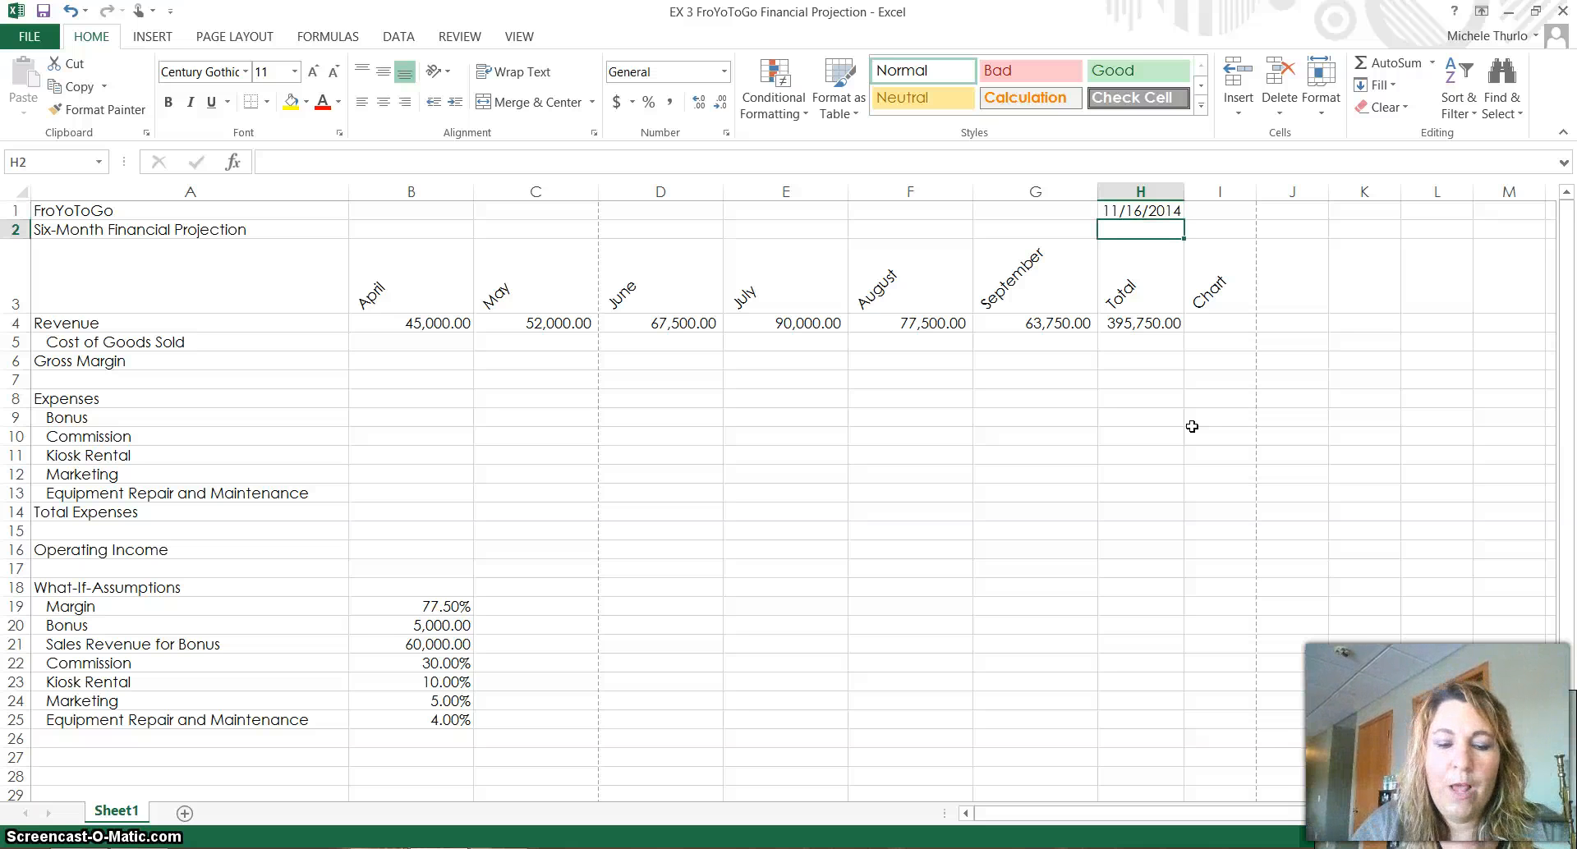
pyautogui.write('Un')
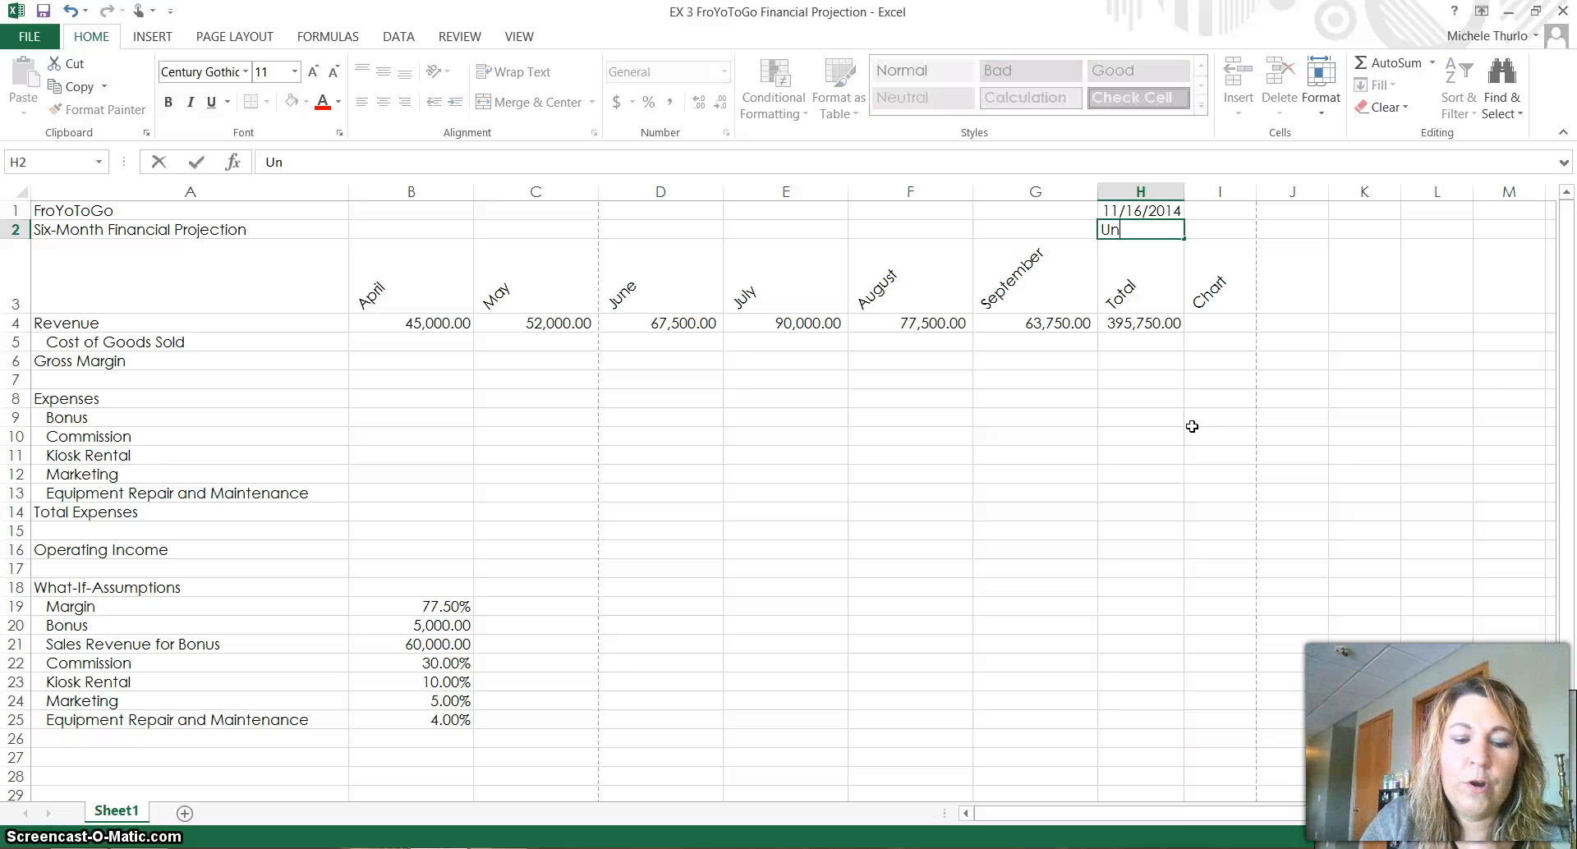
pyautogui.write('ionville, MO')
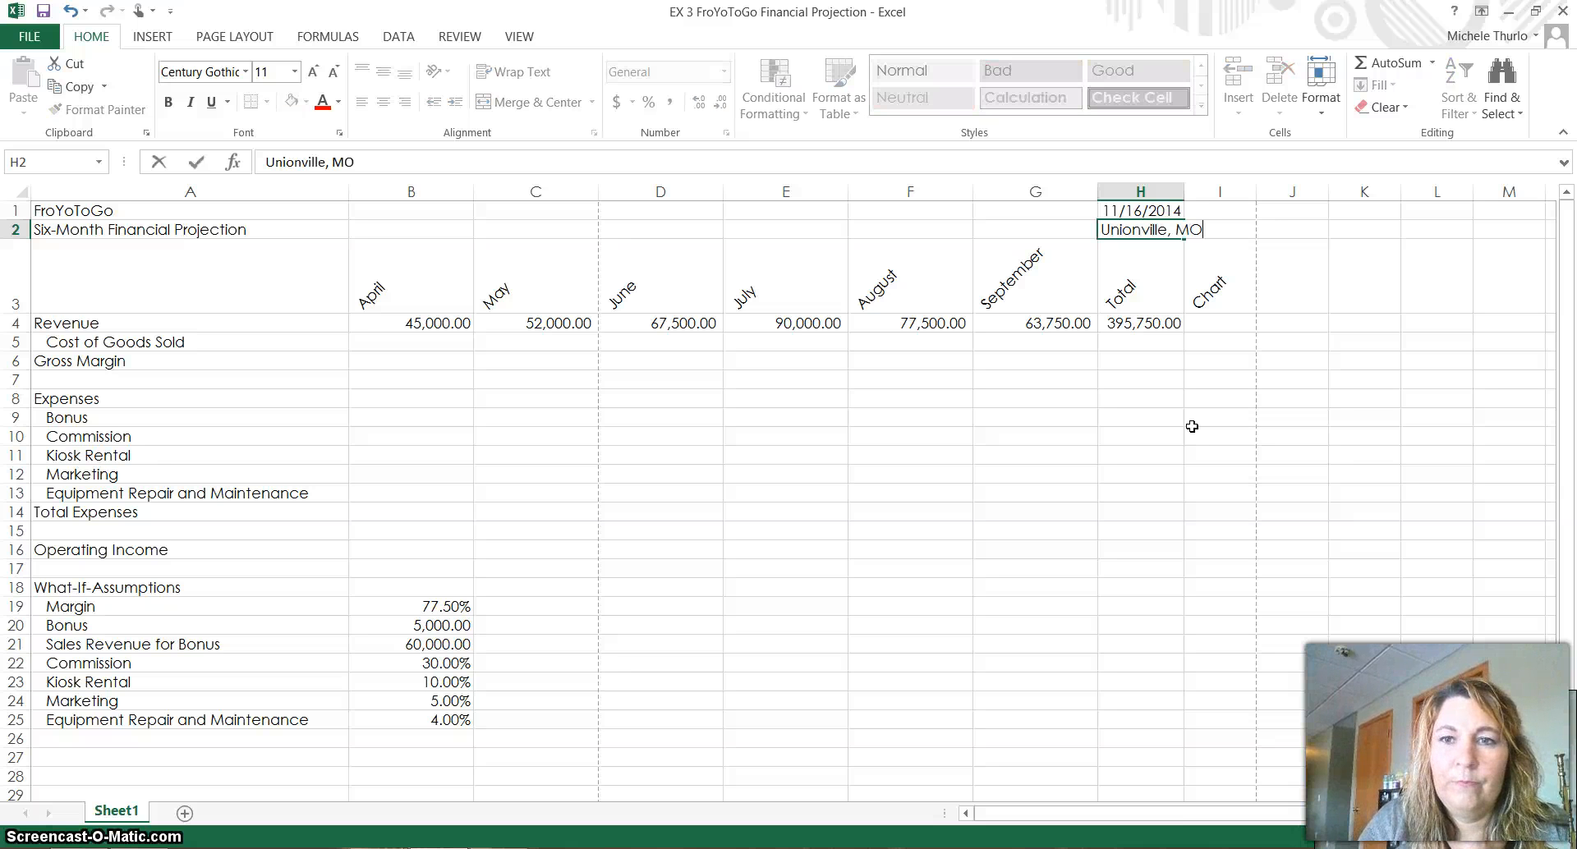
pyautogui.press('Return')
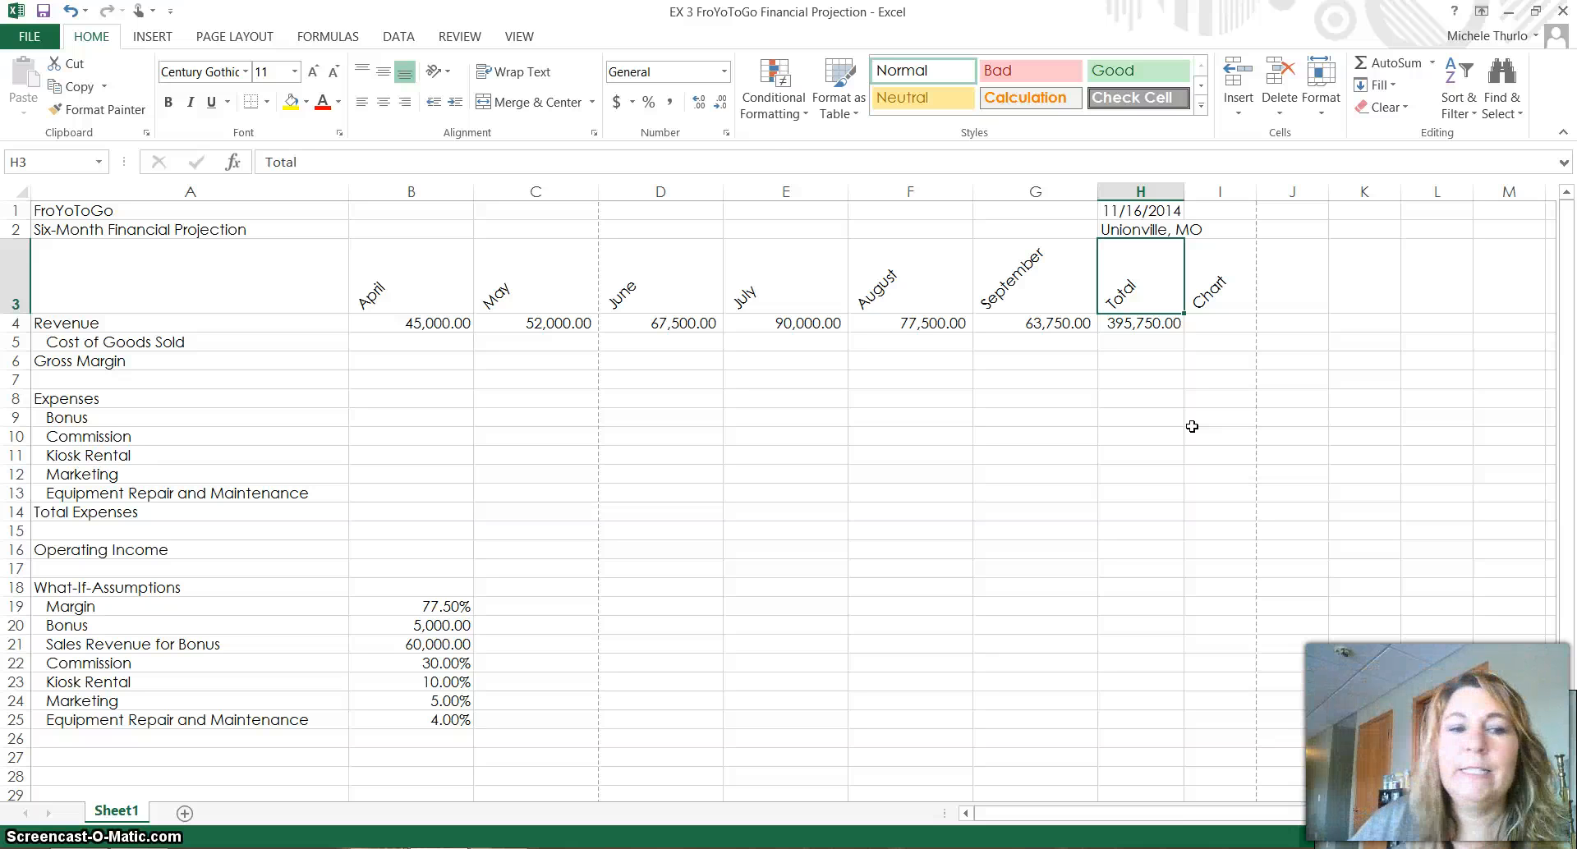
pyautogui.click(43, 12)
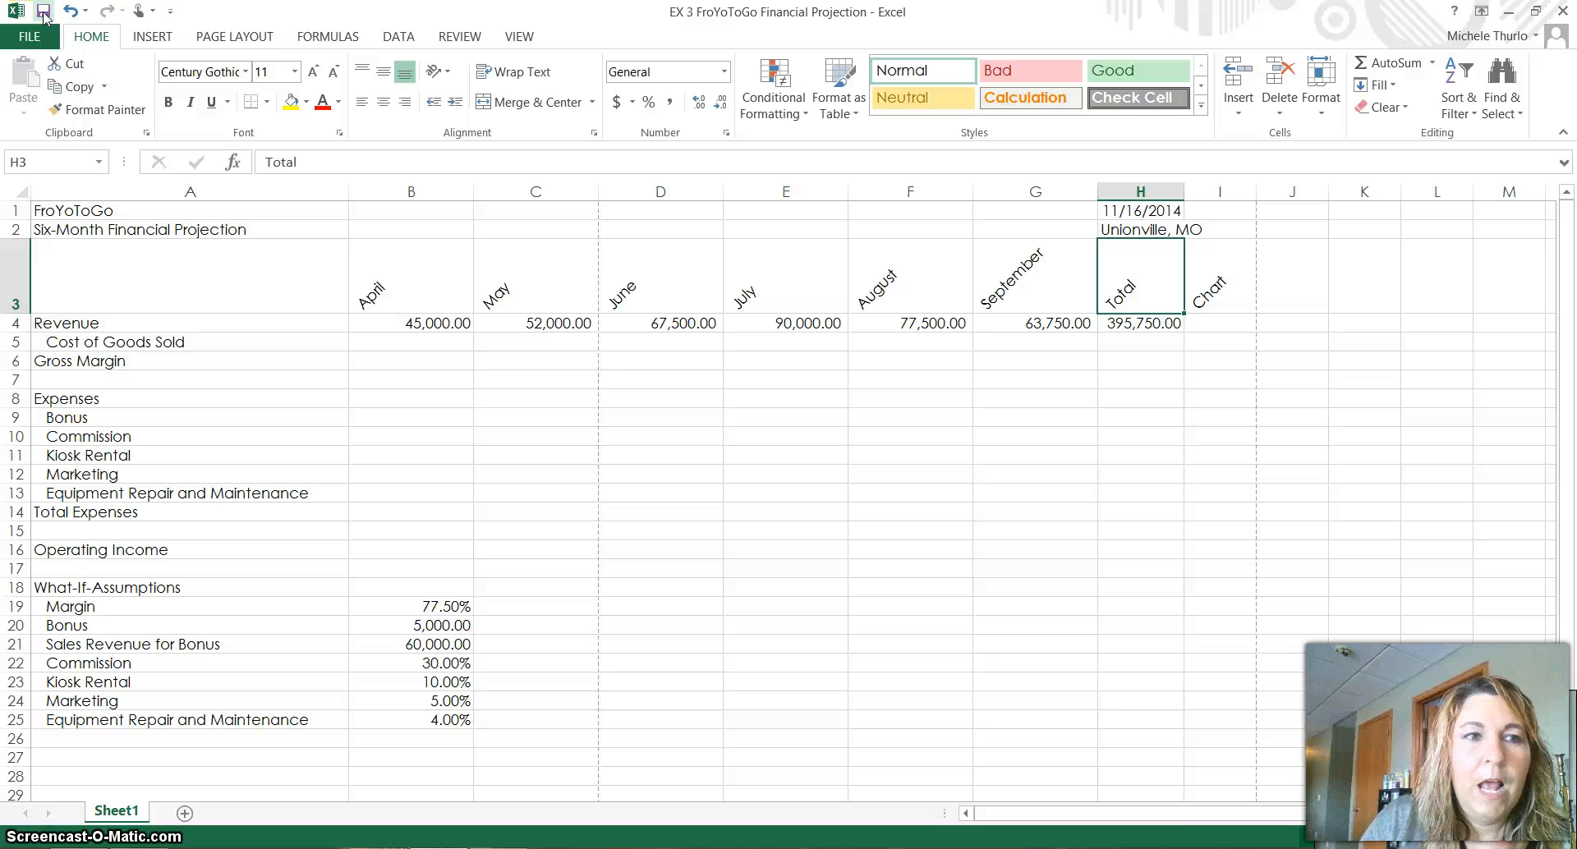
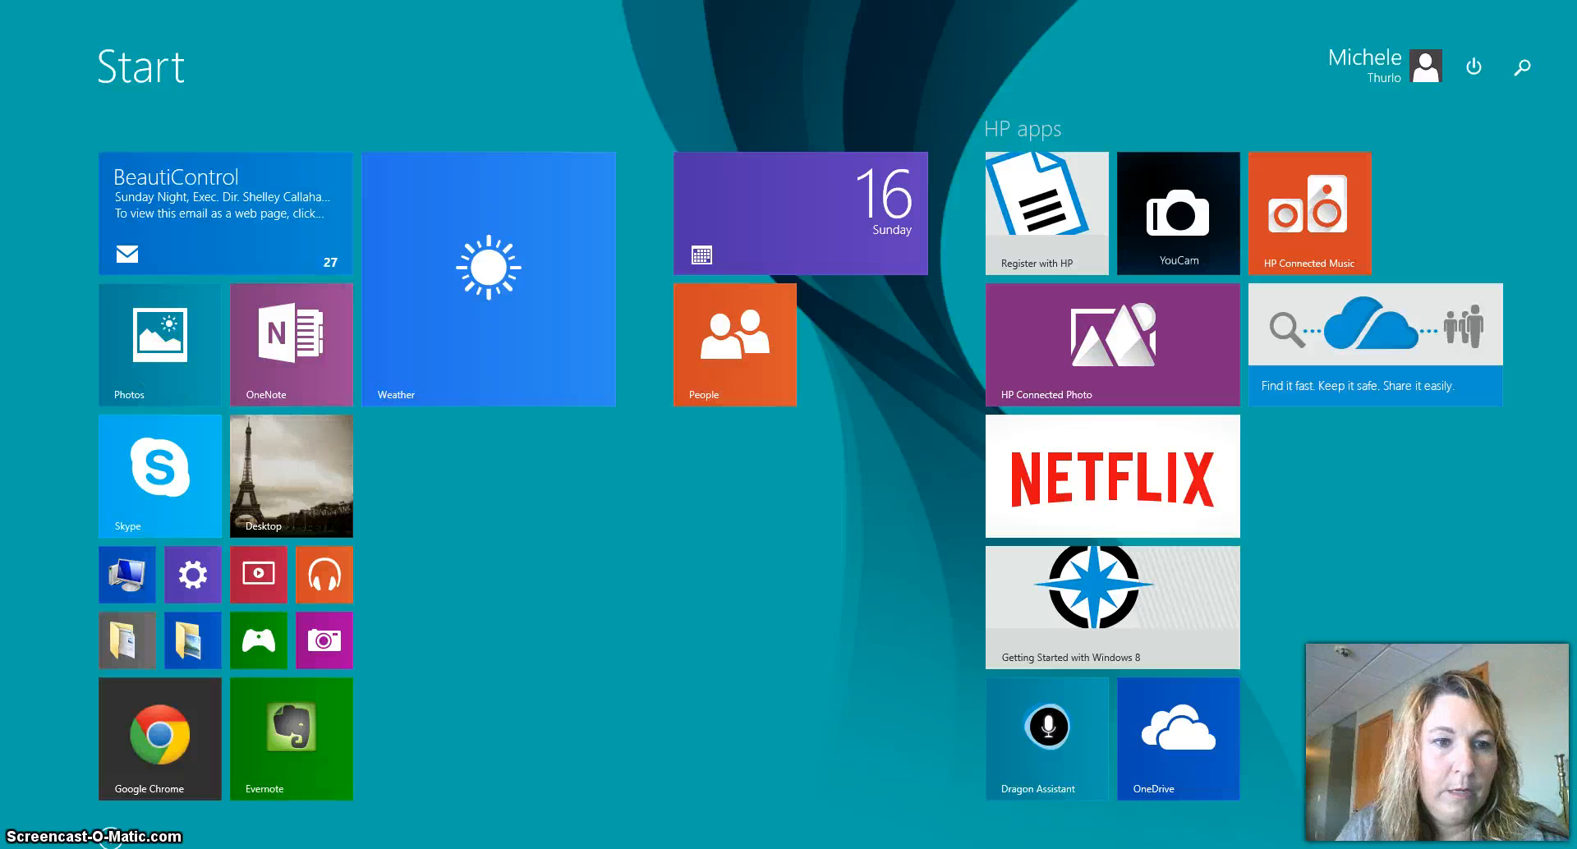
# - Find Excel 2013 from the Start screen and switch back to the FroYoToGo Financial Projection workbook
pyautogui.write('excel 2013')
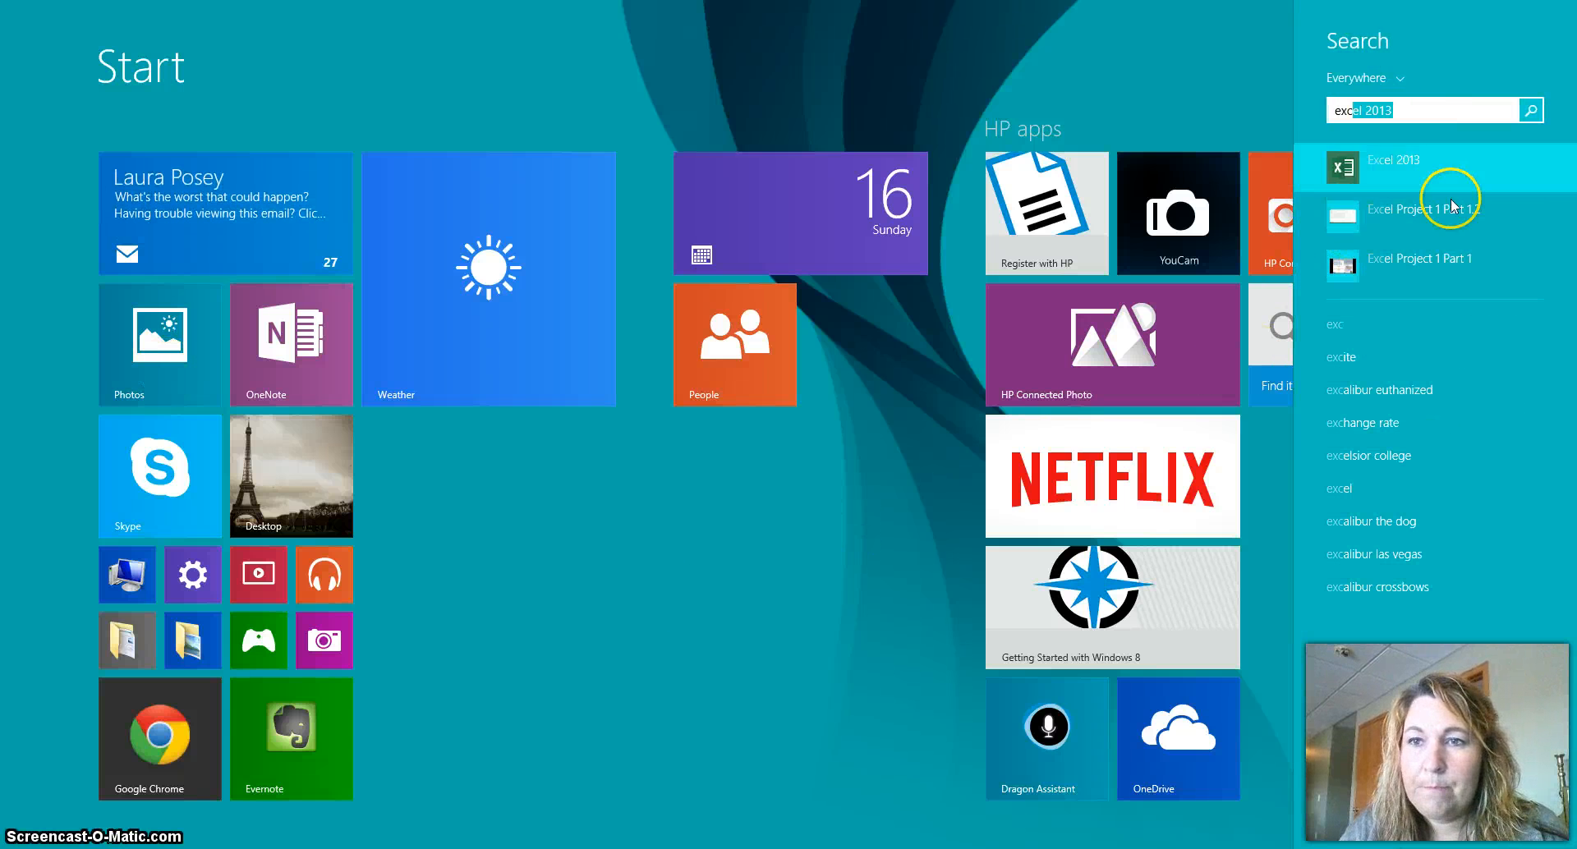
pyautogui.click(1432, 160)
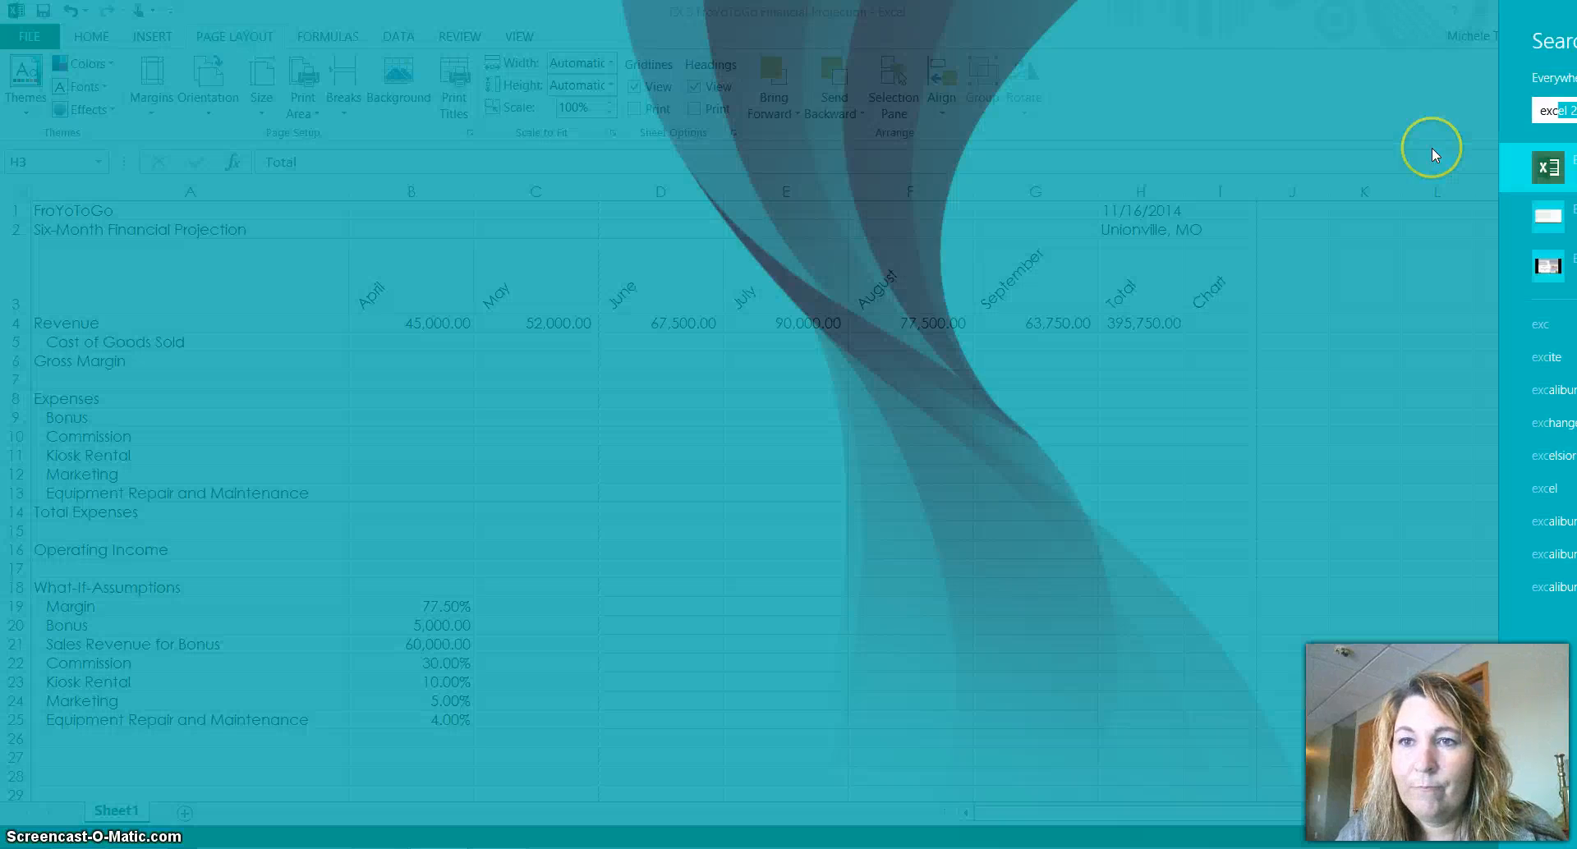
pyautogui.click(840, 416)
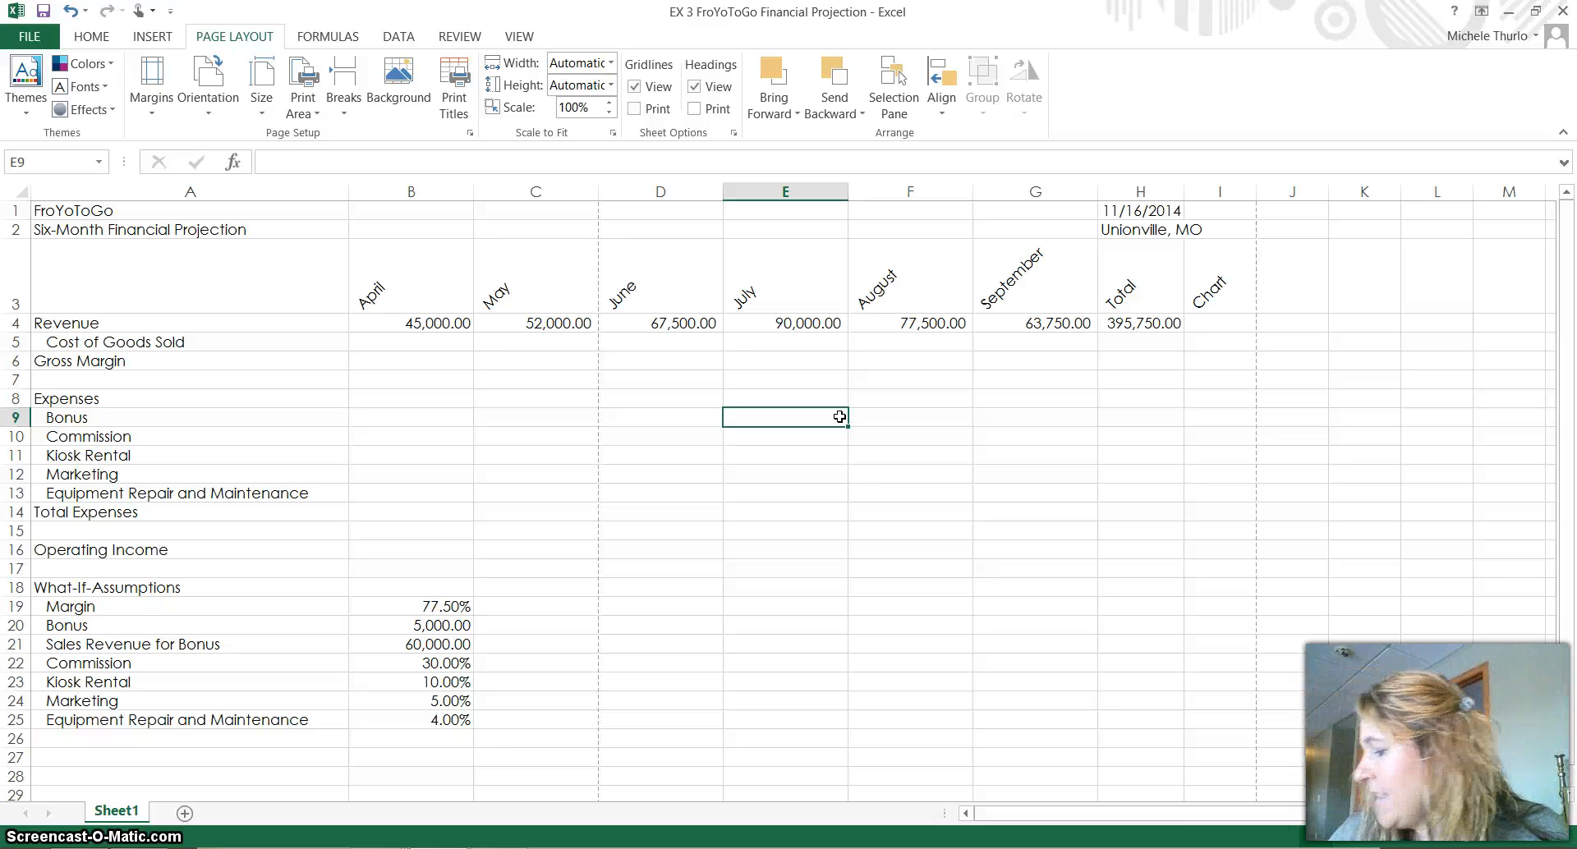
# - Begin the April cost of goods sold formula in cell B5 as =B4*(1-B19, referencing April revenue and the margin assumption
pyautogui.click(433, 354)
pyautogui.click(427, 339)
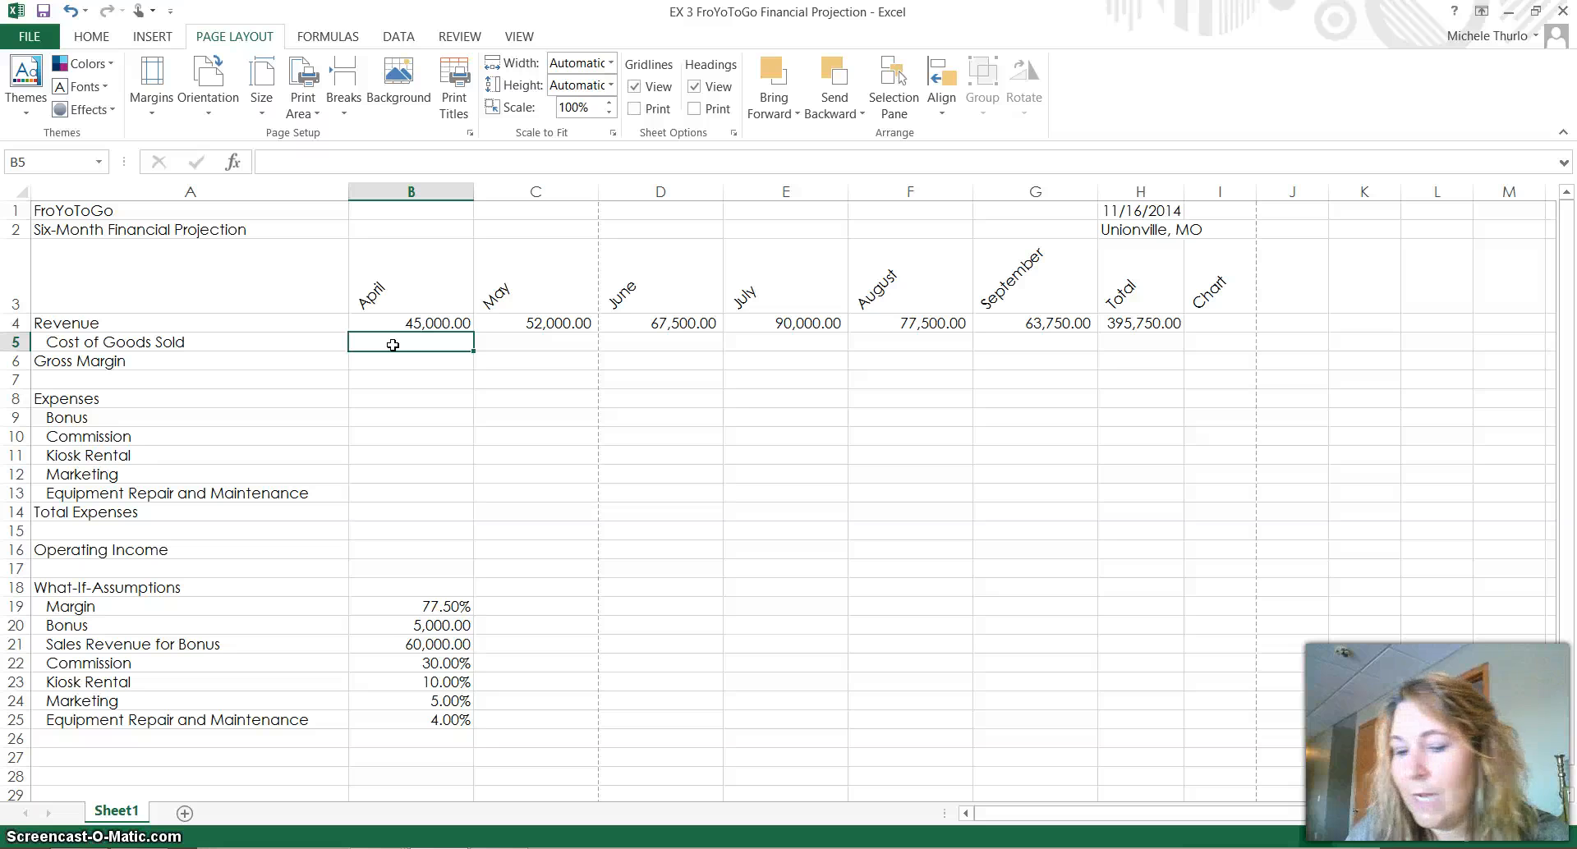
pyautogui.write('=')
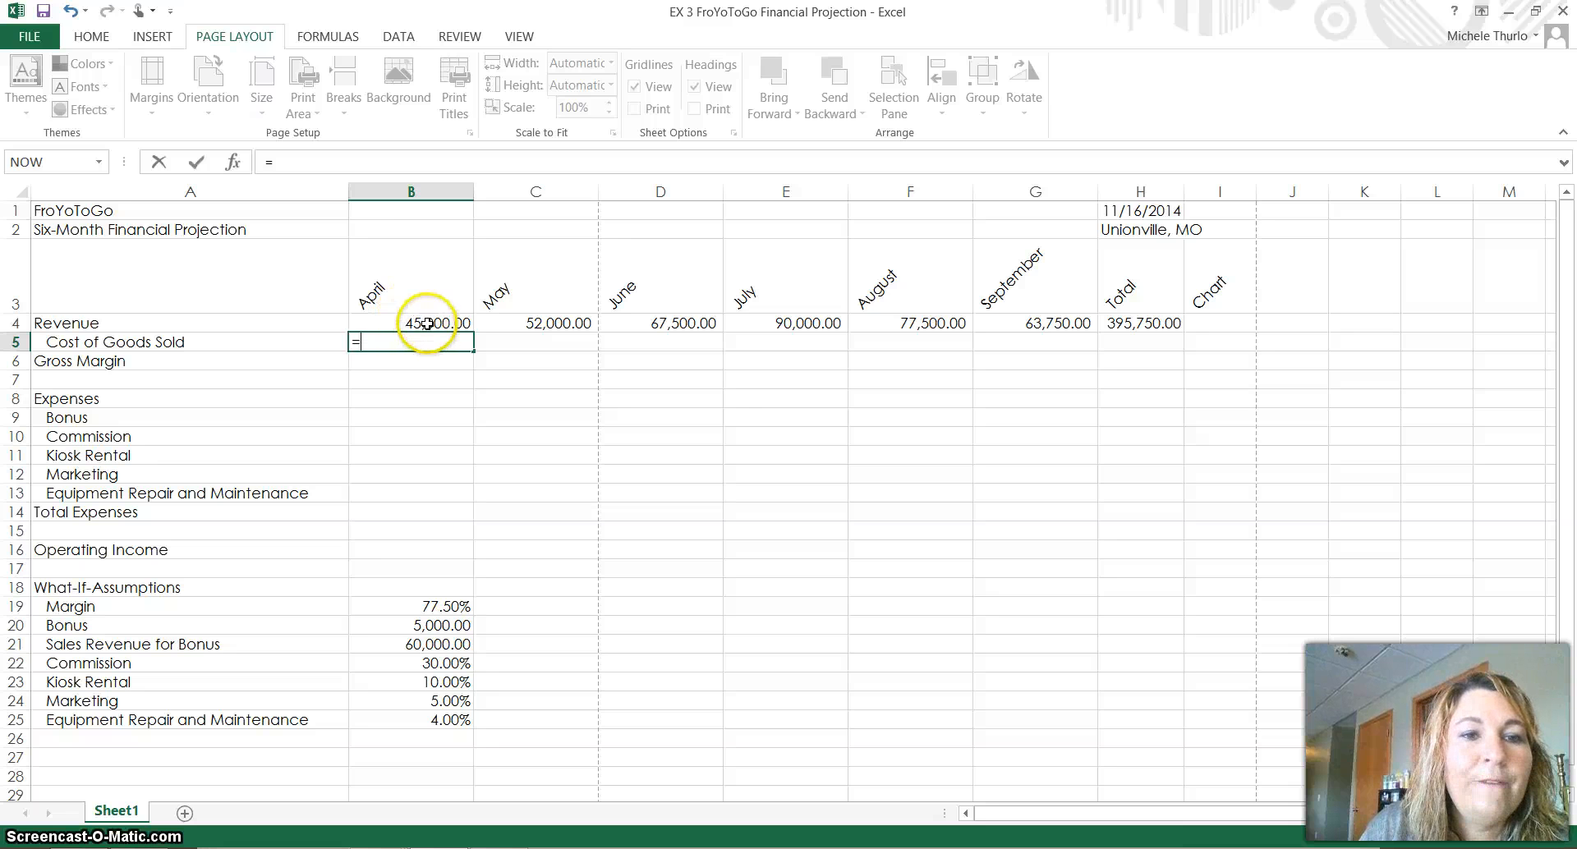
pyautogui.click(427, 323)
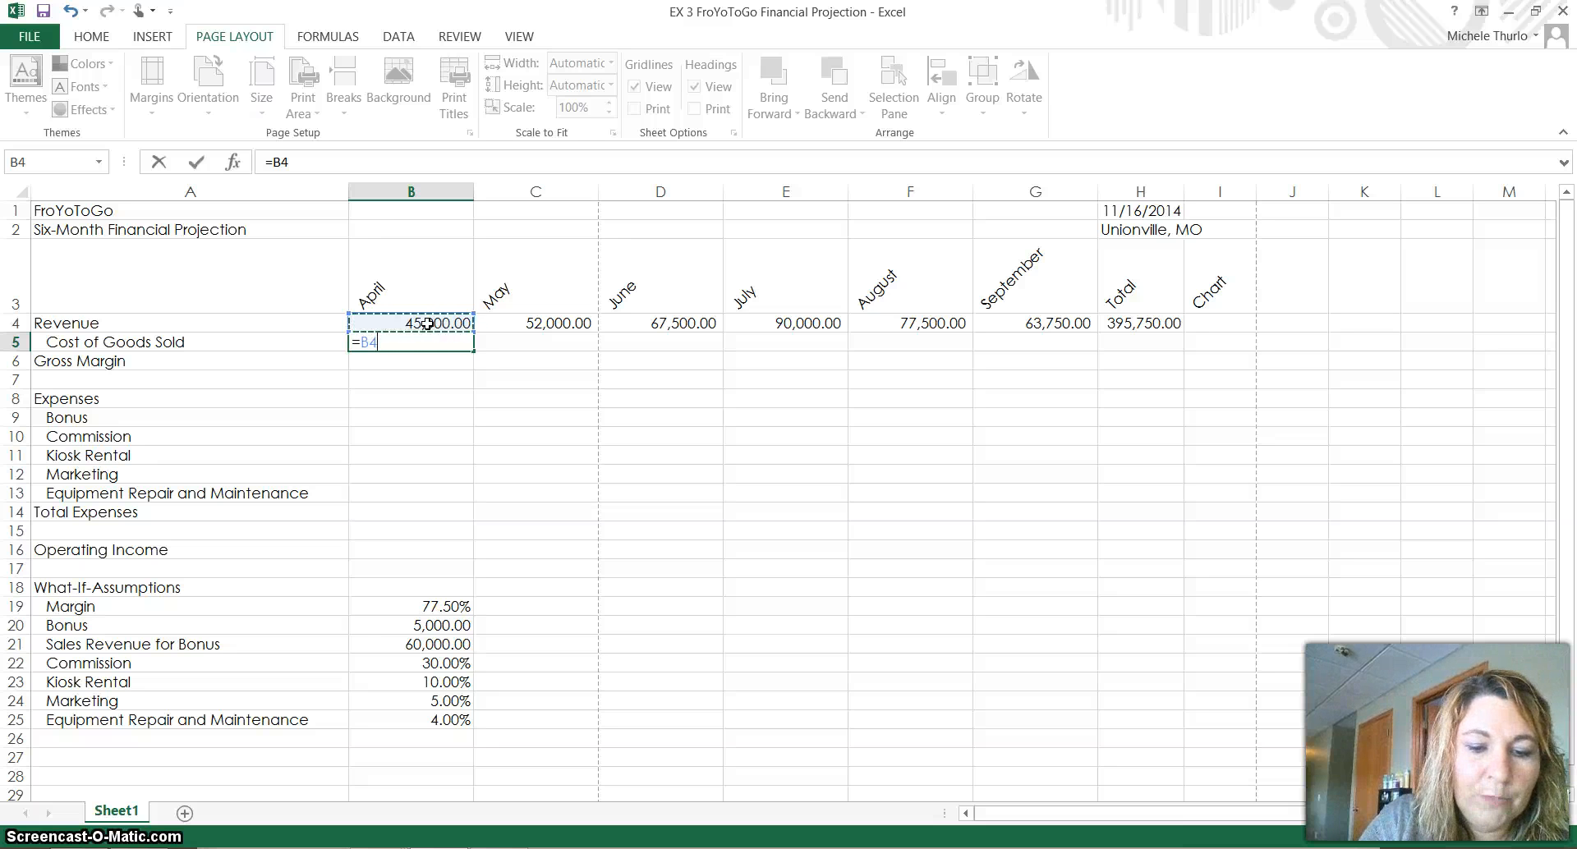
pyautogui.write('*')
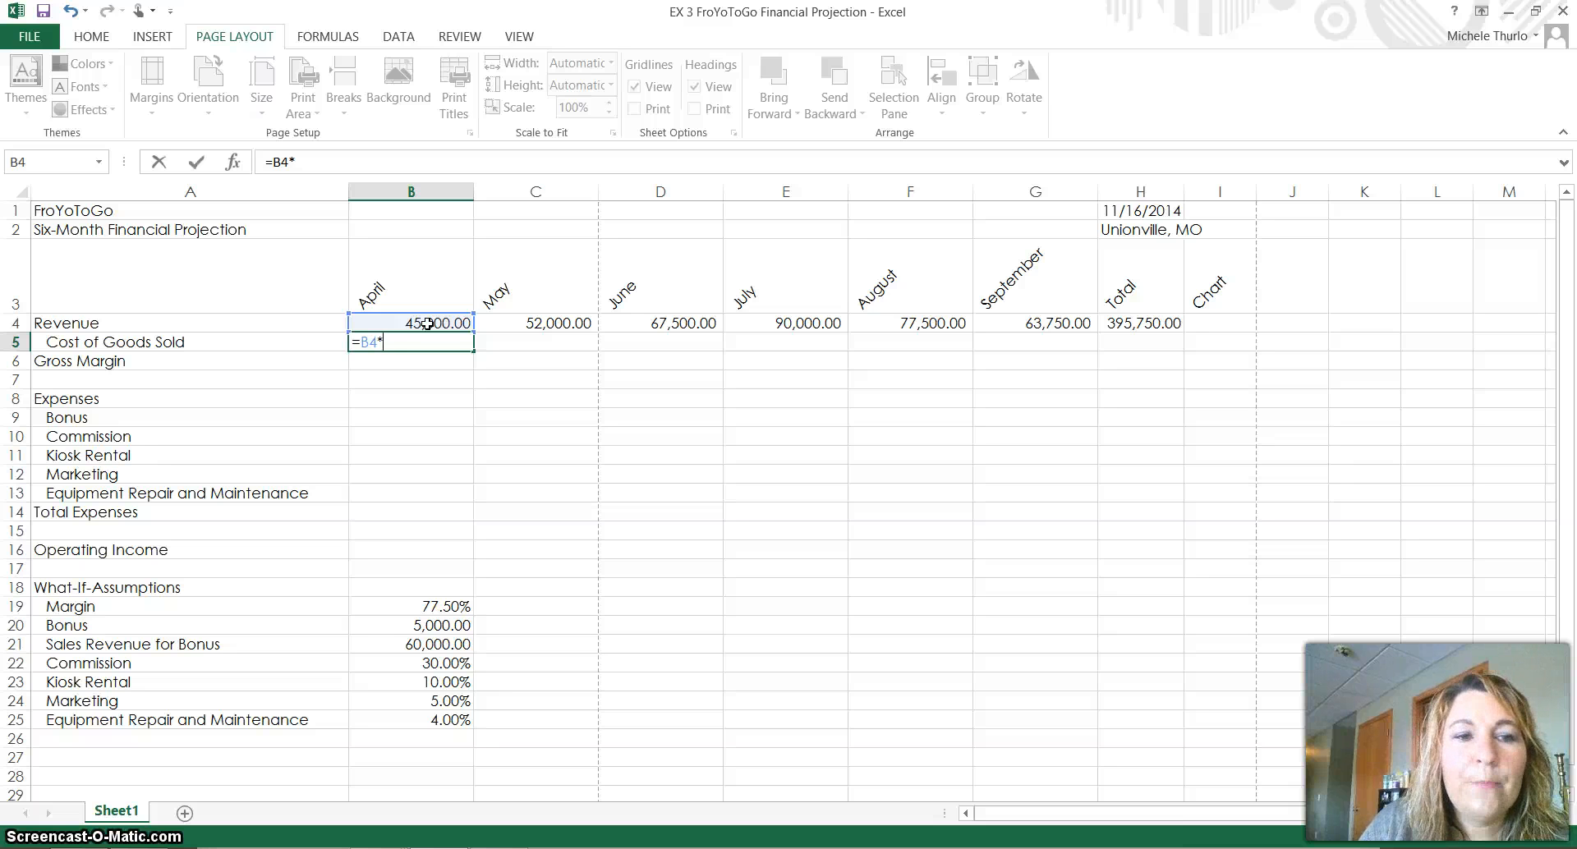
pyautogui.write('(')
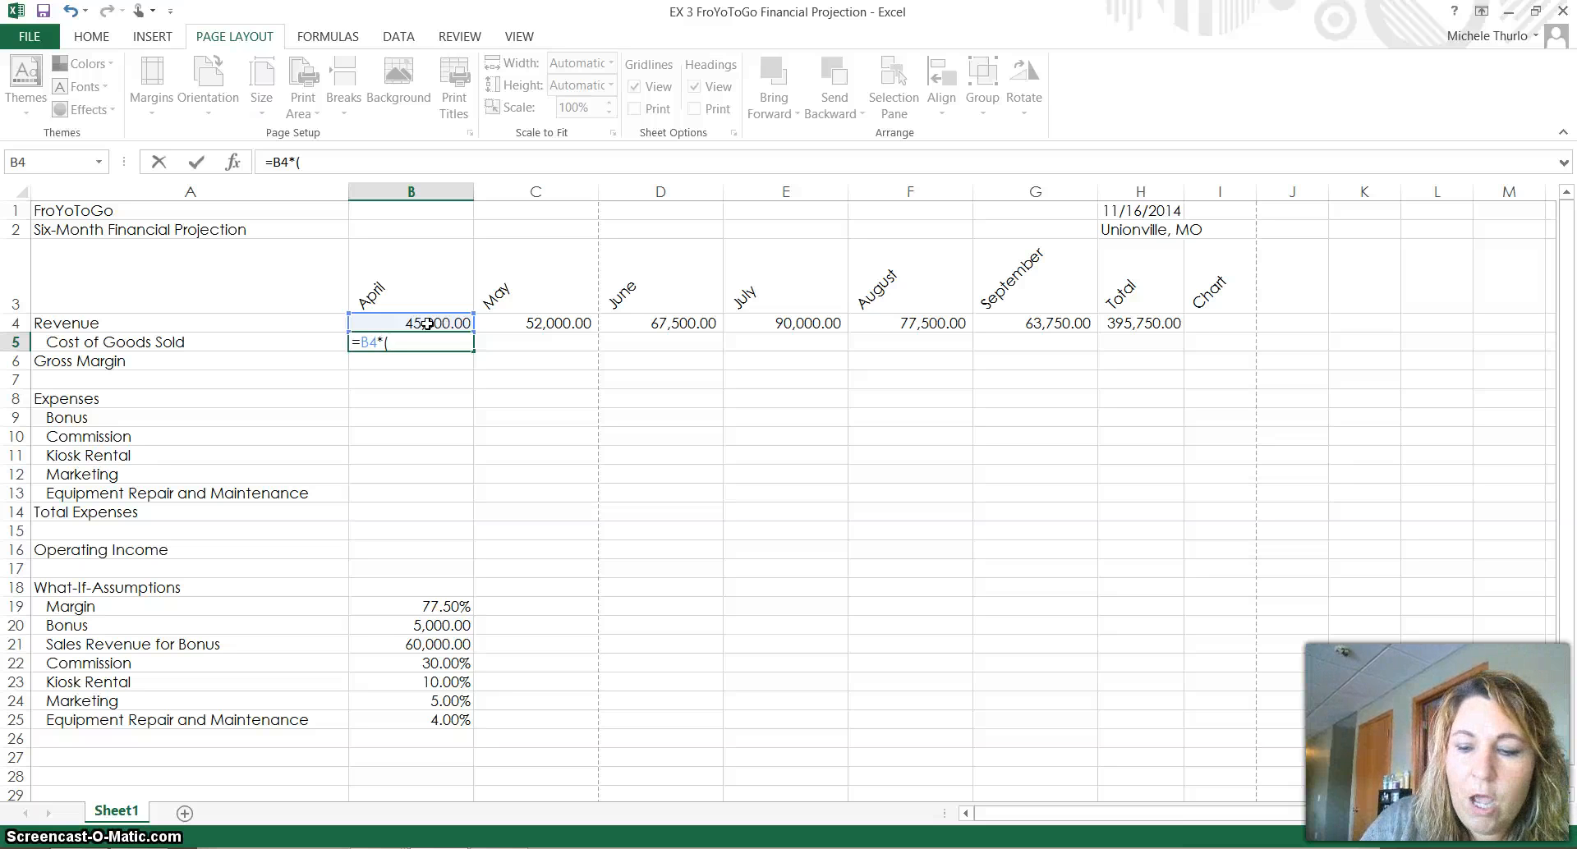
pyautogui.write('1')
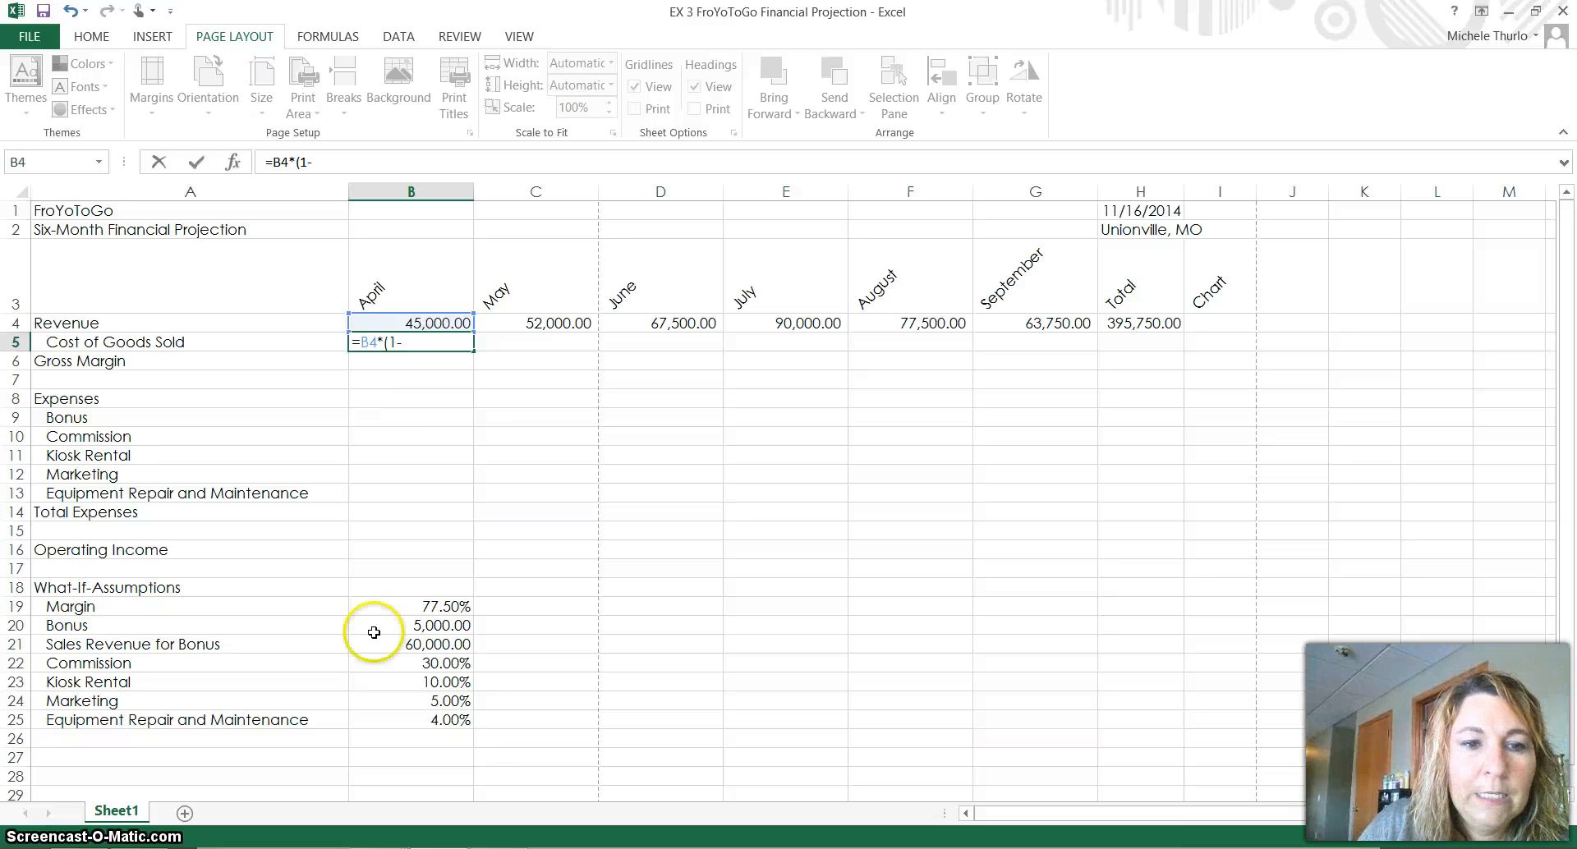
pyautogui.write('-')
pyautogui.click(459, 607)
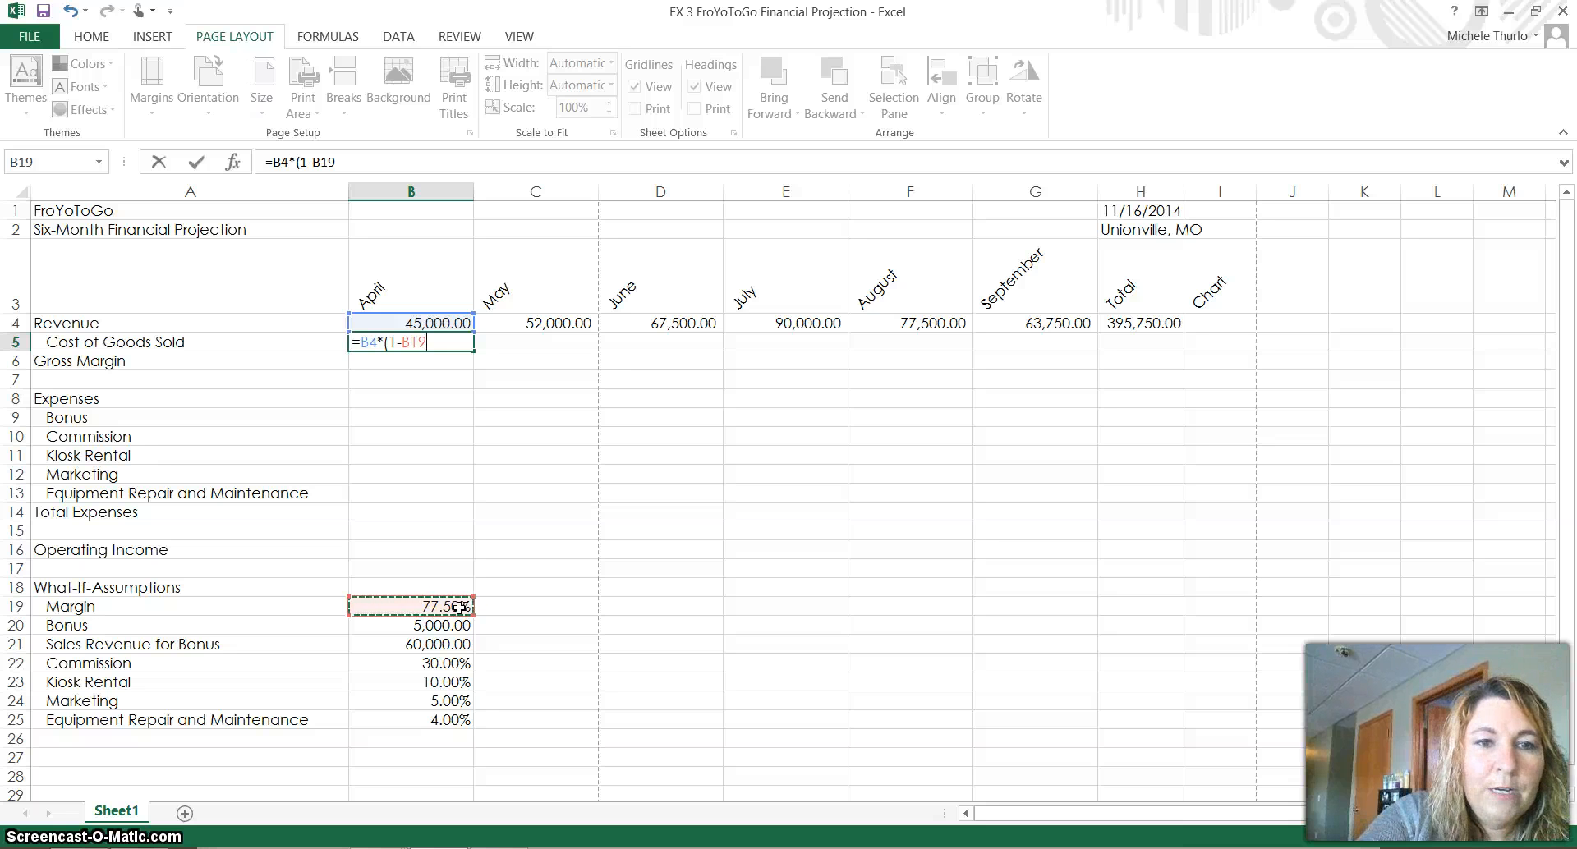
pyautogui.press('super+p')
pyautogui.click(1169, 327)
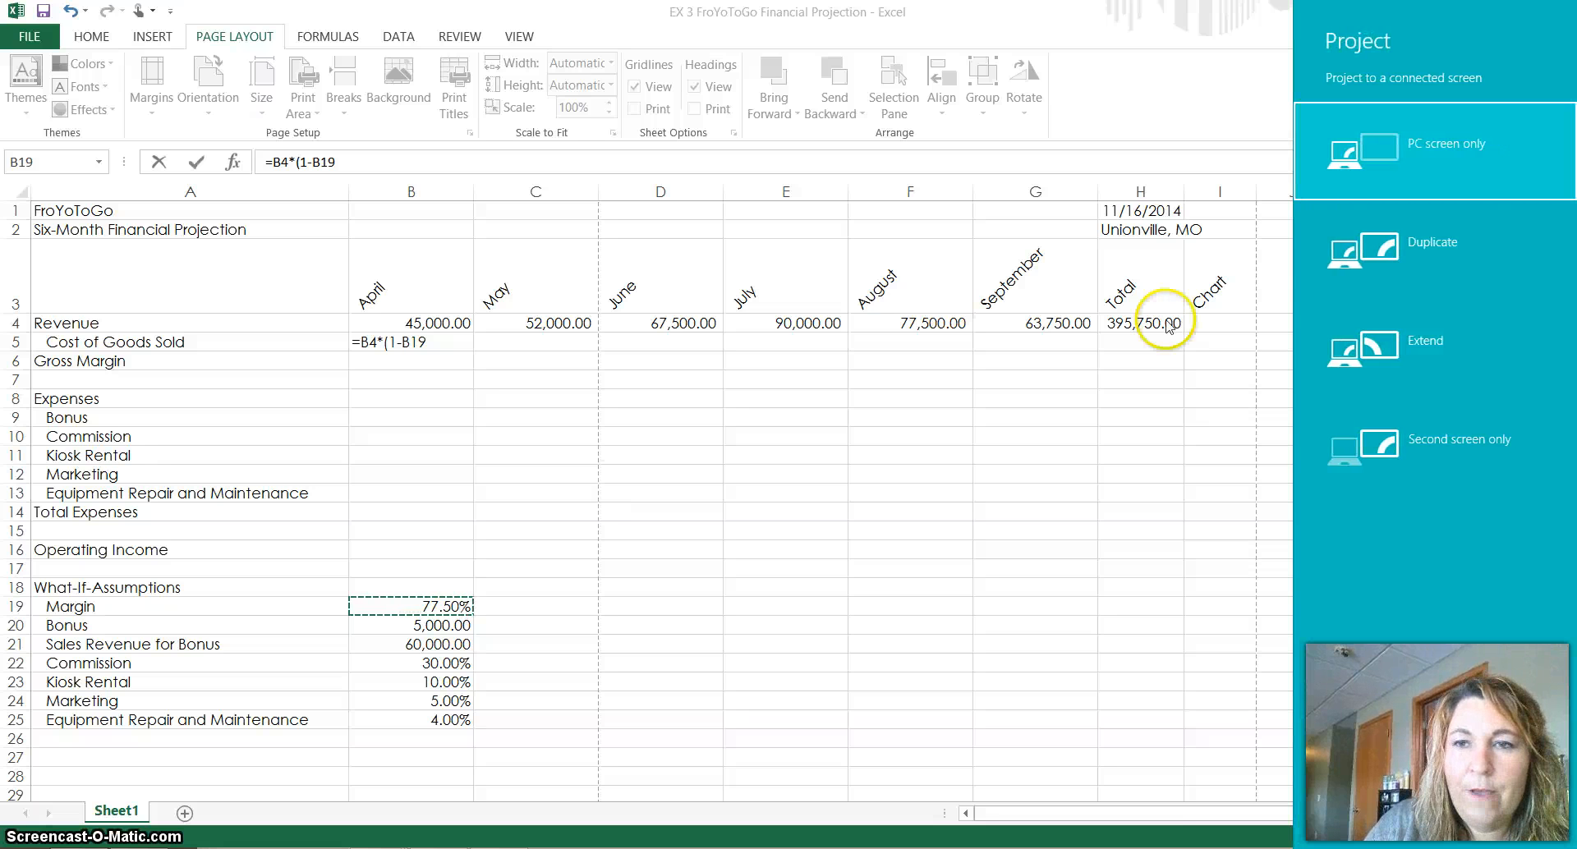
pyautogui.click(1122, 530)
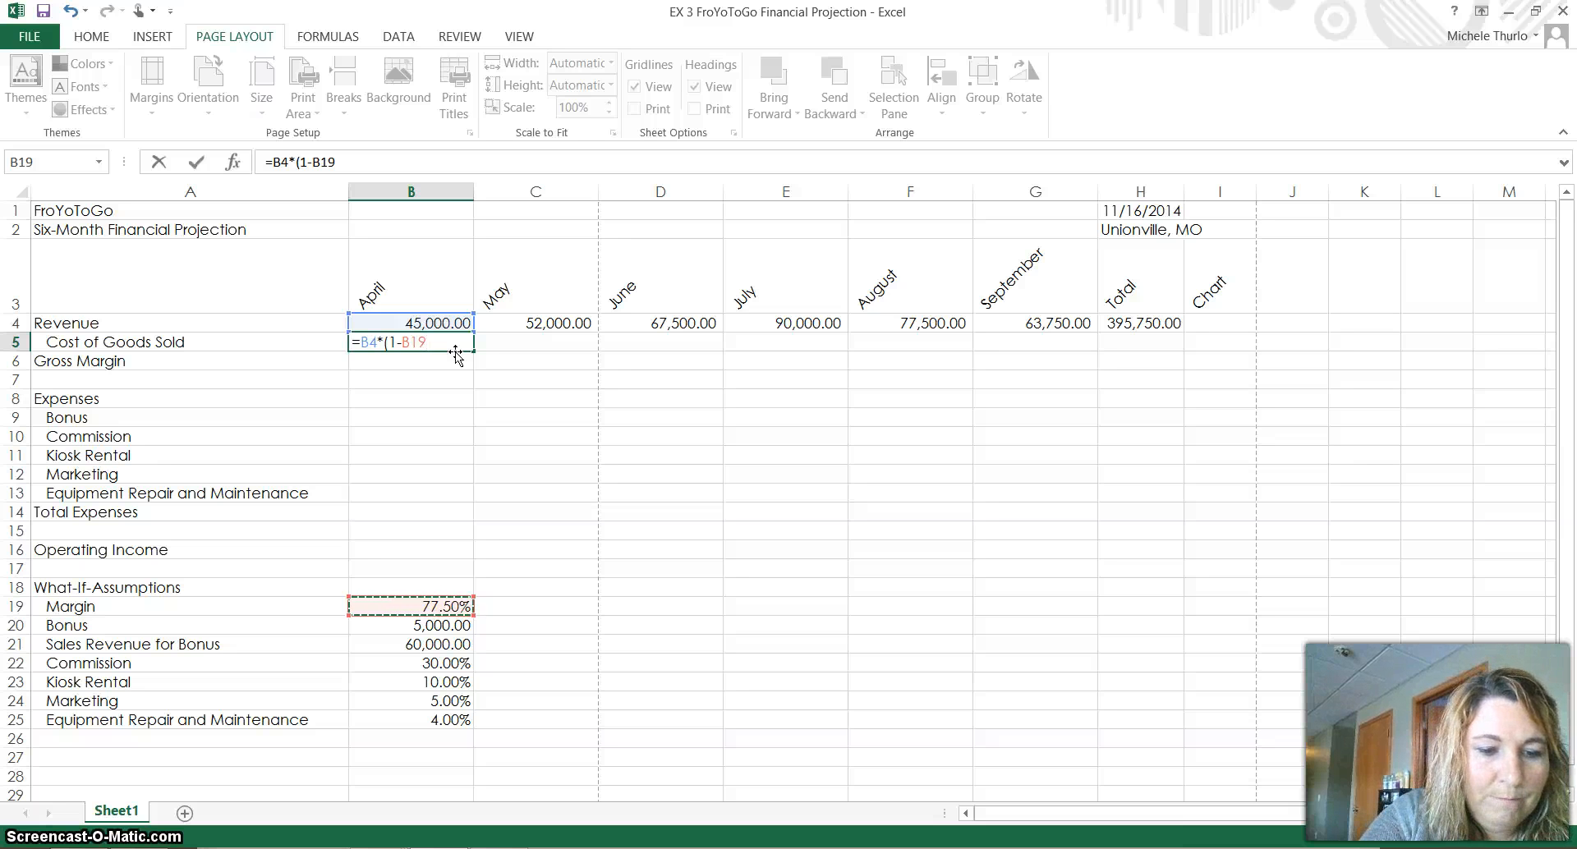
# - Make the B19 reference absolute and complete the cost of goods sold formula in B5 as =B4*(1-$B$19)
pyautogui.press('F4')
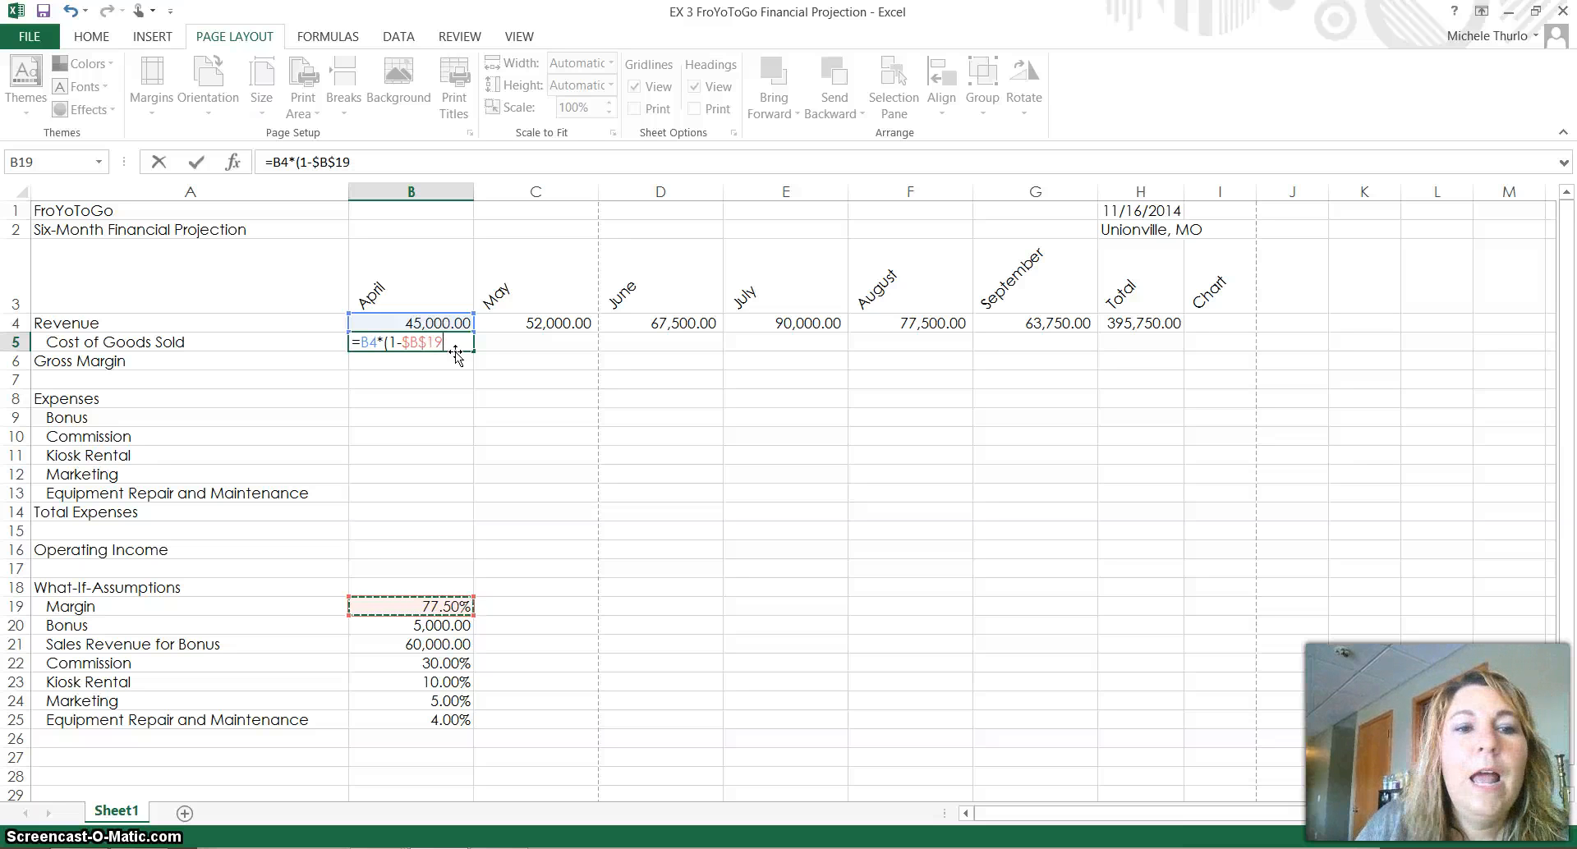
pyautogui.write(')')
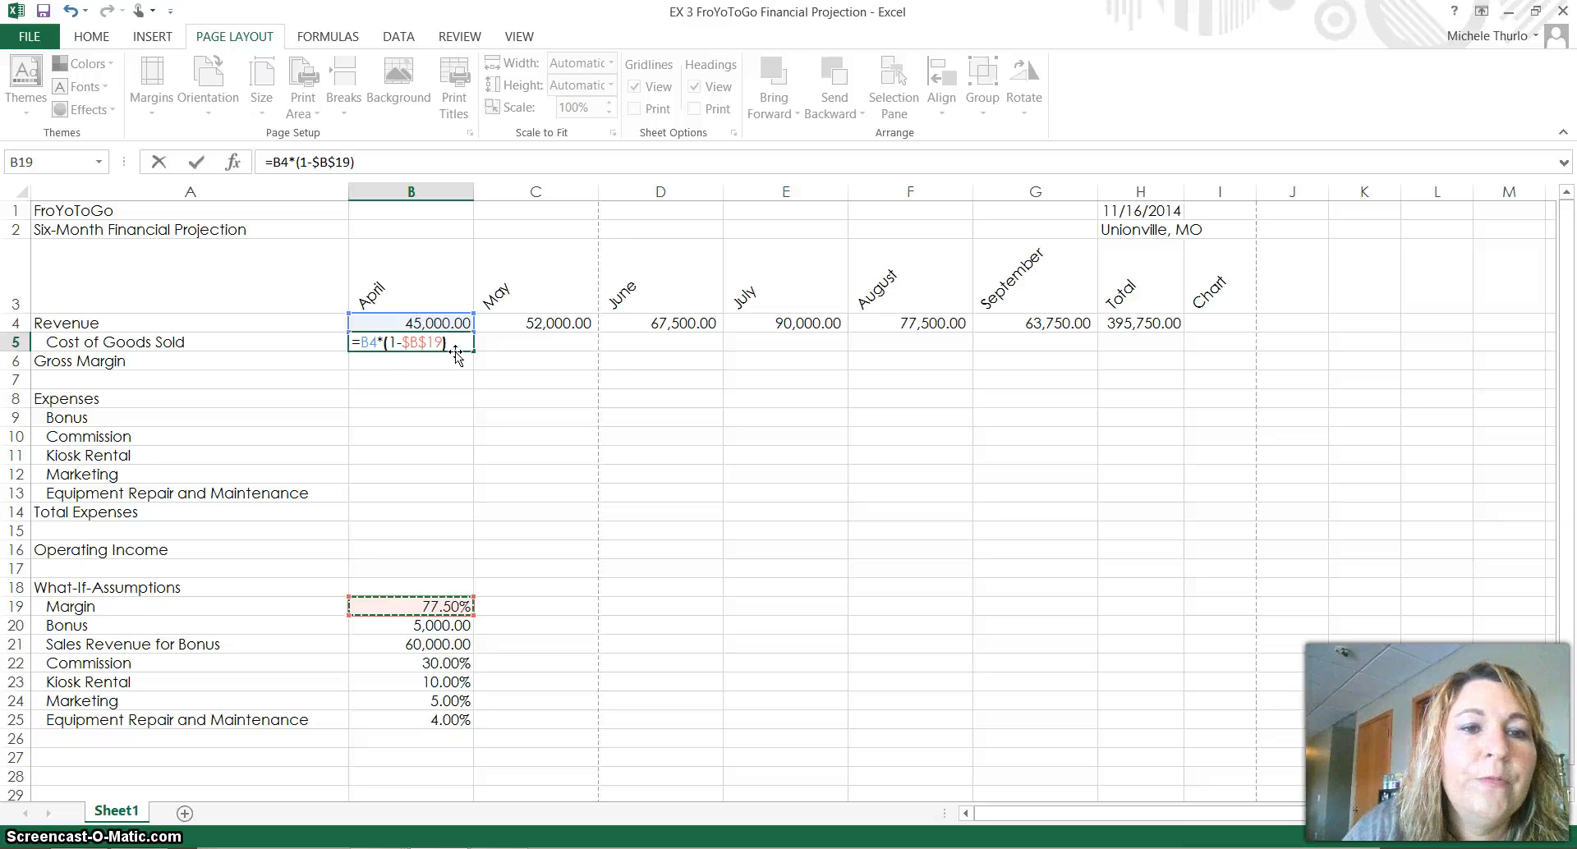
pyautogui.click(416, 345)
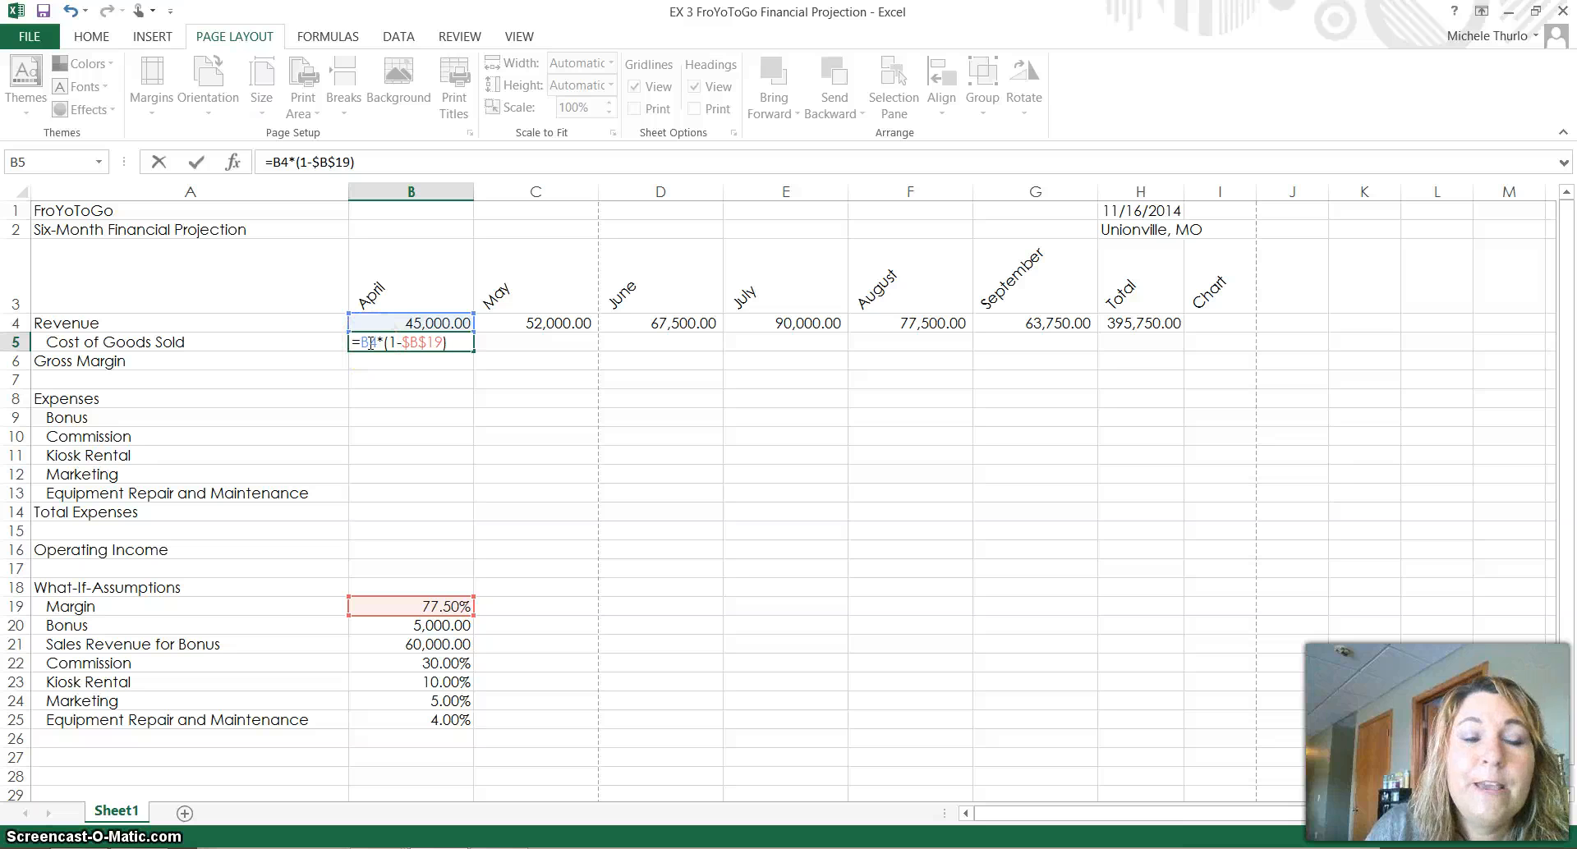
pyautogui.click(380, 341)
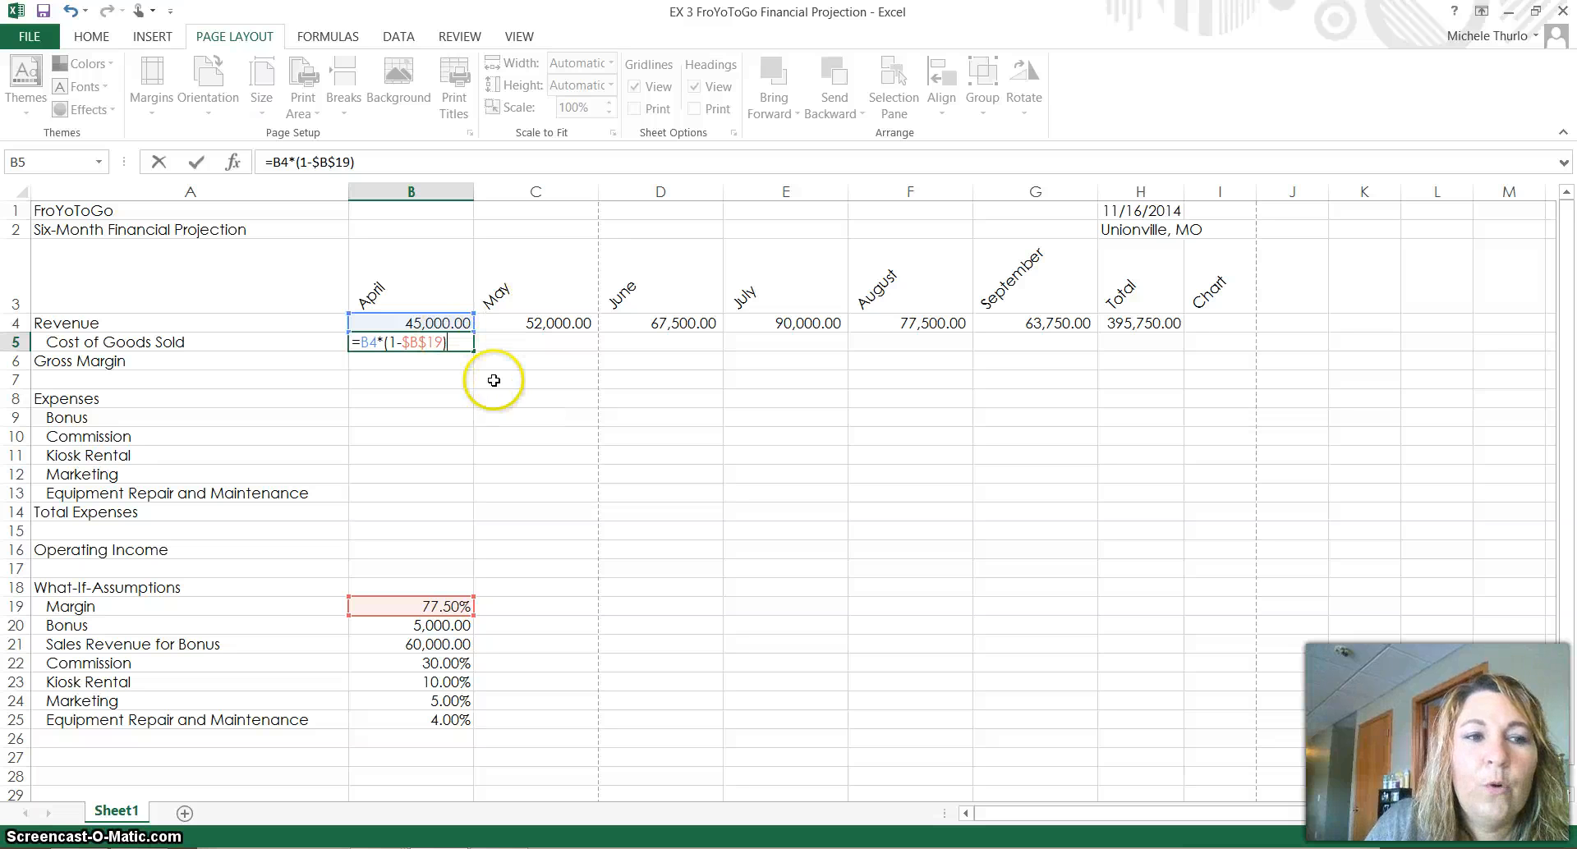
pyautogui.press('Return')
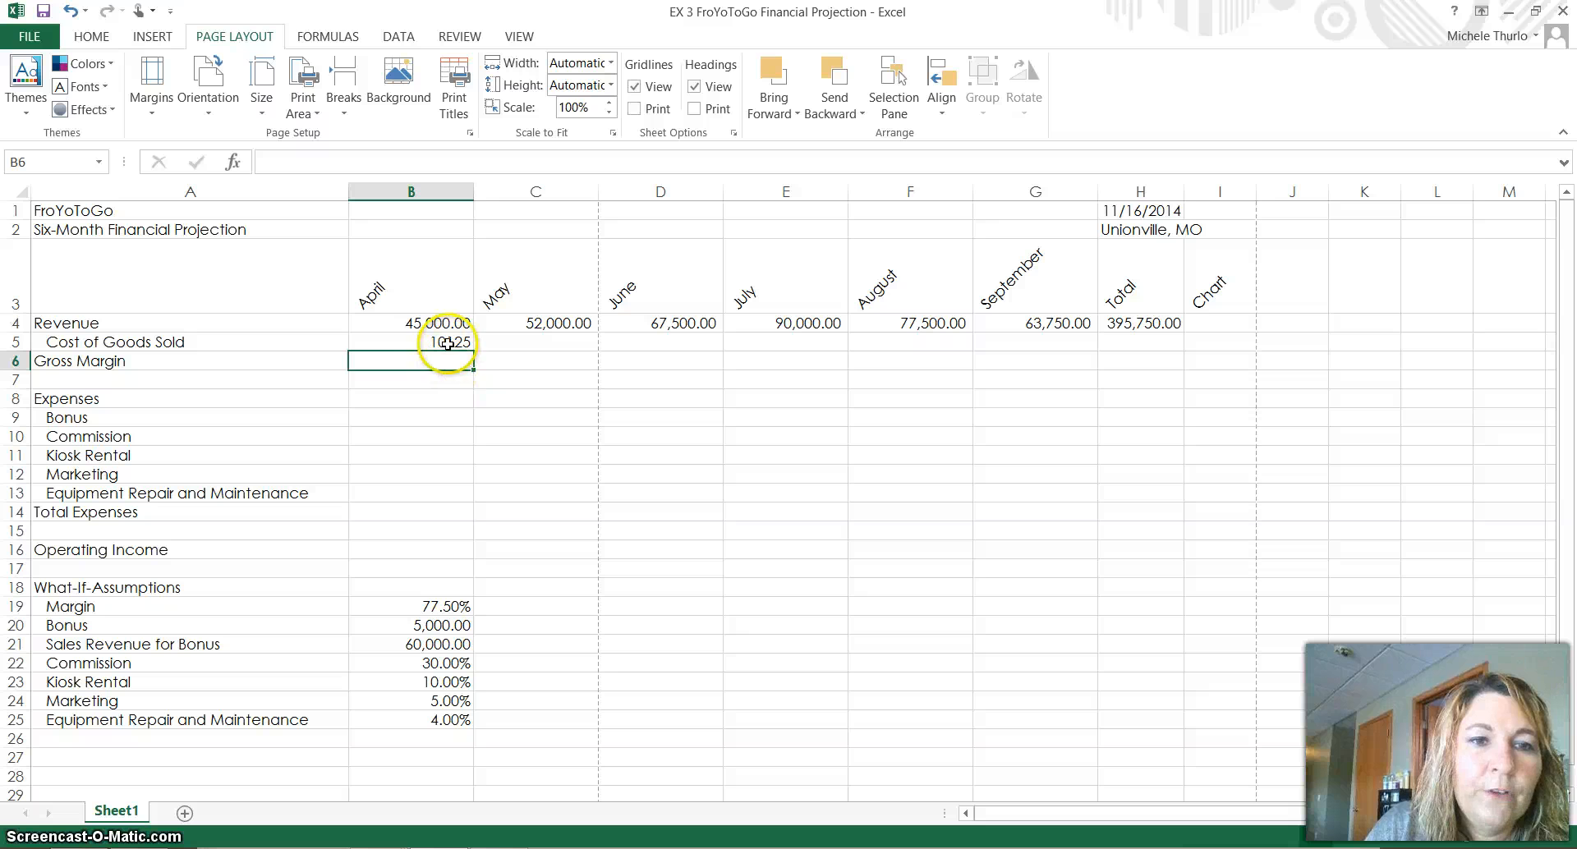
# - Enter the April gross margin formula =B4-B5 in cell B6, subtracting cost of goods sold from revenue
pyautogui.click(444, 342)
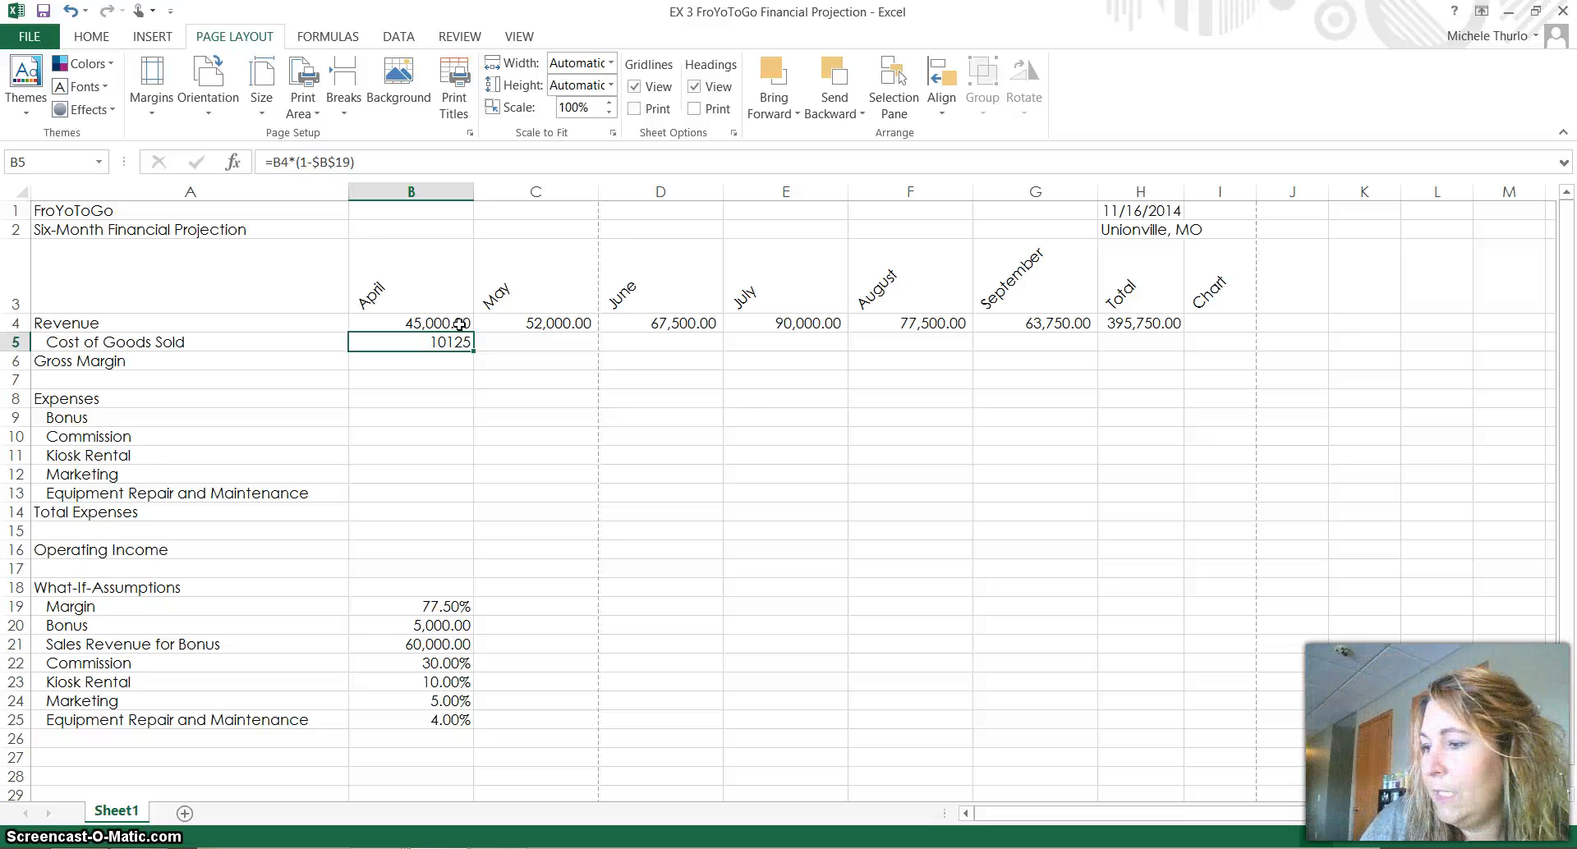
pyautogui.press('Down')
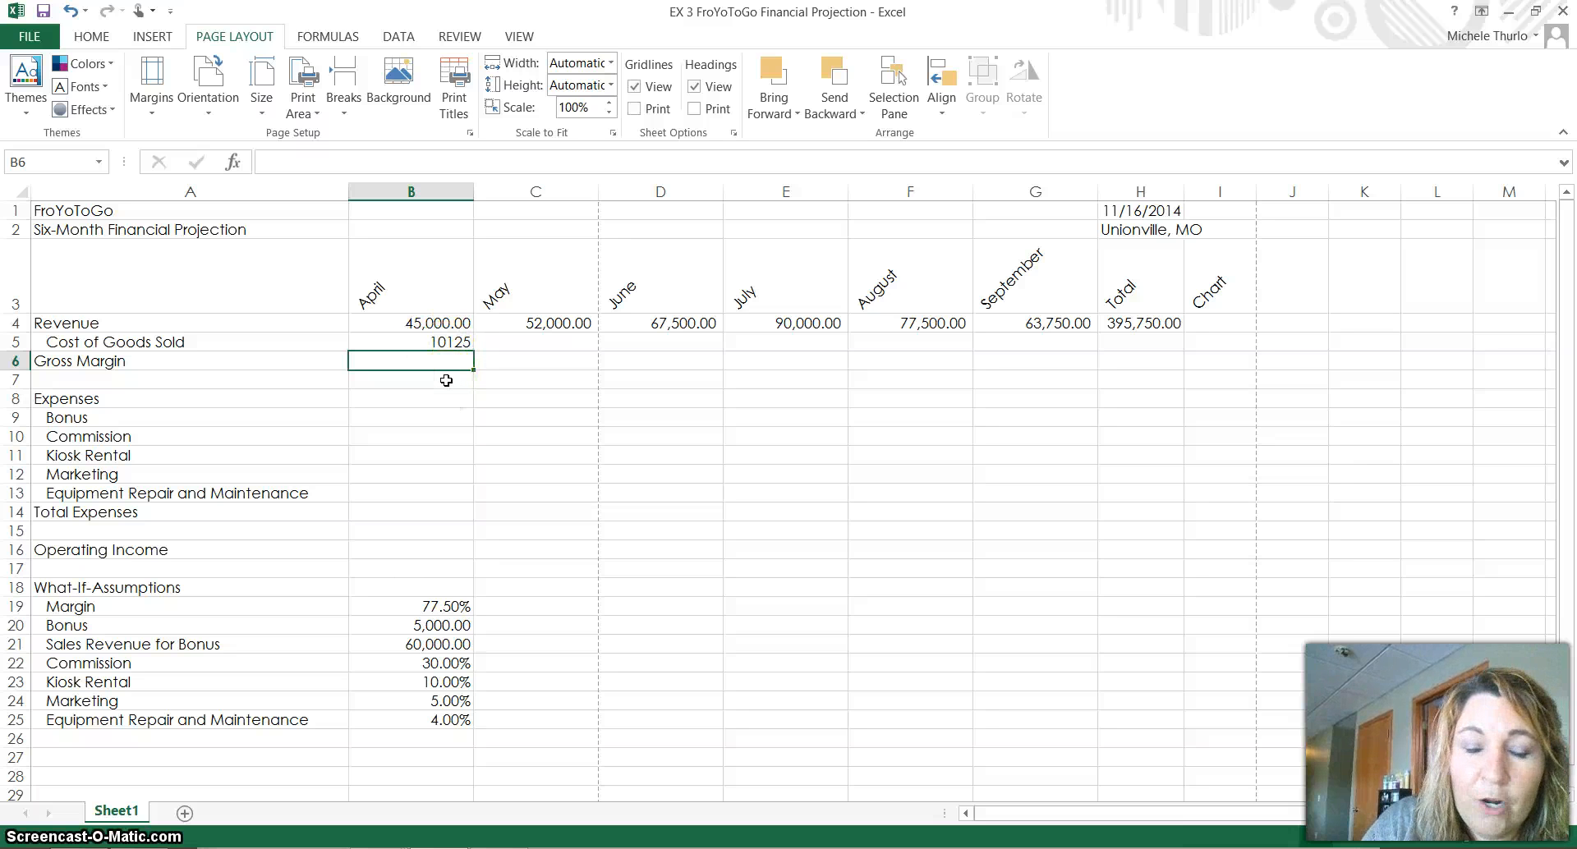
pyautogui.write('=')
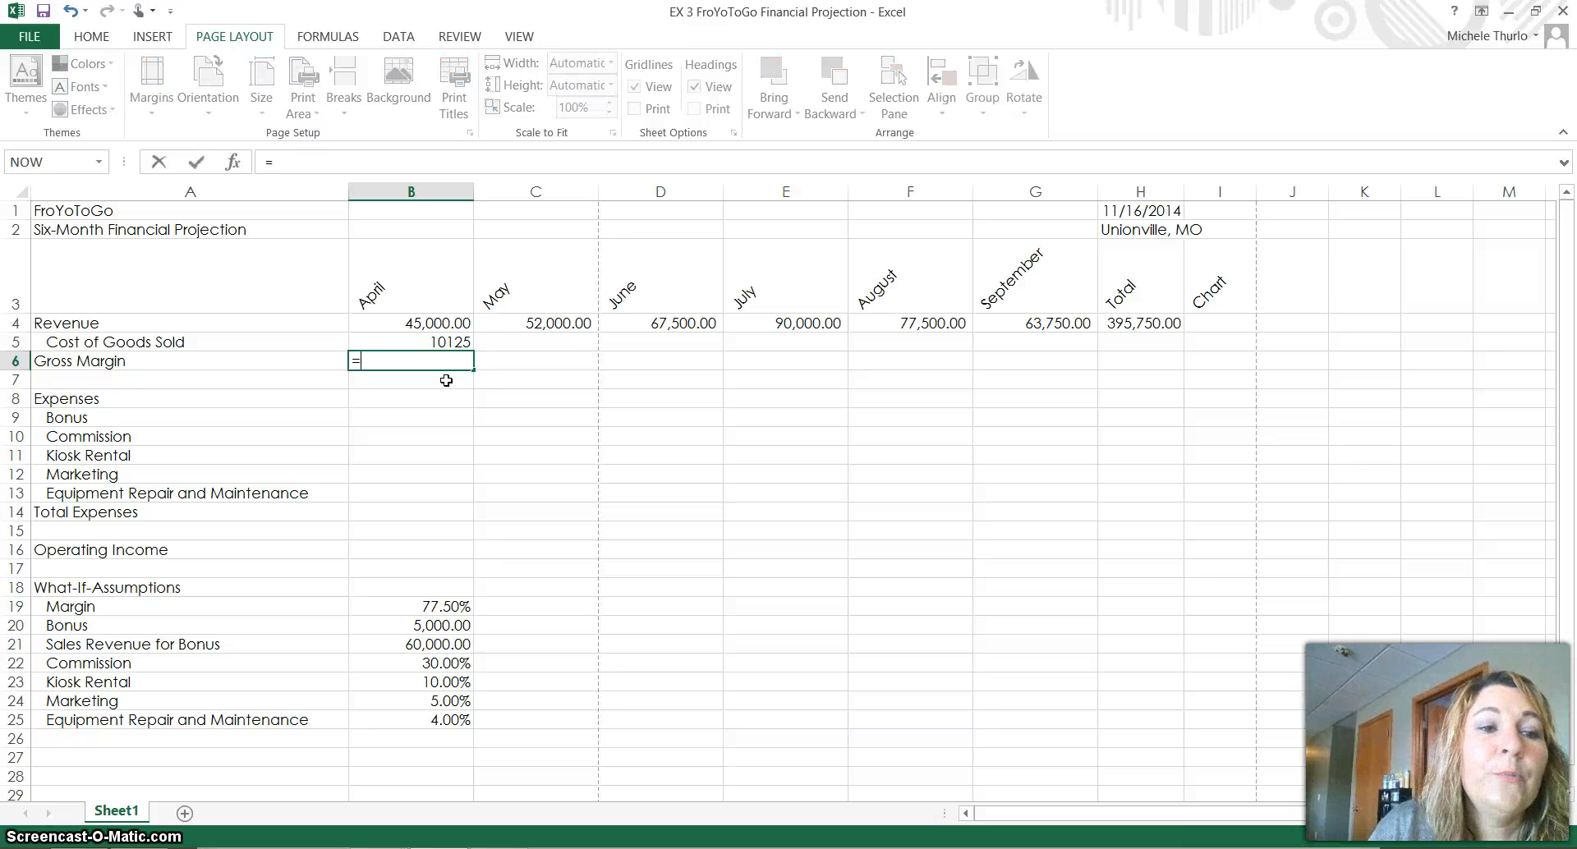
pyautogui.click(449, 322)
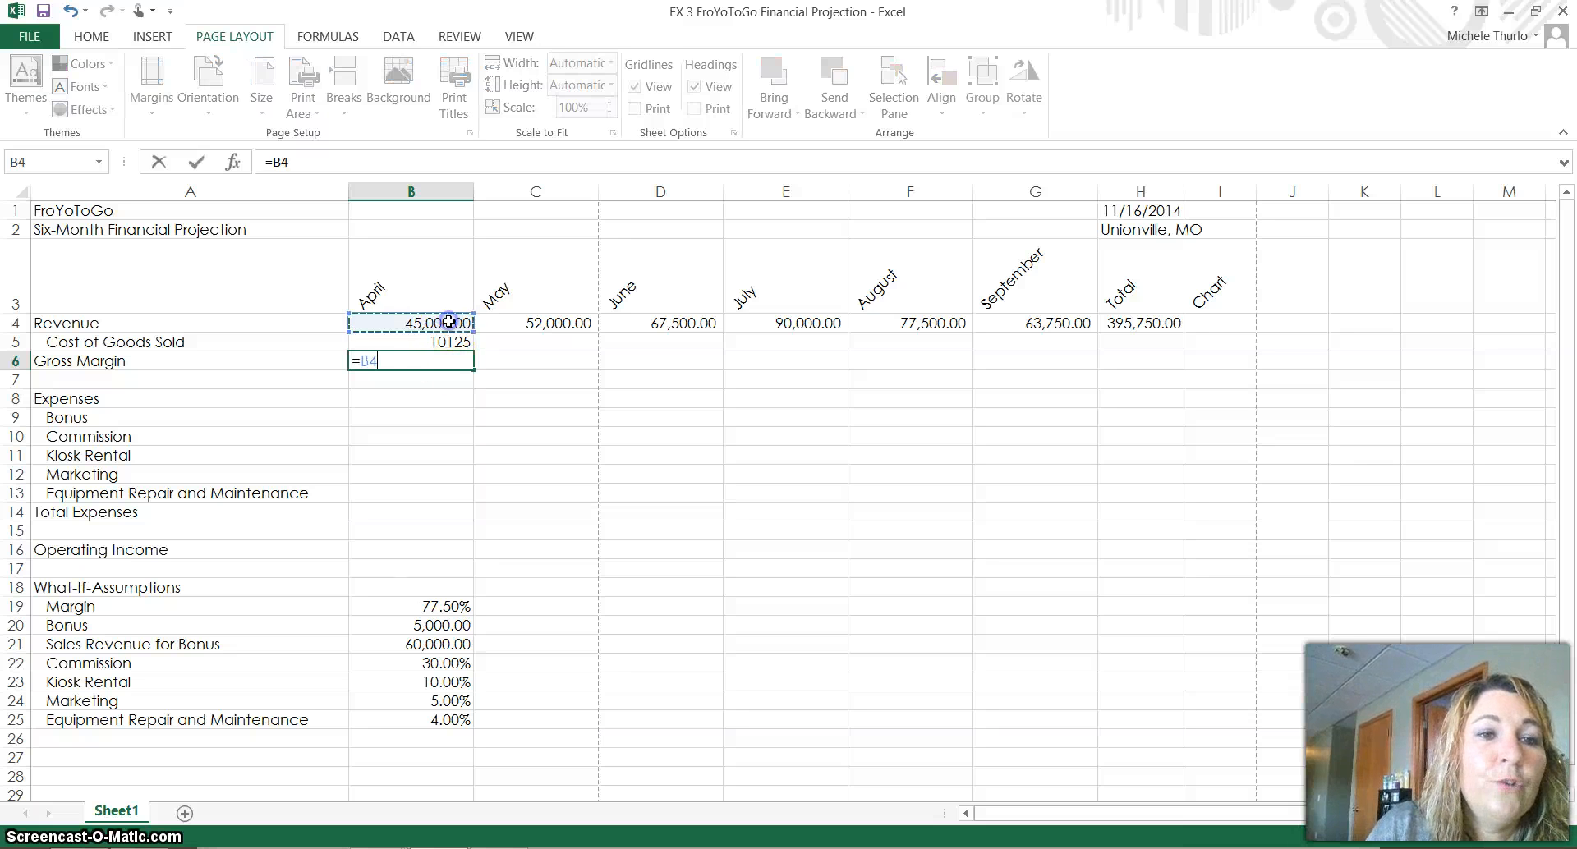
pyautogui.write('-')
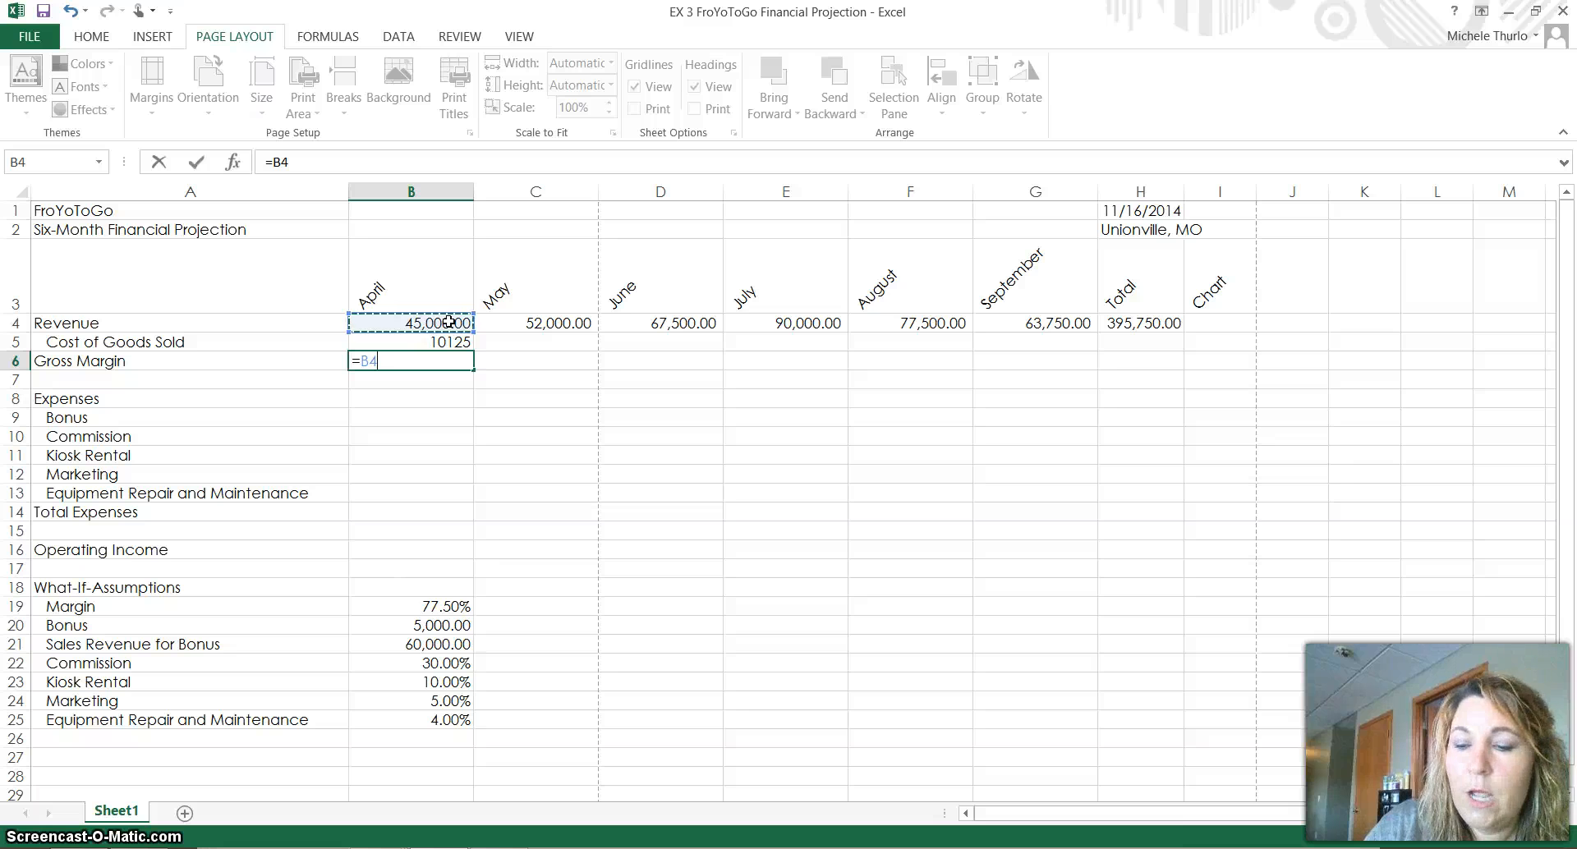
pyautogui.click(445, 342)
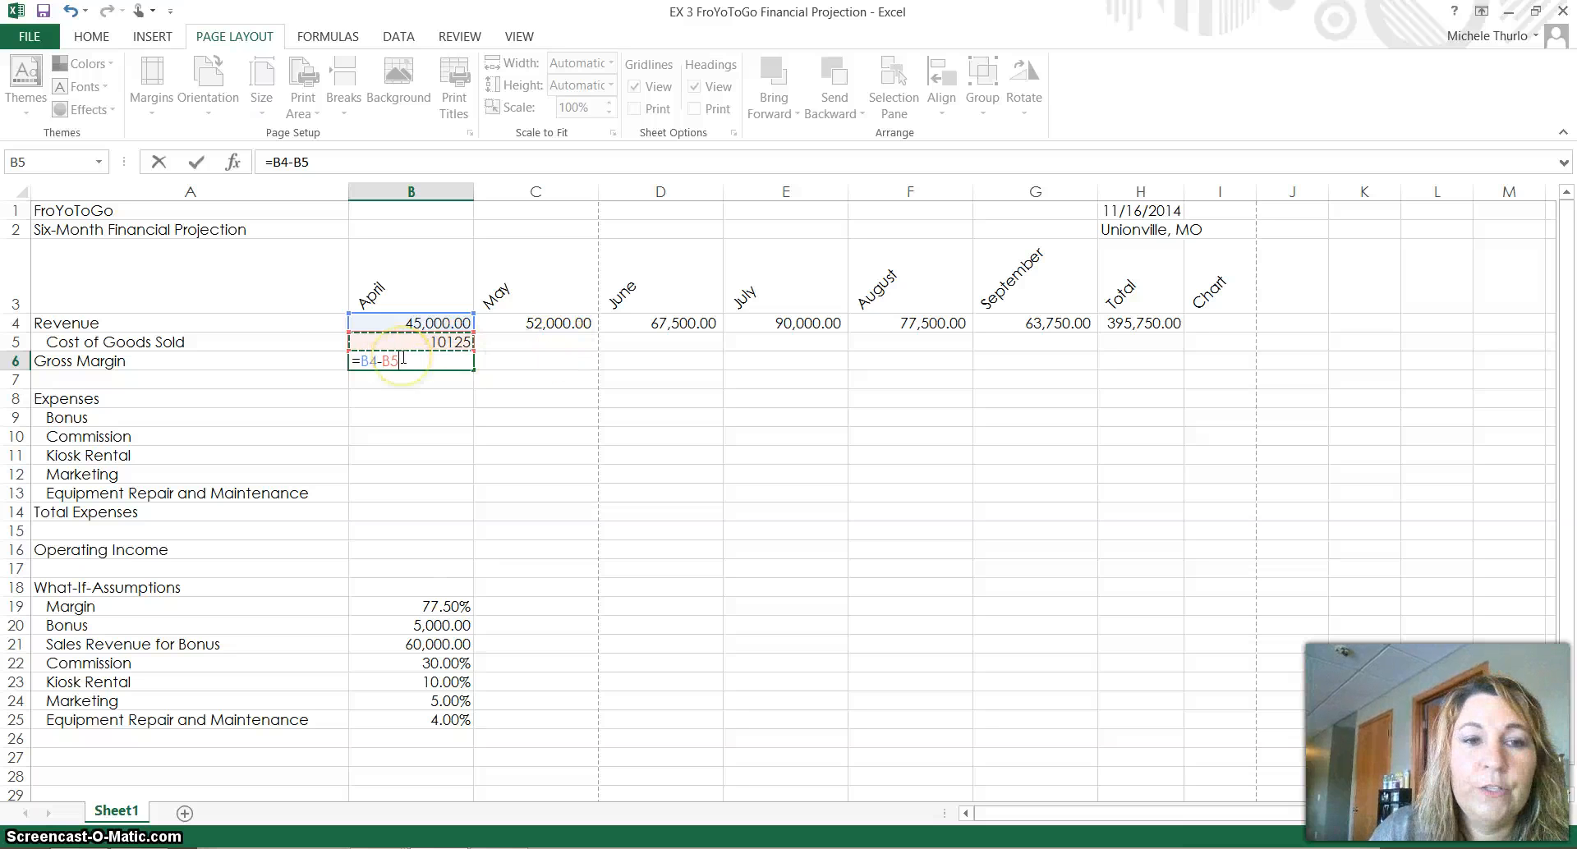
pyautogui.press('Return')
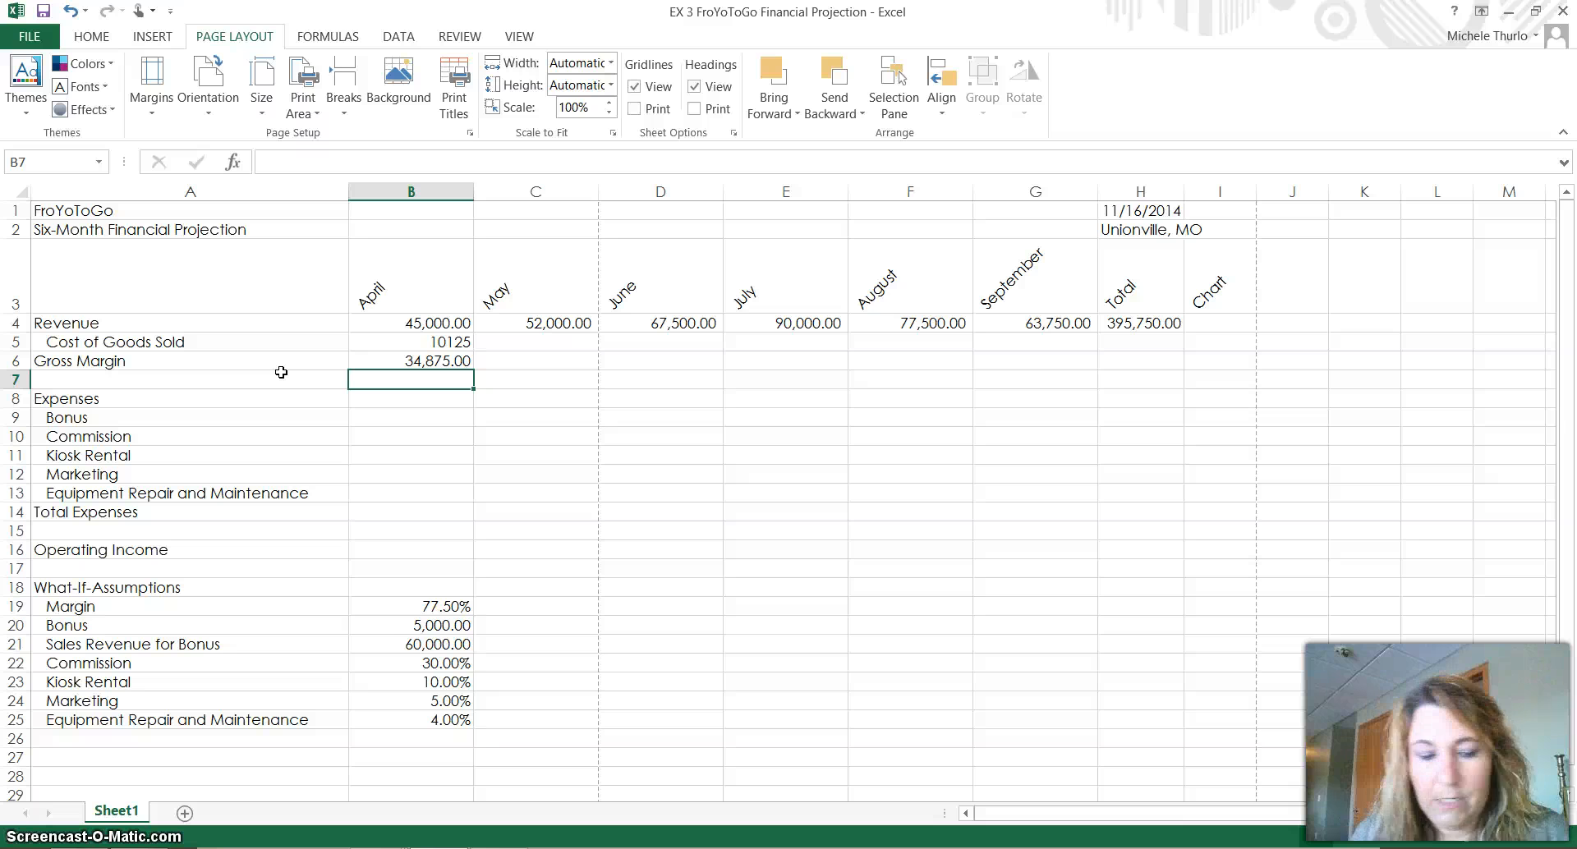
pyautogui.hotkey('alt', 'p')
pyautogui.press('p')
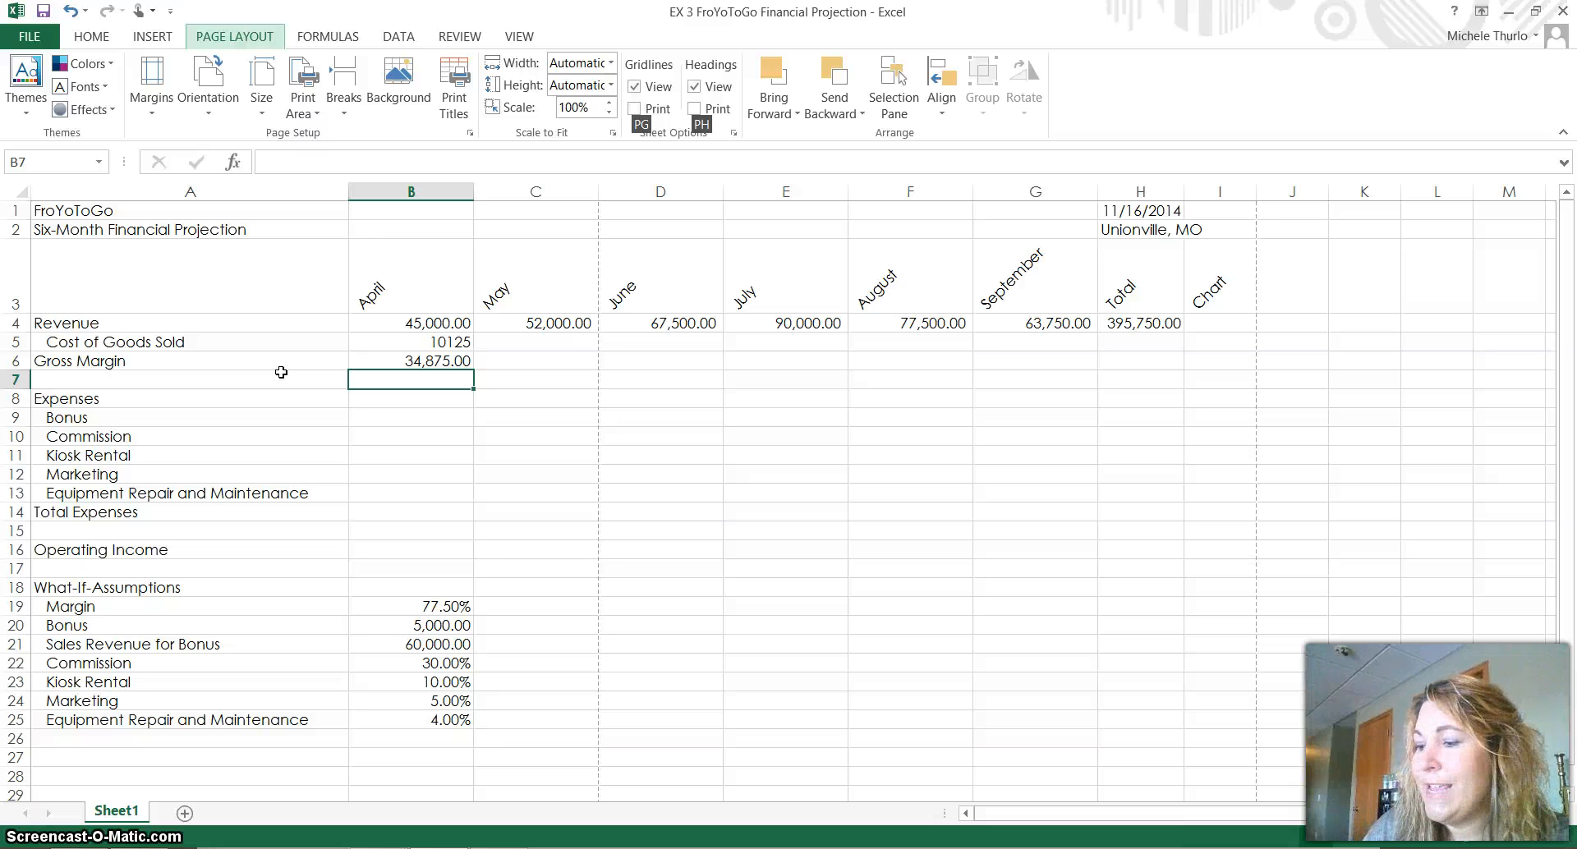
pyautogui.press('Escape')
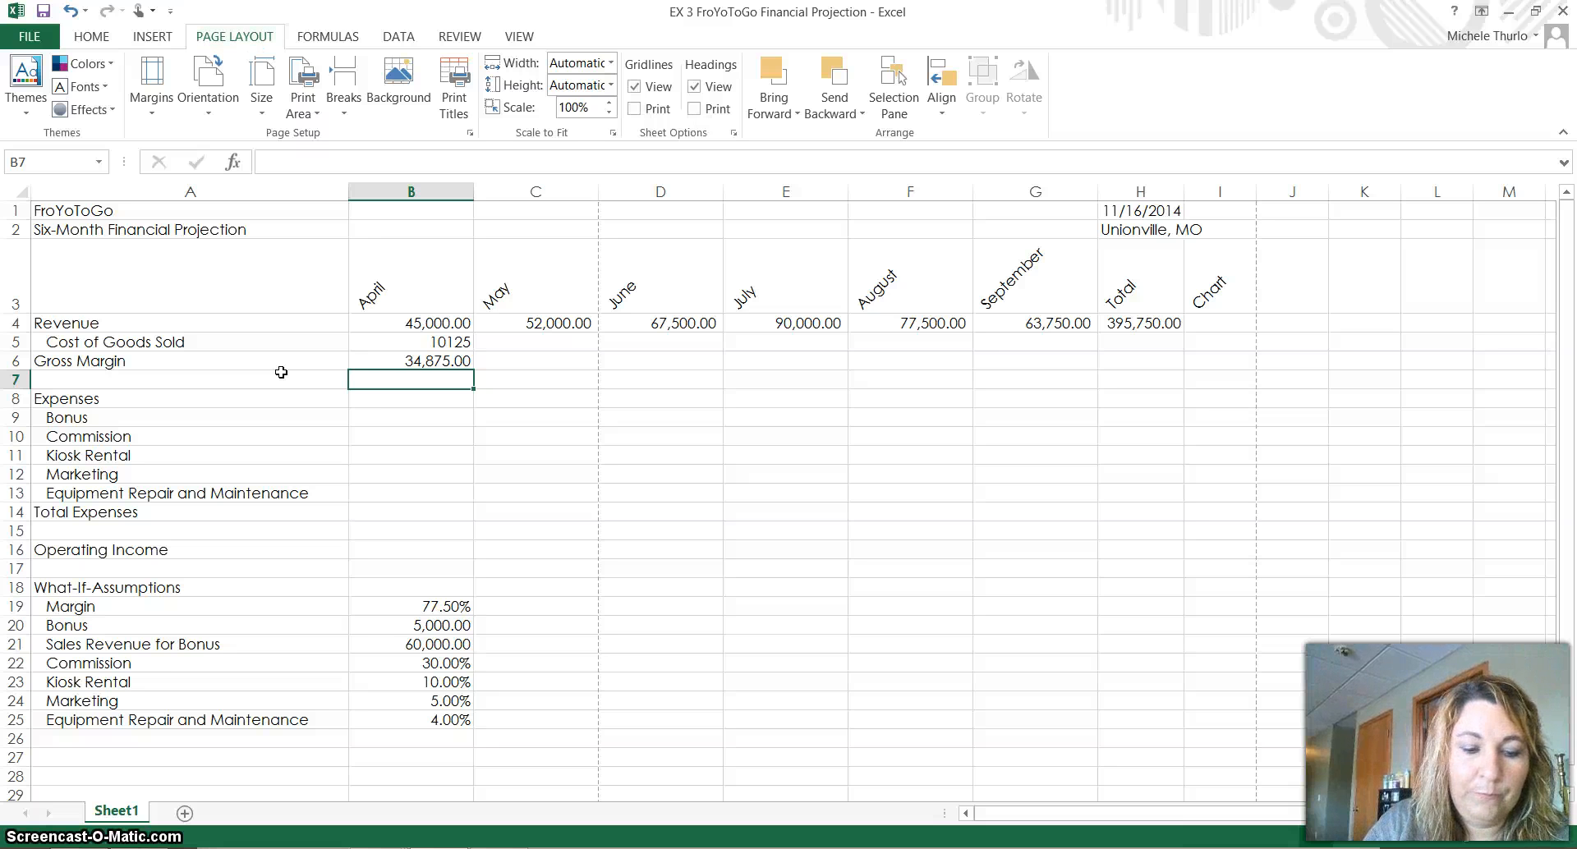